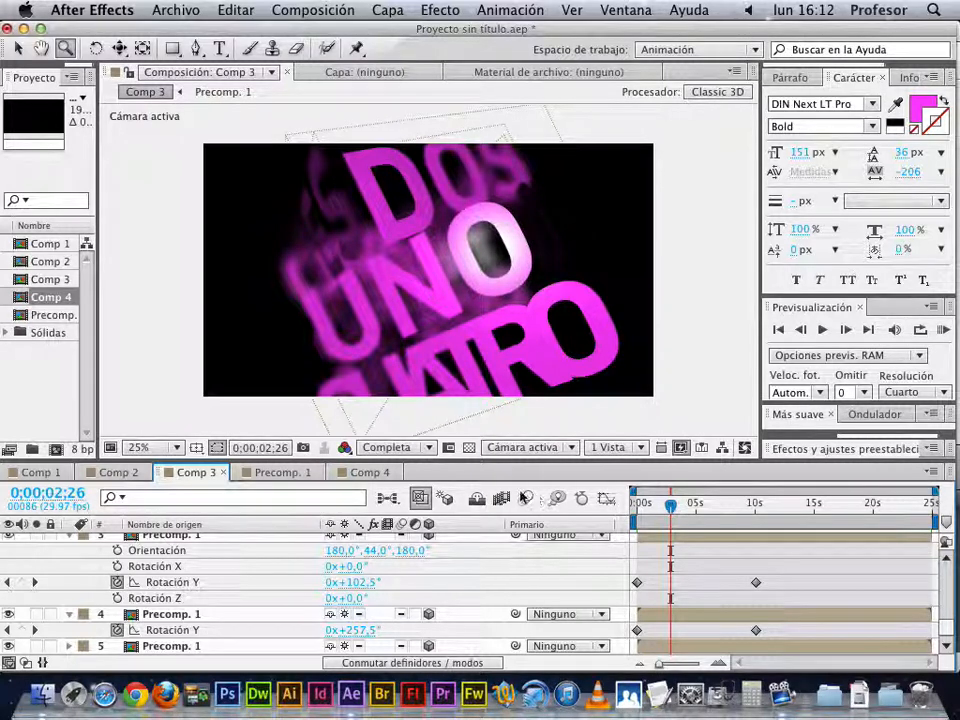
# Open Comp 4 and add a null object to it.
pyautogui.click(369, 473)
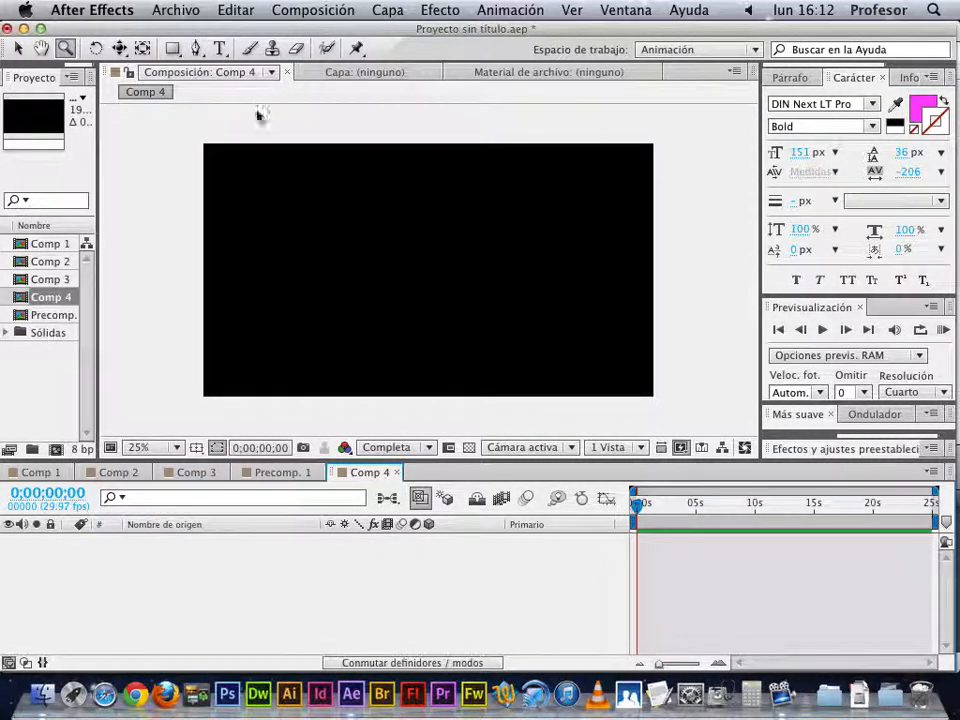
pyautogui.rightClick(182, 584)
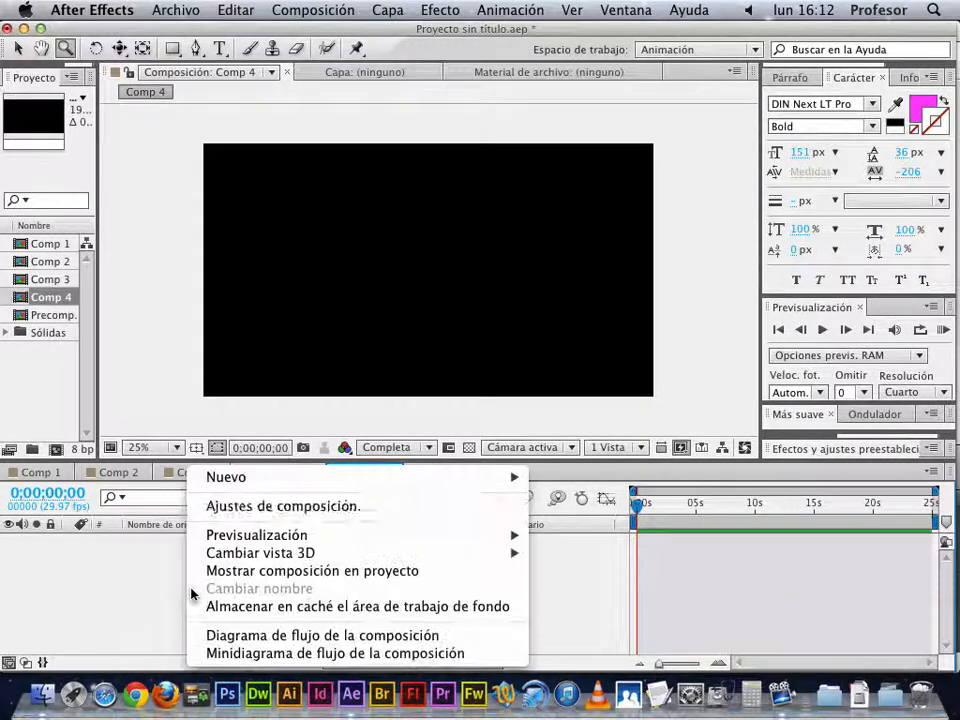
pyautogui.moveTo(476, 478)
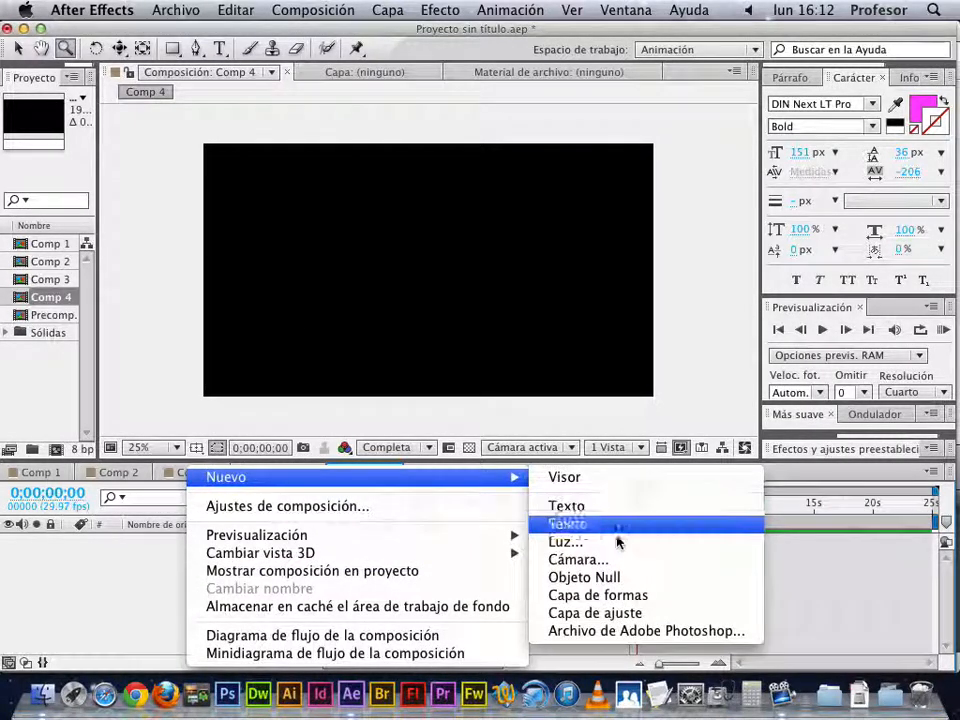
pyautogui.click(627, 579)
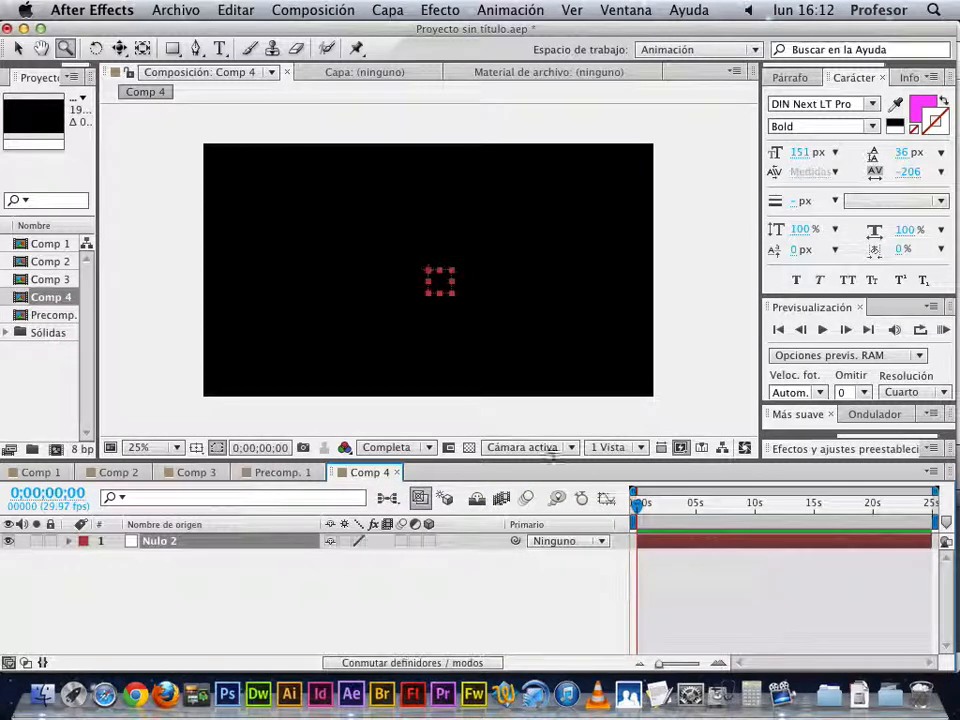
# Create a text layer reading "UNO" and move it to the middle of the composition, over the null object.
pyautogui.rightClick(231, 579)
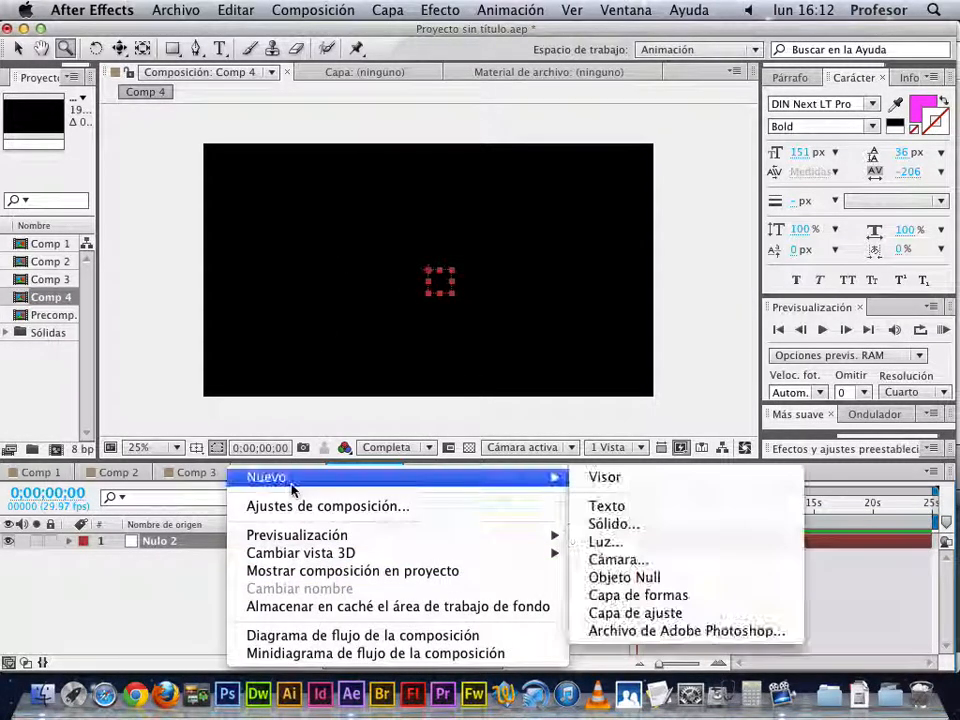
pyautogui.click(172, 585)
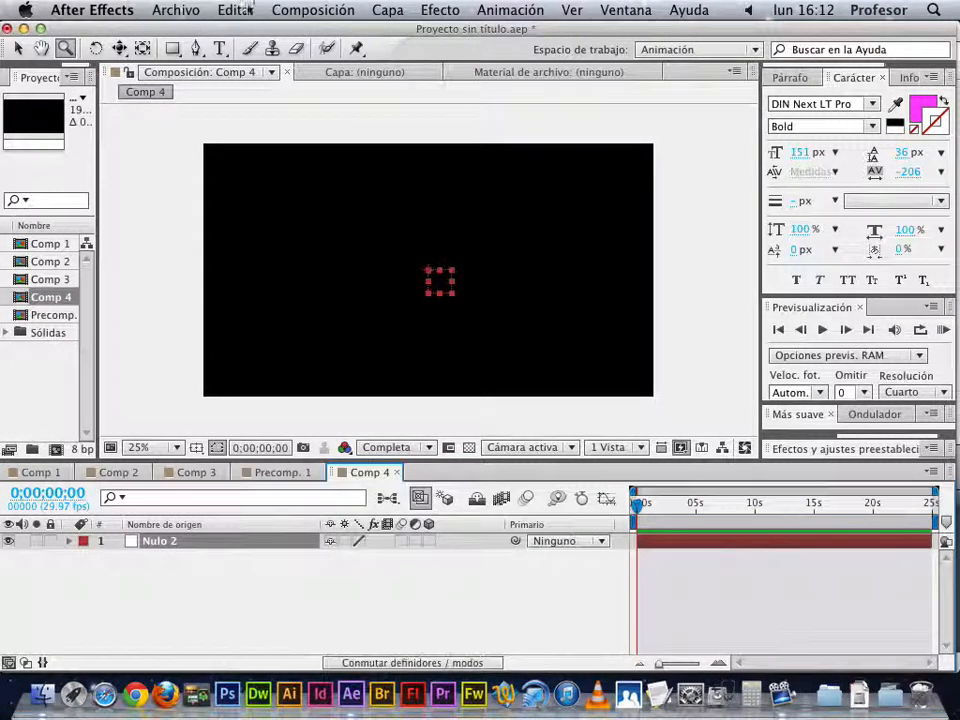
pyautogui.click(219, 50)
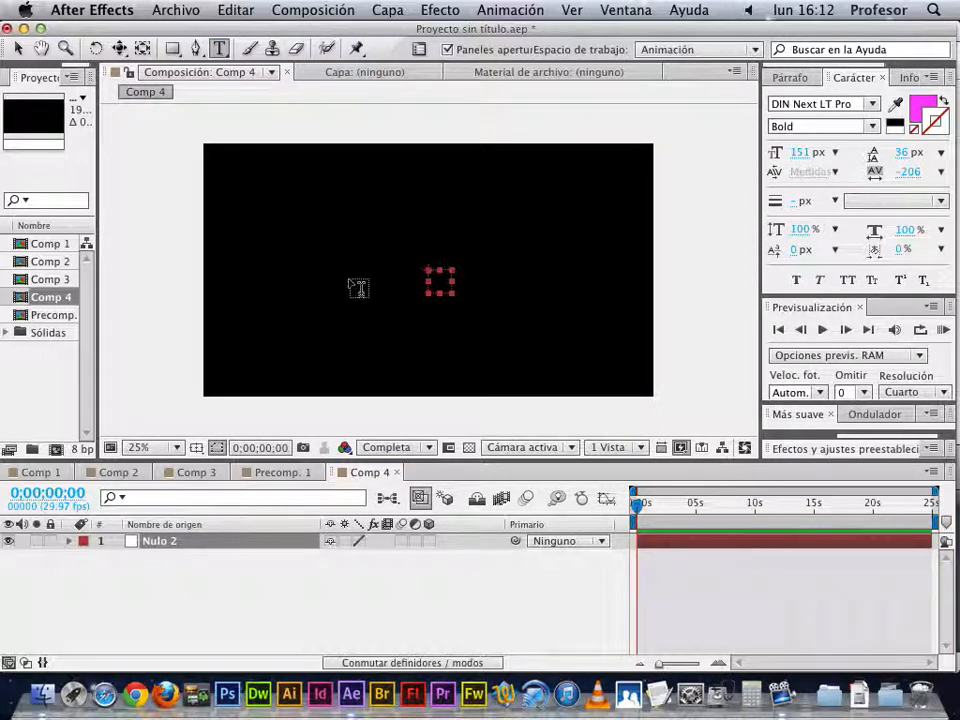
pyautogui.click(351, 287)
pyautogui.write('UNO')
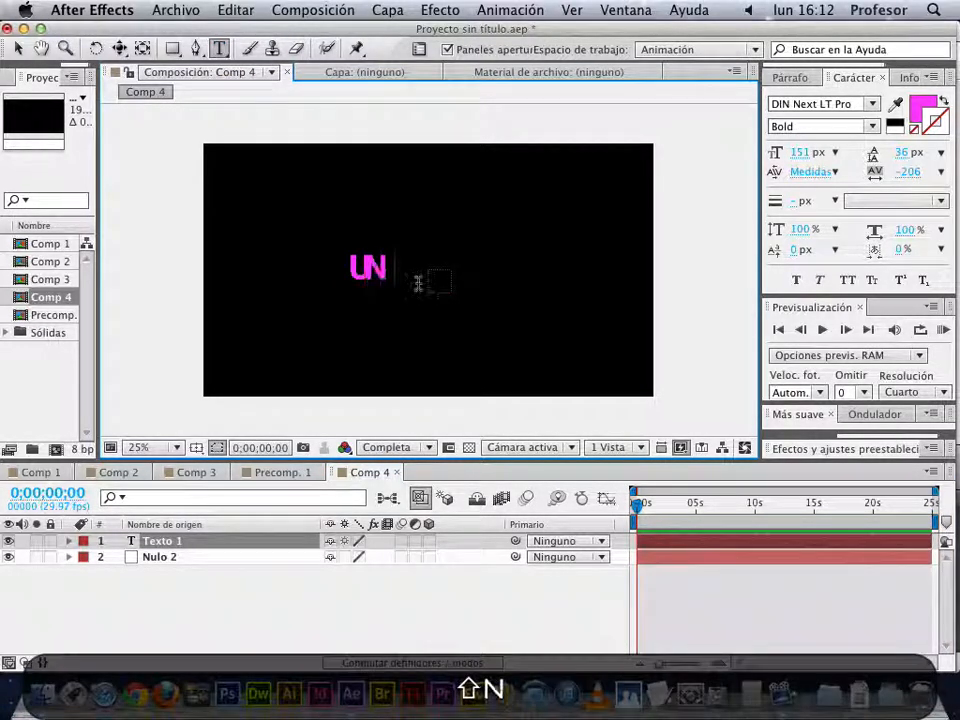
pyautogui.click(17, 48)
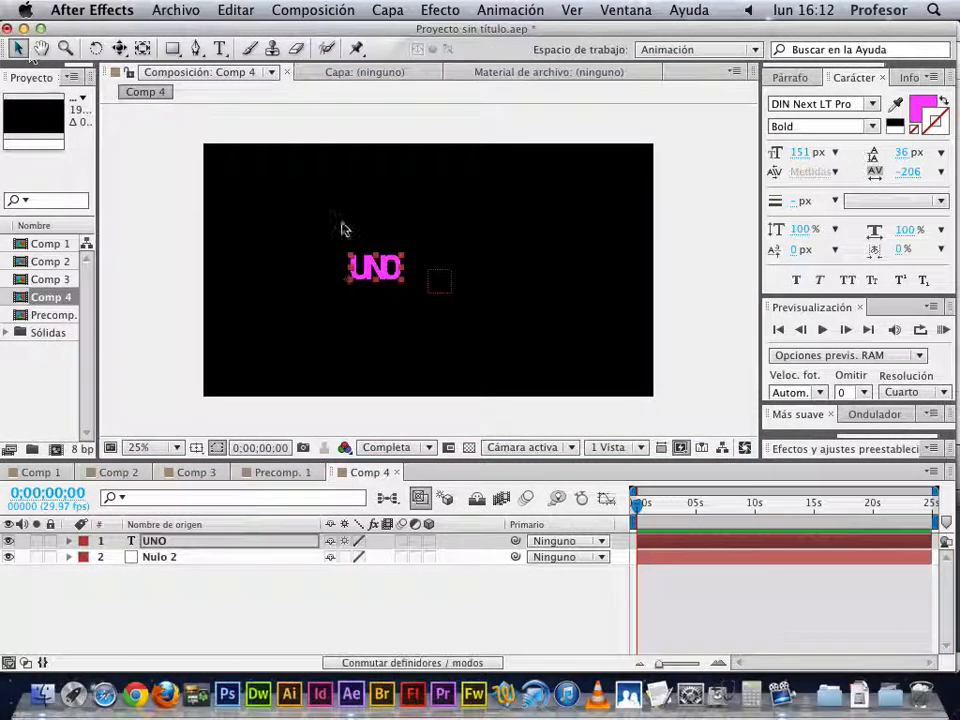
pyautogui.moveTo(392, 273); pyautogui.dragTo(456, 292)
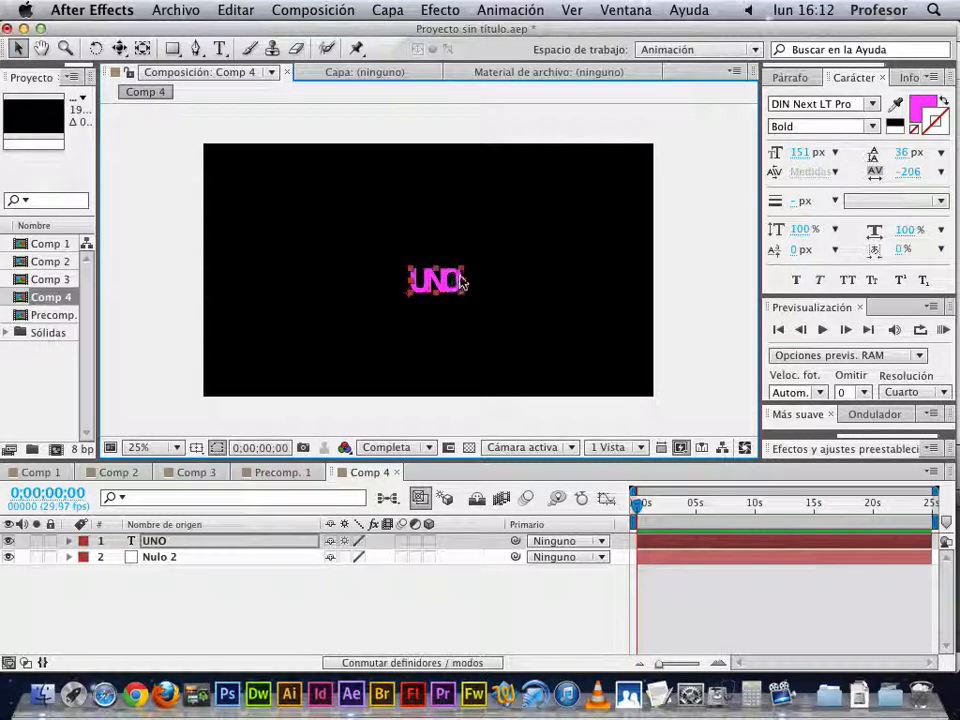
# Center-align the UNO text and scale it up proportionally to about three times its size in the middle of the frame.
pyautogui.click(792, 77)
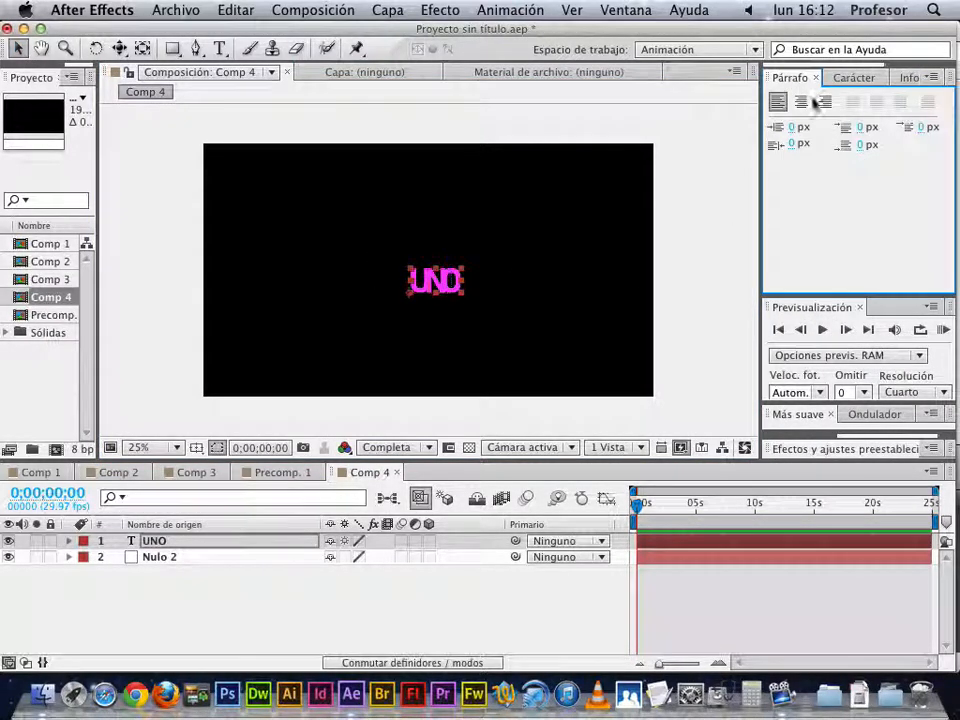
pyautogui.click(800, 101)
pyautogui.moveTo(420, 285); pyautogui.dragTo(515, 232)
pyautogui.moveTo(482, 271); pyautogui.dragTo(482, 277)
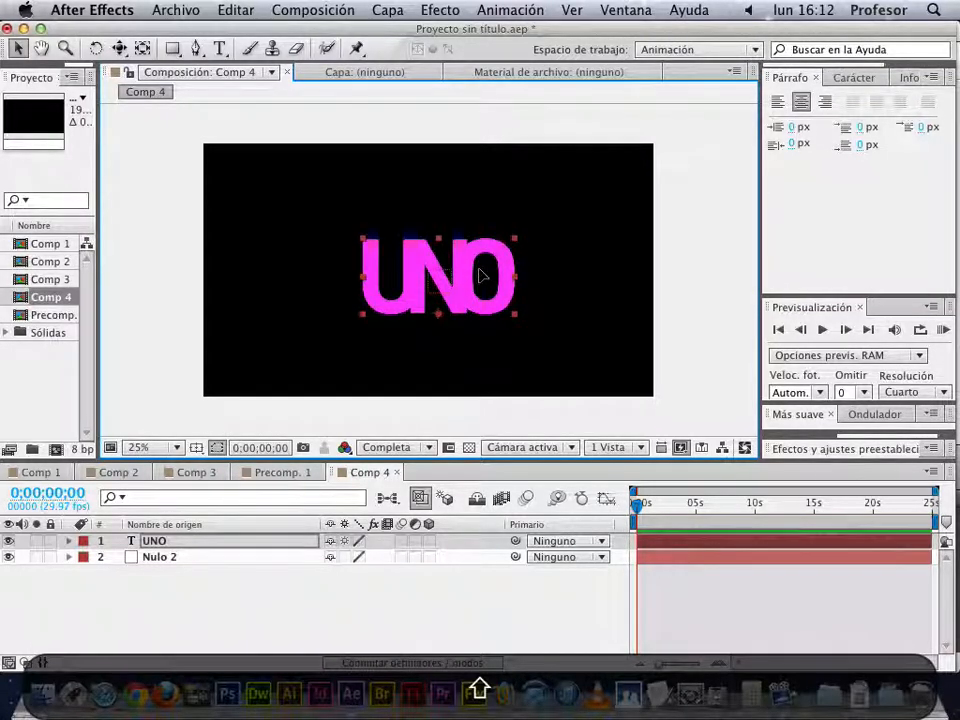
# Set the UNO text's tracking to -146 and make both the text and the null object 3D layers.
pyautogui.click(853, 78)
pyautogui.moveTo(907, 171)
pyautogui.mouseDown()
pyautogui.moveTo(952, 170)
pyautogui.moveTo(903, 173)
pyautogui.moveTo(912, 175)
pyautogui.mouseUp()
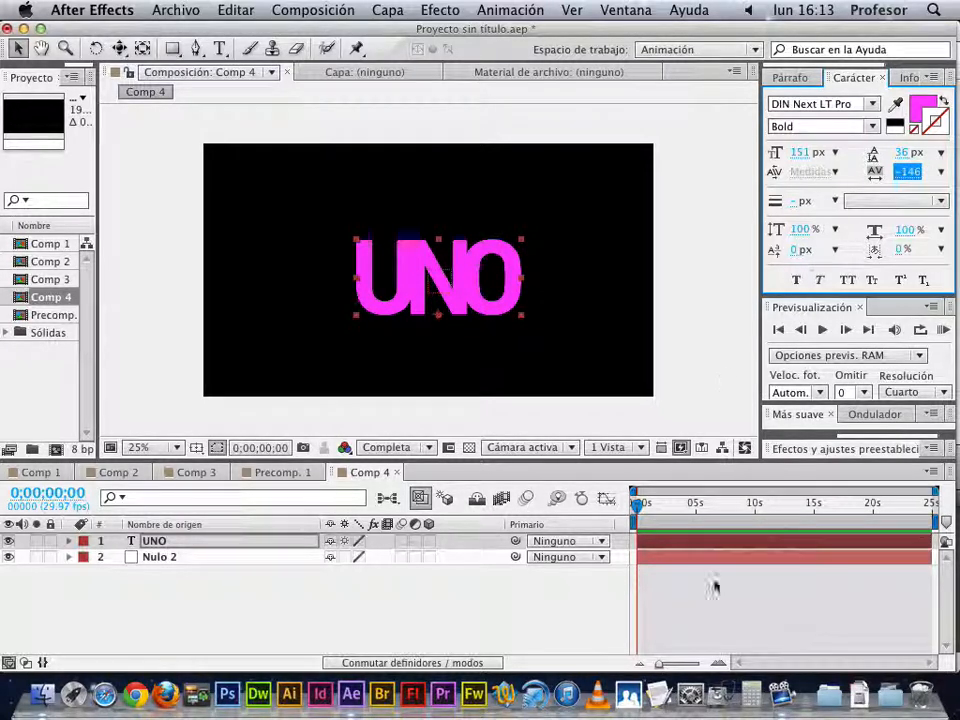
pyautogui.click(186, 542)
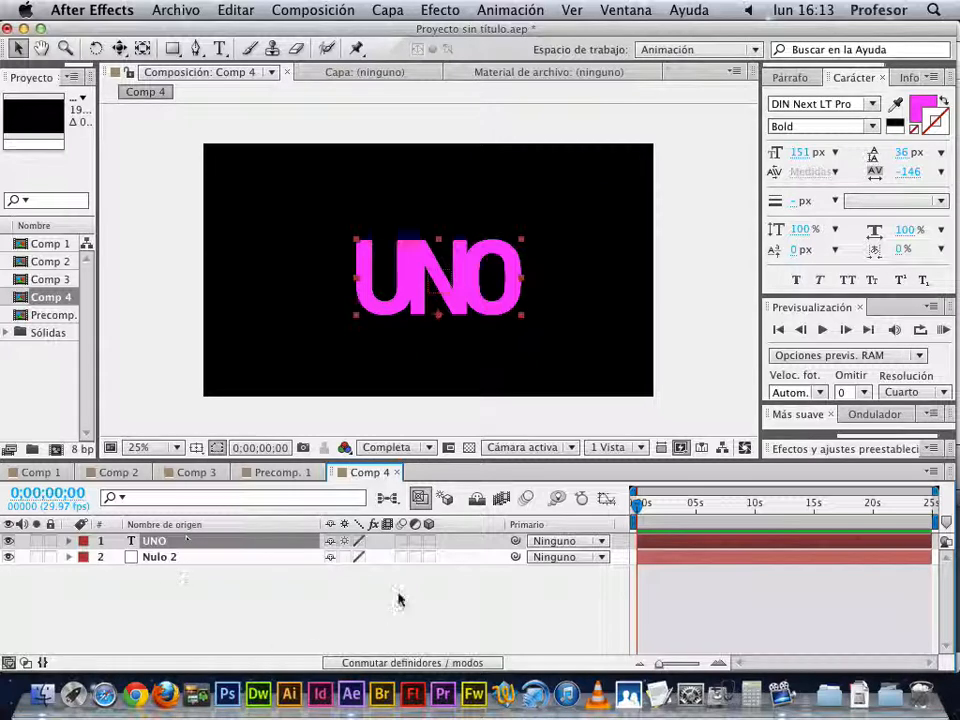
pyautogui.click(432, 546)
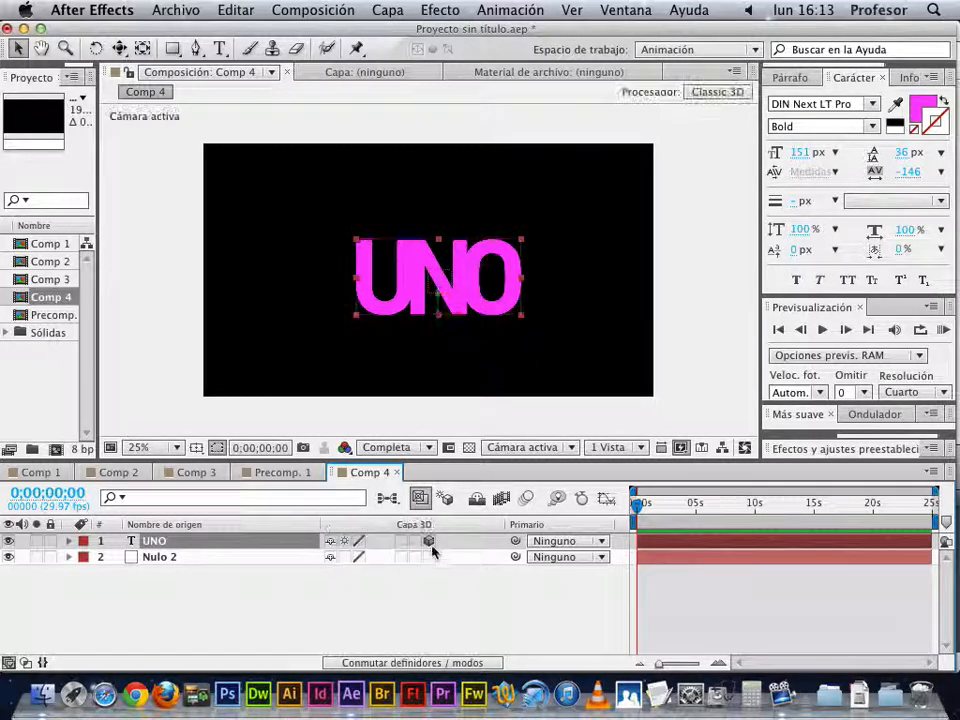
pyautogui.click(429, 557)
pyautogui.click(322, 587)
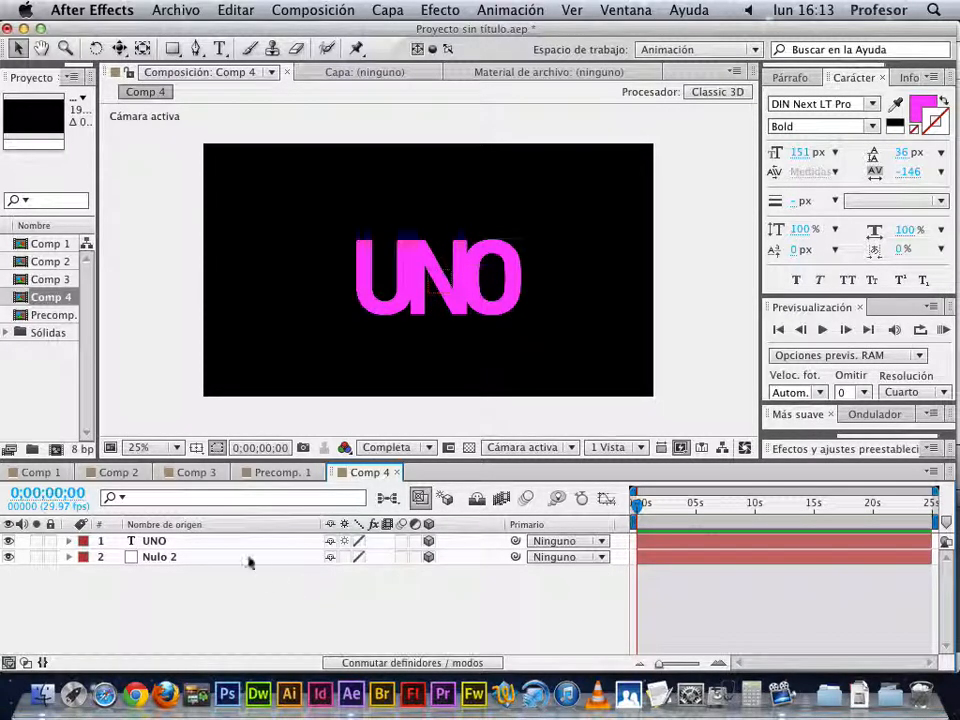
# In Vista personalizada 1, move the null object back along its Z axis, well behind the UNO text.
pyautogui.click(240, 545)
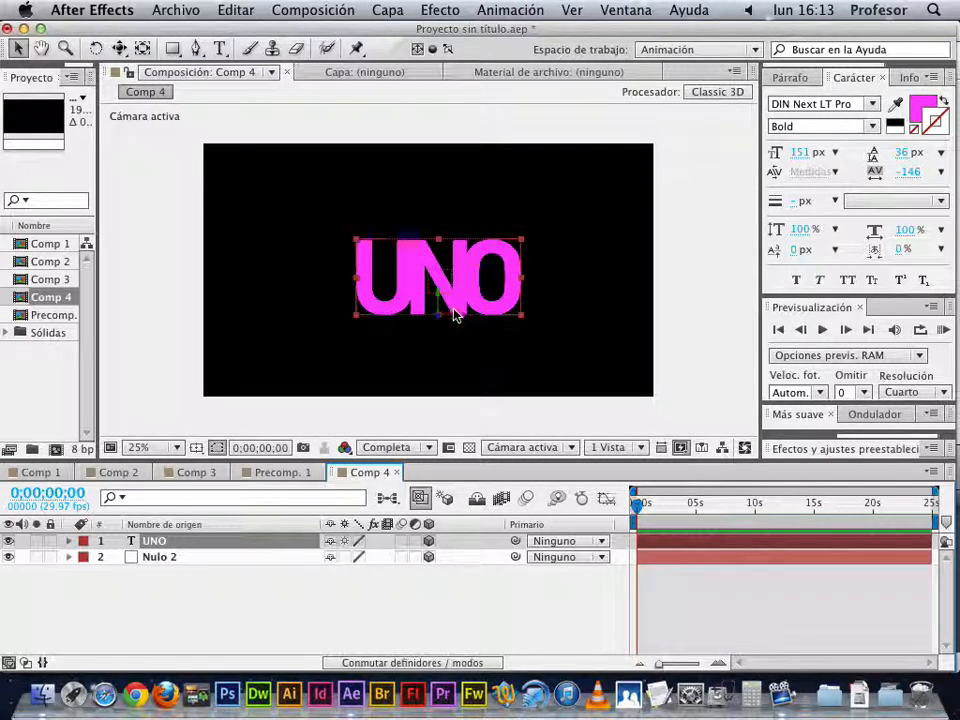
pyautogui.click(536, 453)
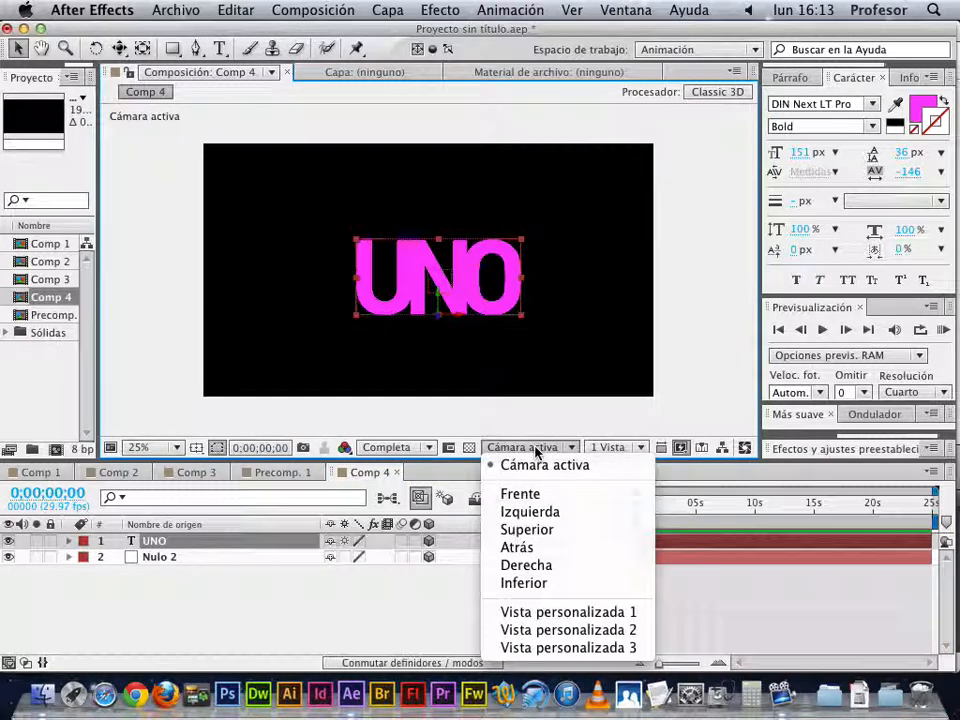
pyautogui.click(574, 622)
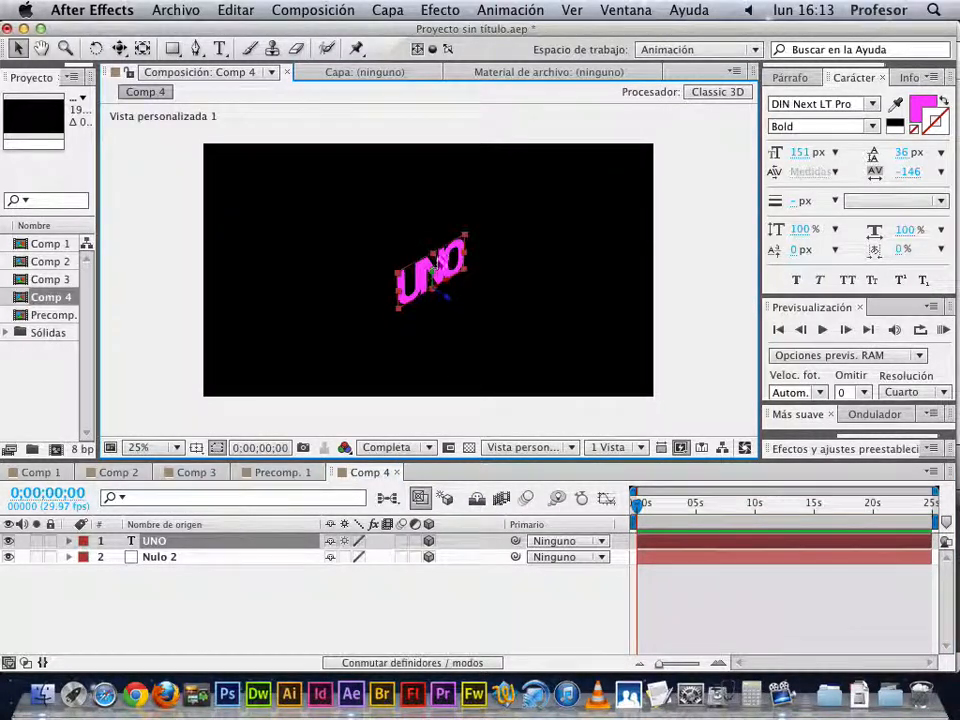
pyautogui.press('z')
pyautogui.click(434, 276)
pyautogui.click(441, 274)
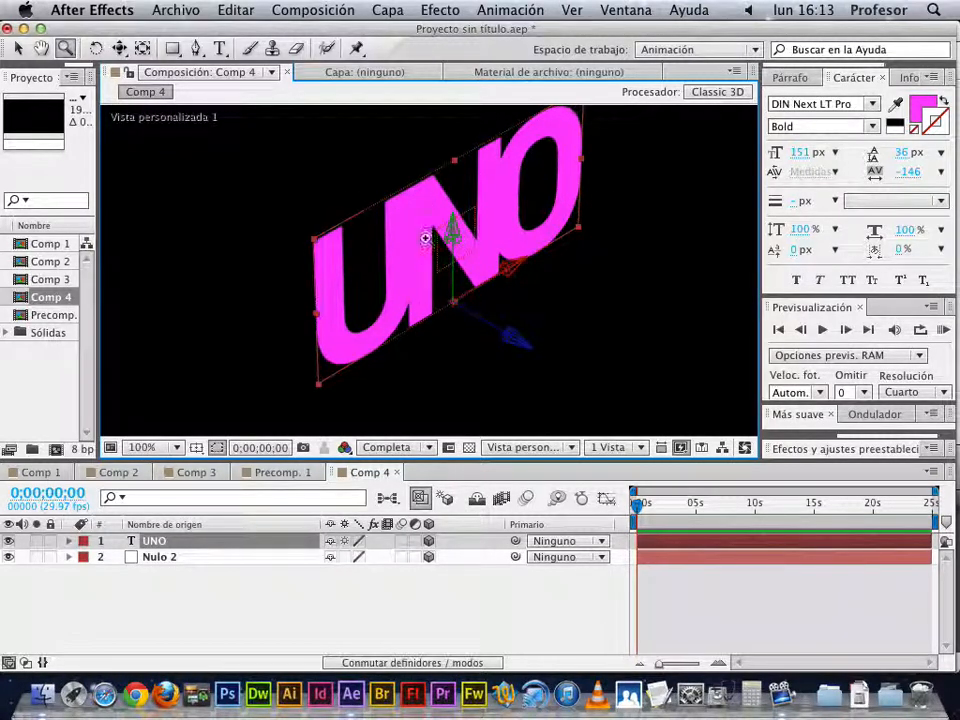
pyautogui.click(199, 555)
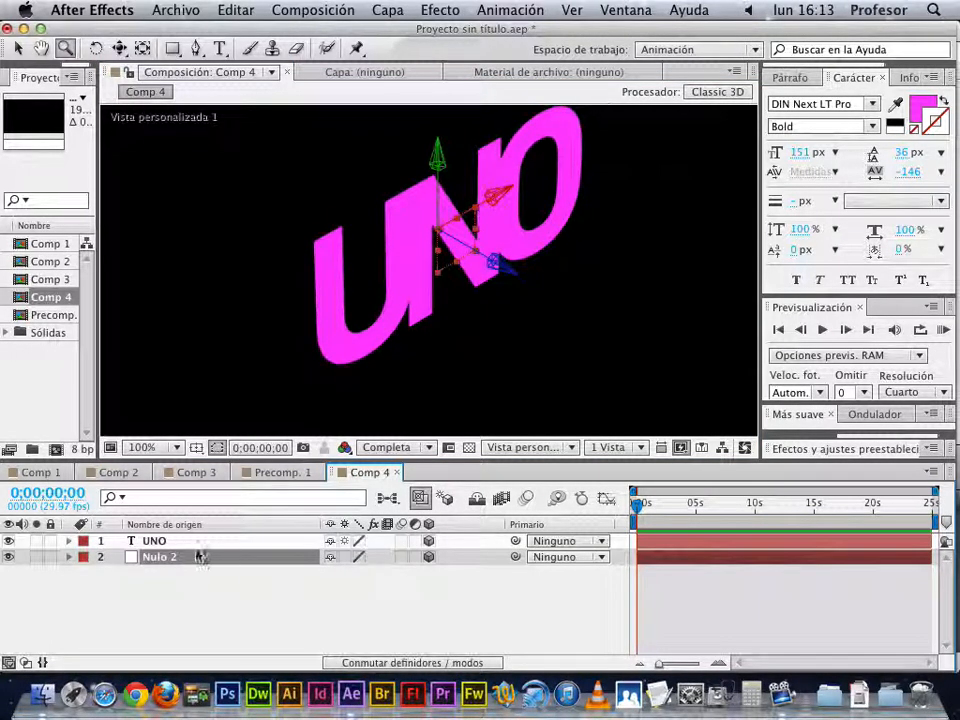
pyautogui.press('v')
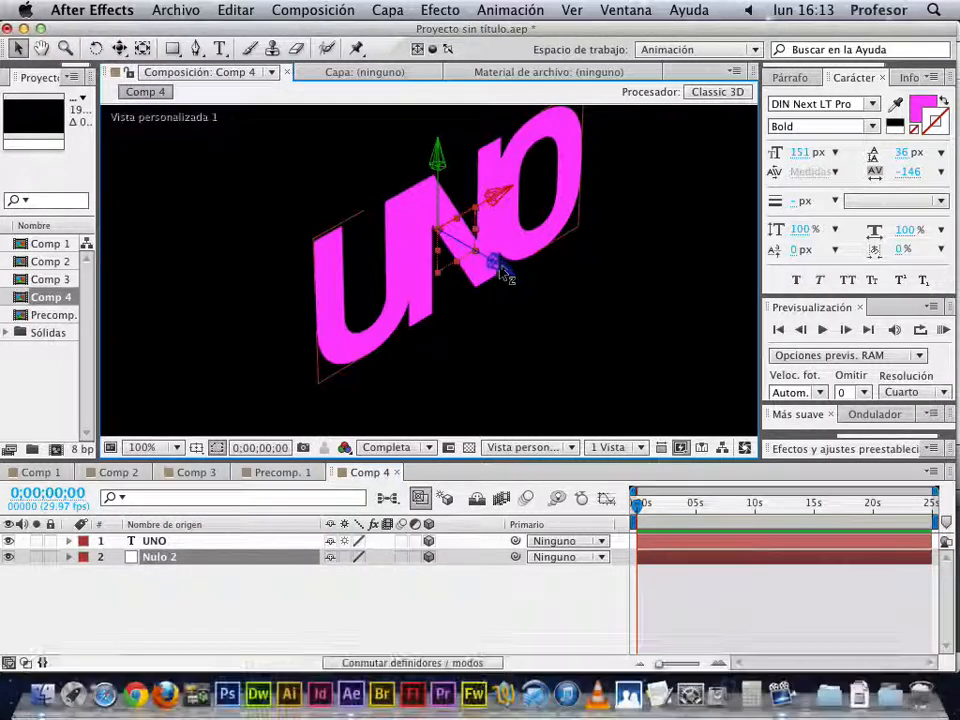
pyautogui.moveTo(432, 262); pyautogui.dragTo(356, 218)
pyautogui.moveTo(428, 245); pyautogui.dragTo(137, 165)
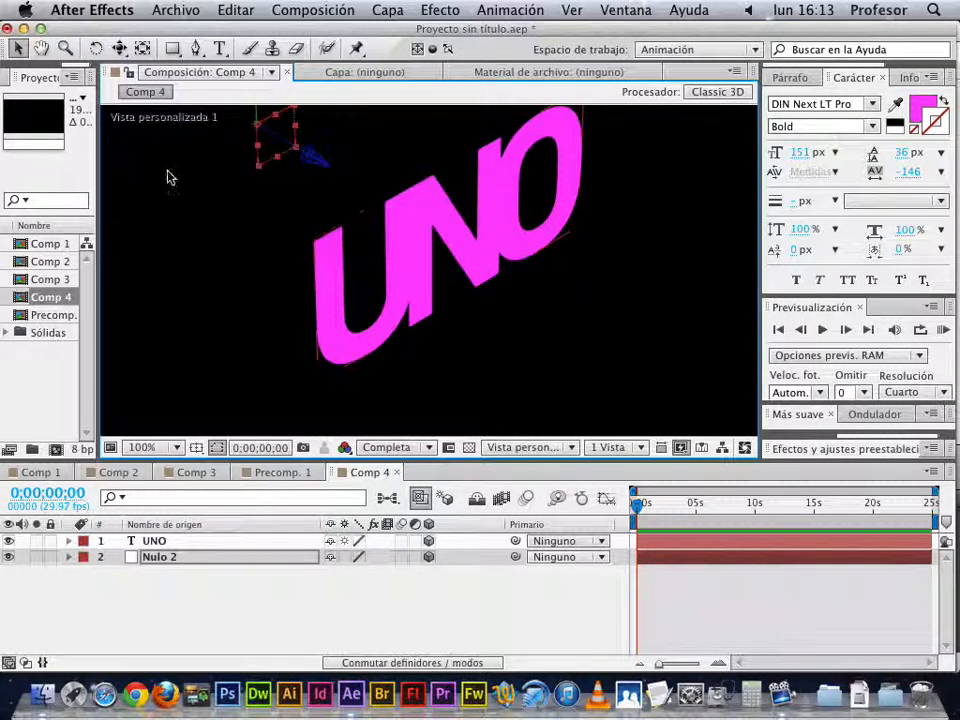
# Return to the Cámara activa view and duplicate the UNO text layer.
pyautogui.click(540, 448)
pyautogui.click(537, 467)
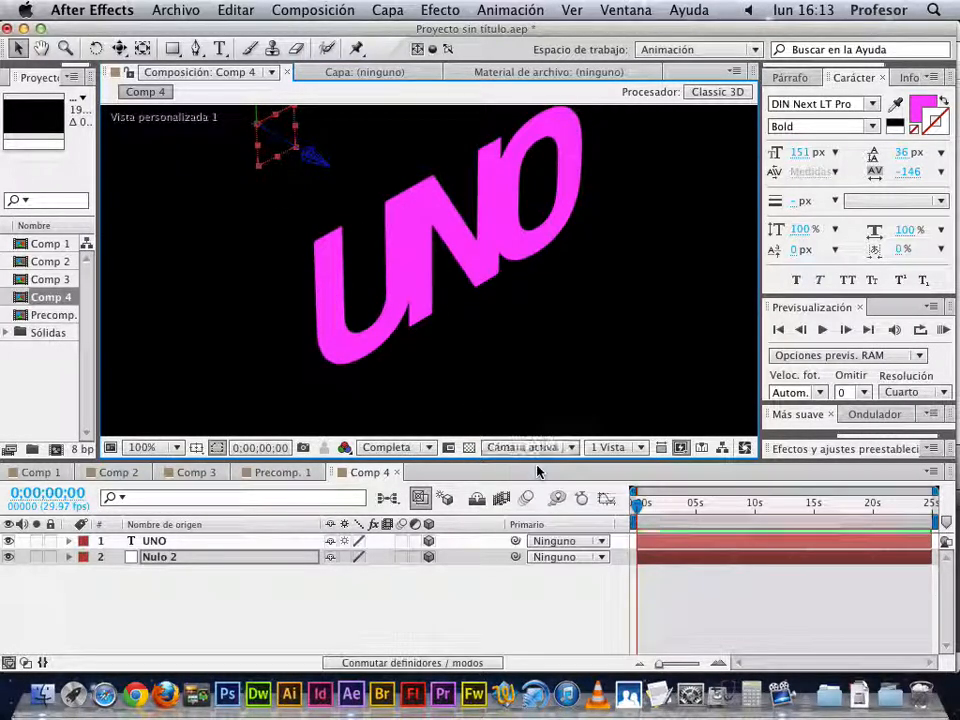
pyautogui.press('z')
pyautogui.keyDown('alt'); pyautogui.click(484, 284); pyautogui.keyUp('alt')
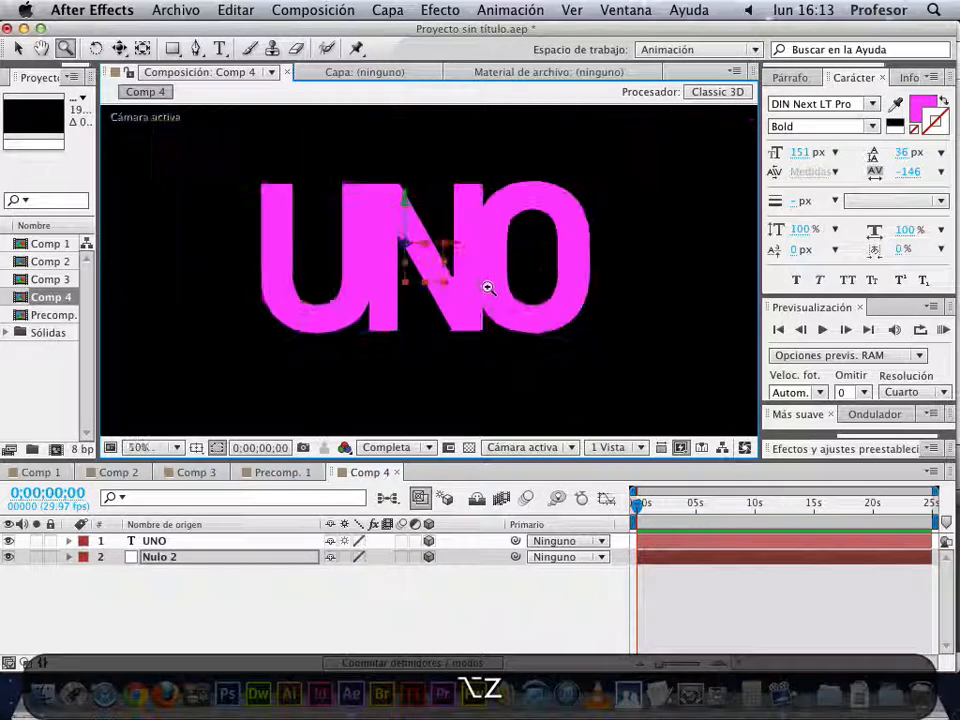
pyautogui.click(188, 540)
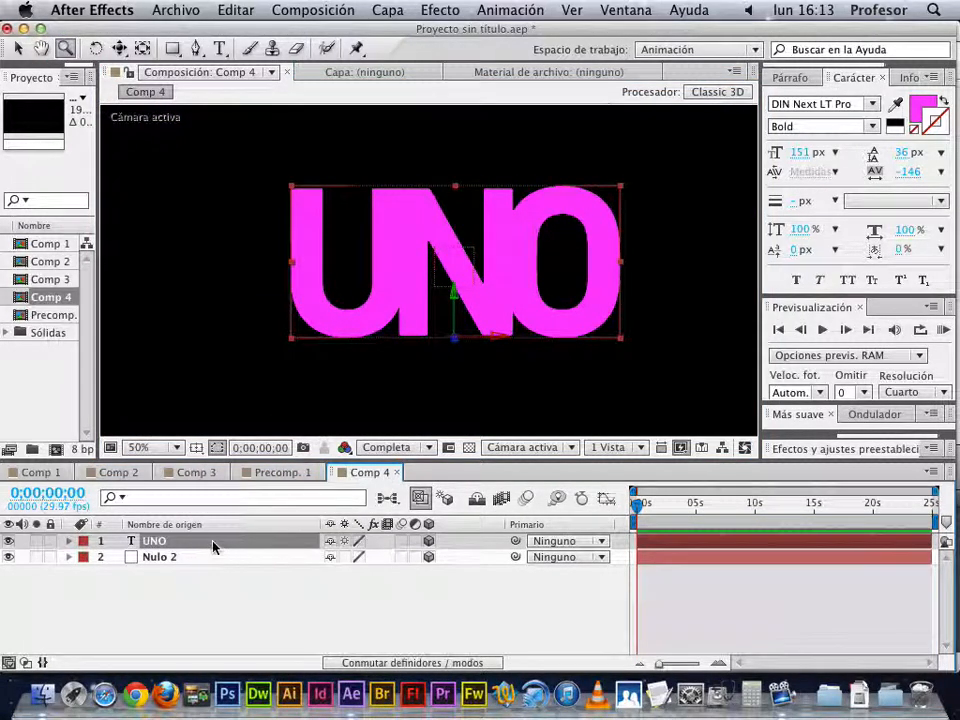
pyautogui.press('super+d')
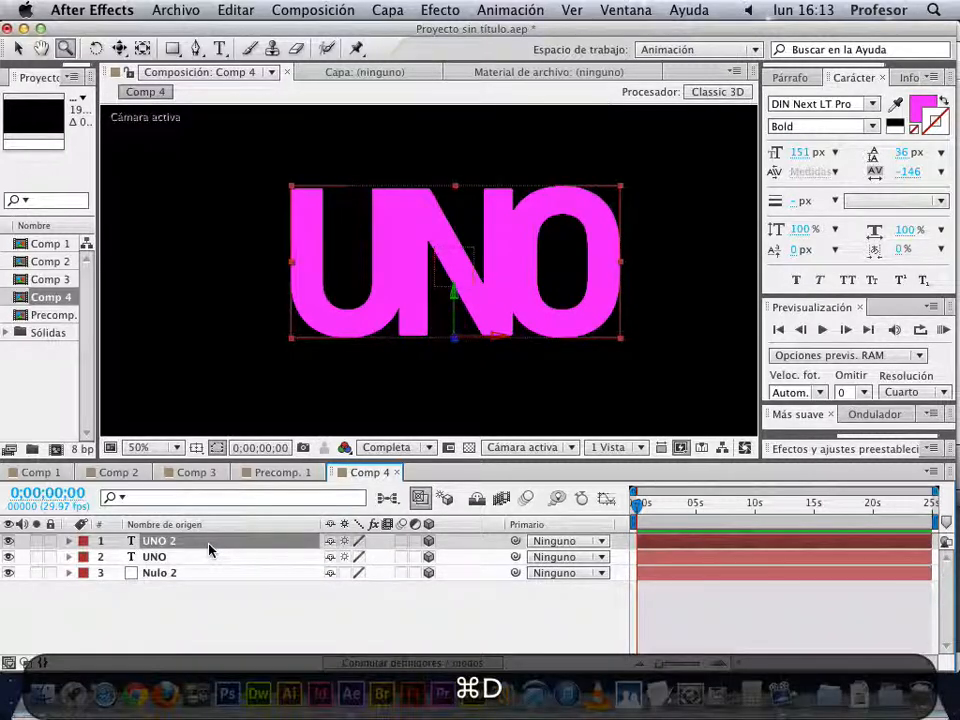
# Parent the original UNO layer to the null Nulo 2 and select the null.
pyautogui.click(191, 558)
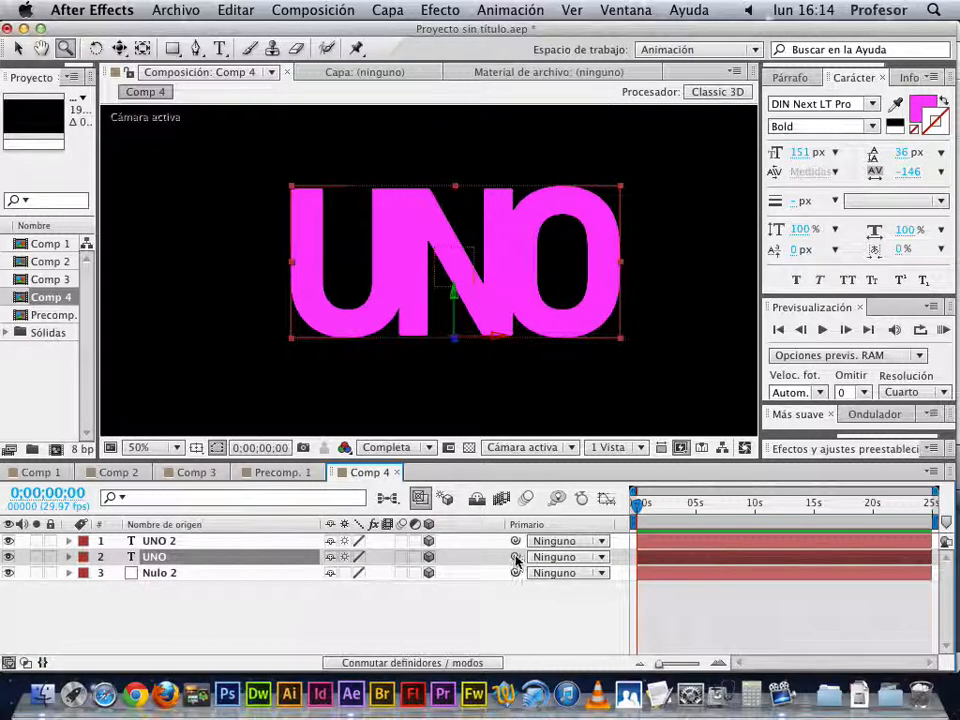
pyautogui.moveTo(516, 563); pyautogui.dragTo(234, 582)
pyautogui.click(234, 582)
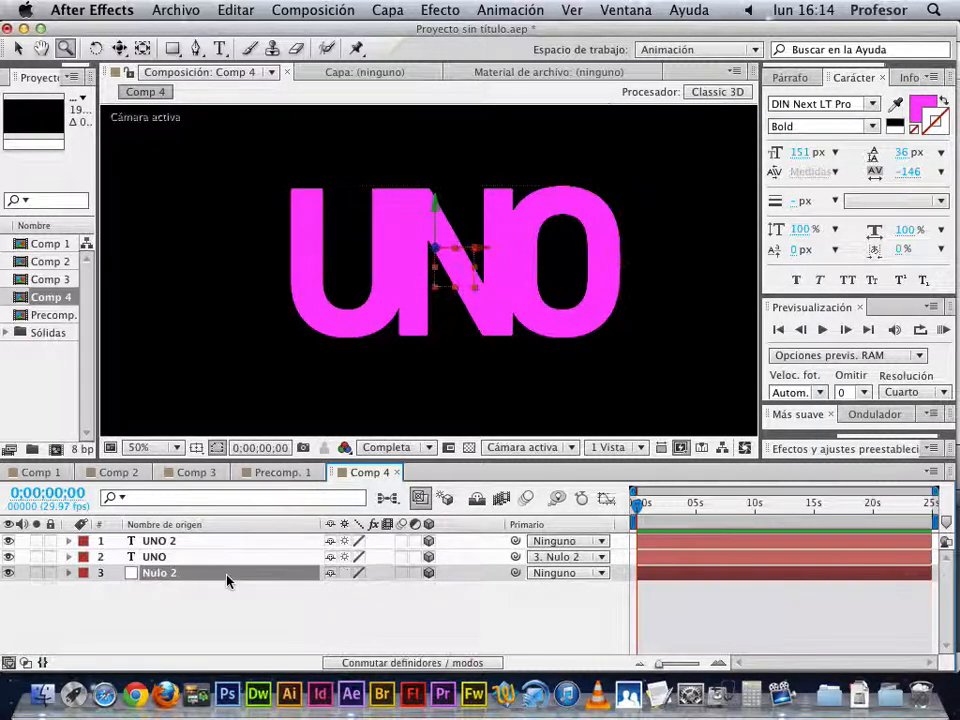
# Try rotating the null about its Y axis in the active camera view and undo the rotation.
pyautogui.press('w')
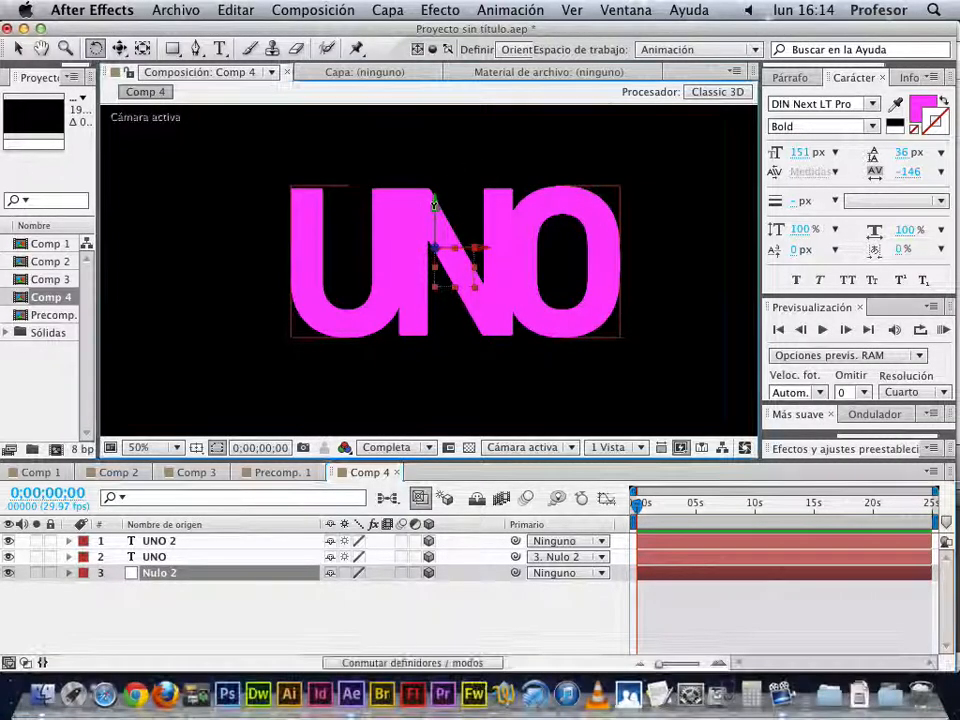
pyautogui.moveTo(434, 204); pyautogui.dragTo(411, 210)
pyautogui.press('super+shift+z')
# In Vista personalizada 1, hide the UNO 2 copy and rotate the null about its Y axis to swing the parented text around it.
pyautogui.click(549, 447)
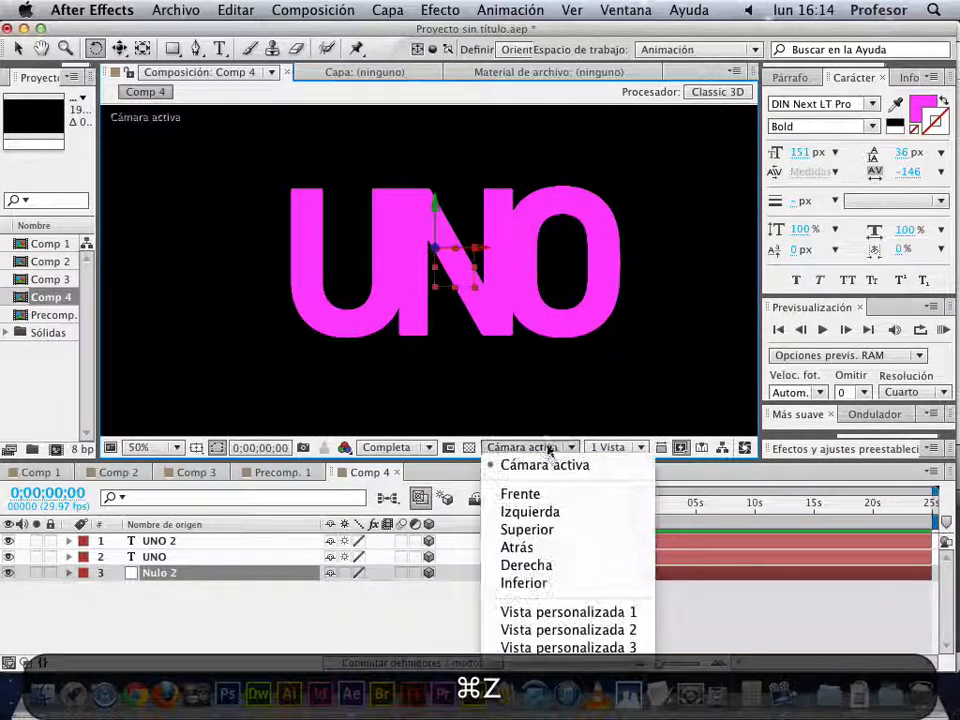
pyautogui.click(570, 612)
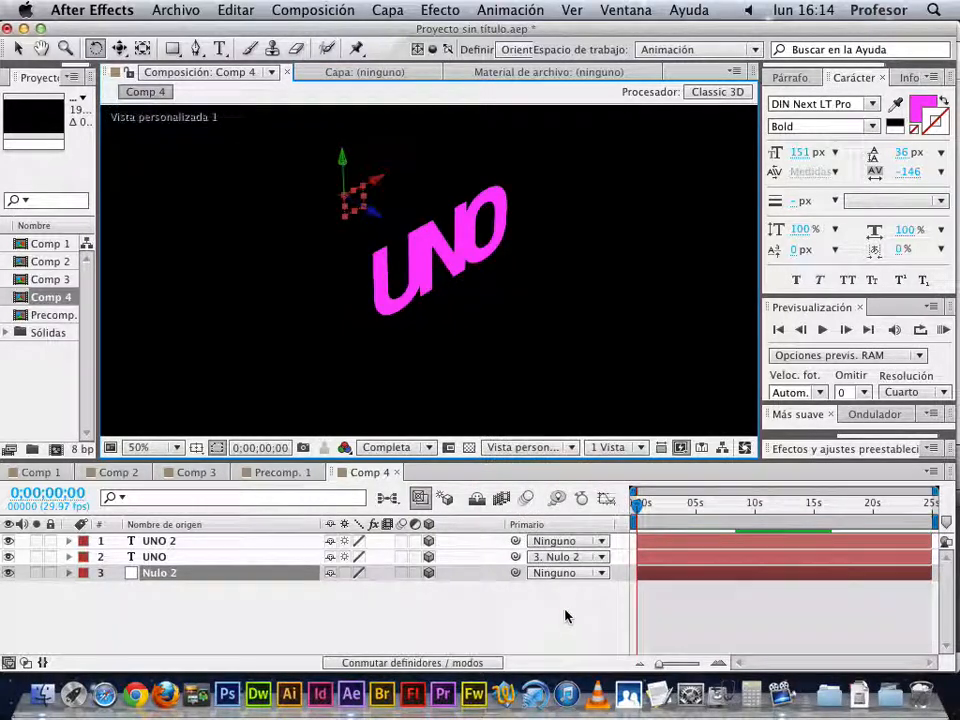
pyautogui.click(8, 543)
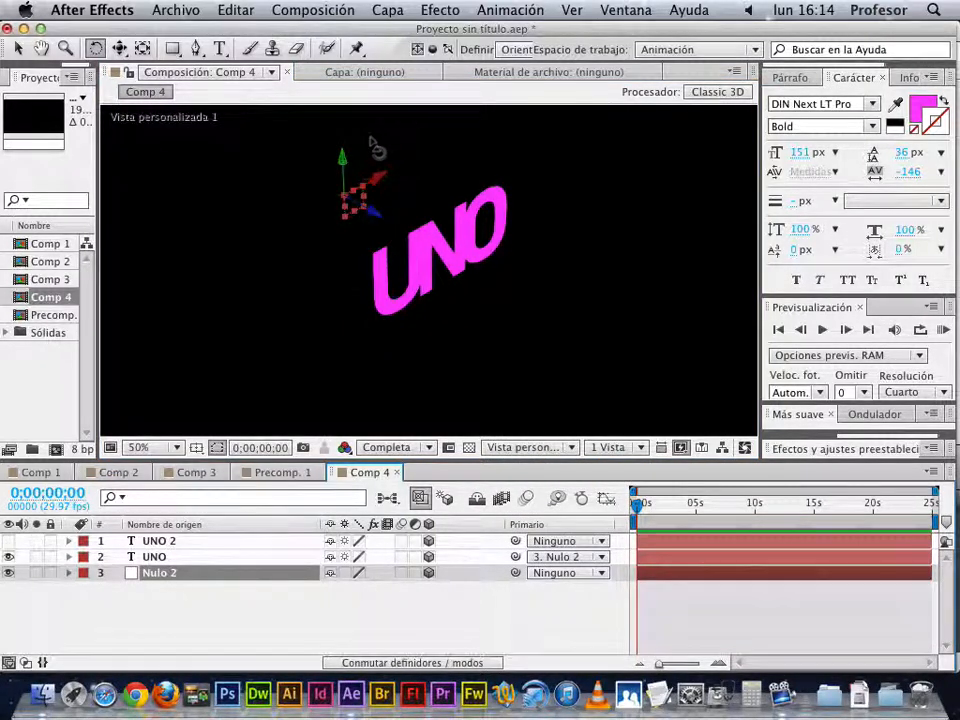
pyautogui.moveTo(375, 146); pyautogui.dragTo(436, 203)
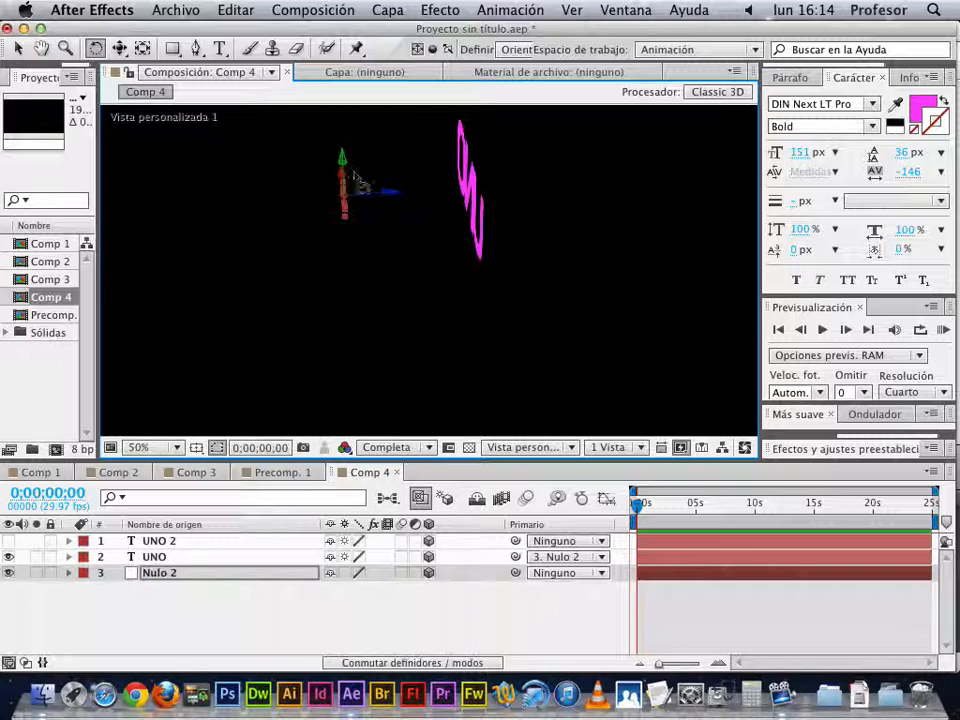
pyautogui.moveTo(343, 158); pyautogui.dragTo(313, 183)
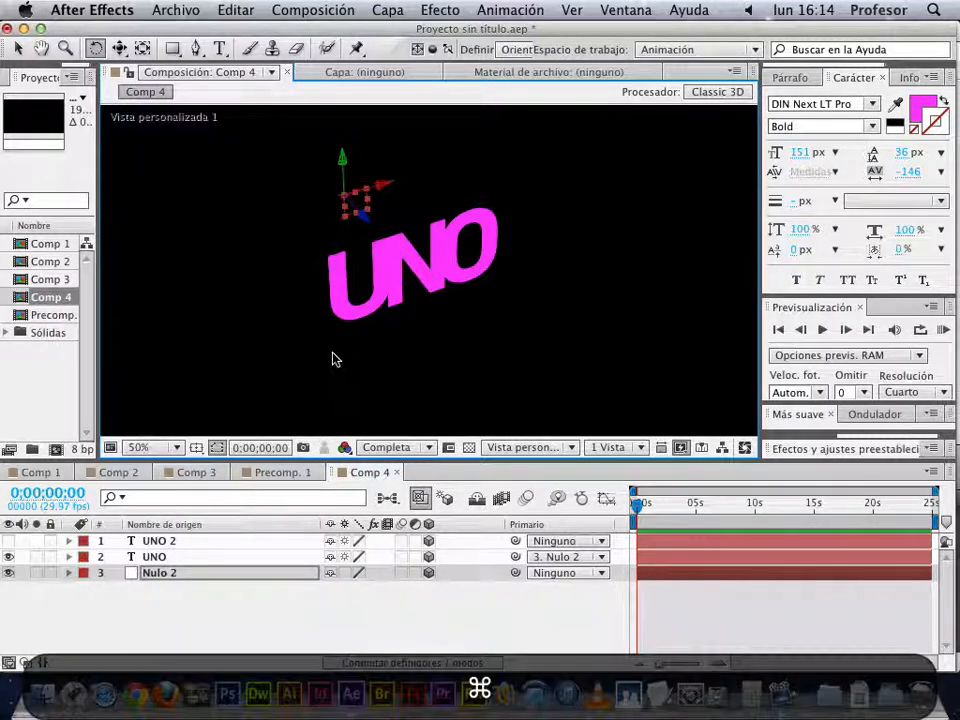
# Undo the null's trial rotation and, with the UNO 2 layer shown again, rotate the null a quarter turn about its Y axis.
pyautogui.press('super+z')
pyautogui.press('super+z')
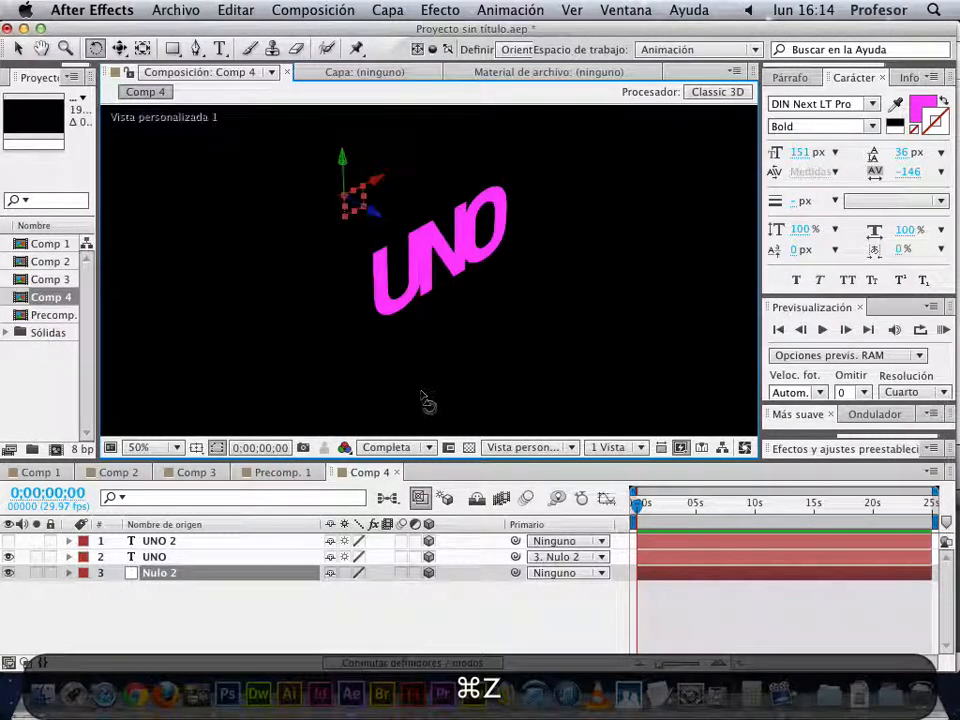
pyautogui.click(8, 541)
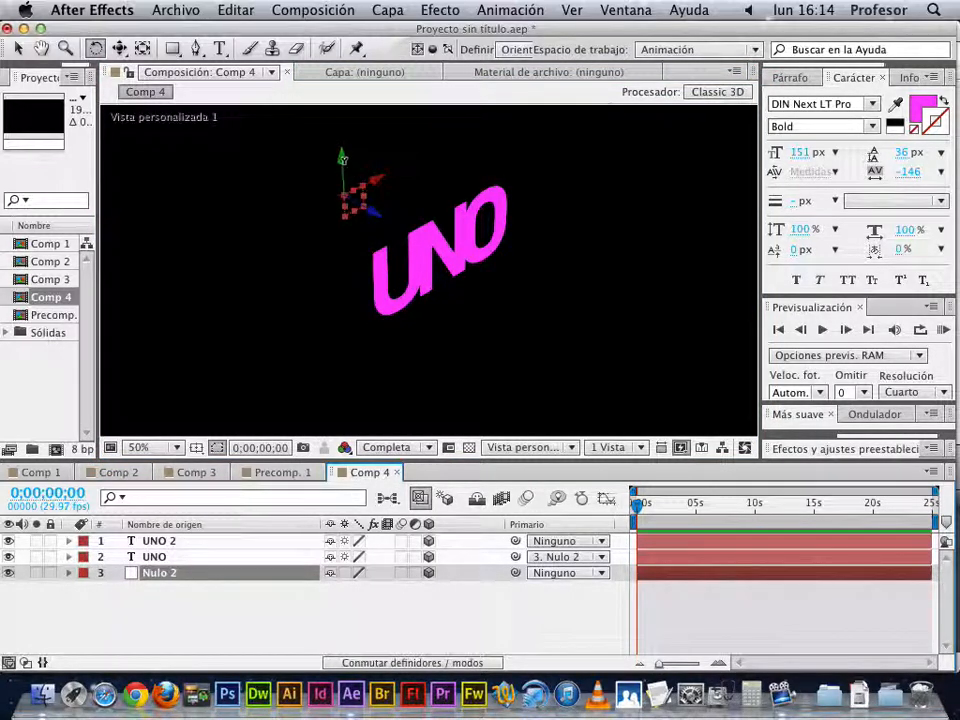
pyautogui.moveTo(343, 159); pyautogui.dragTo(408, 275)
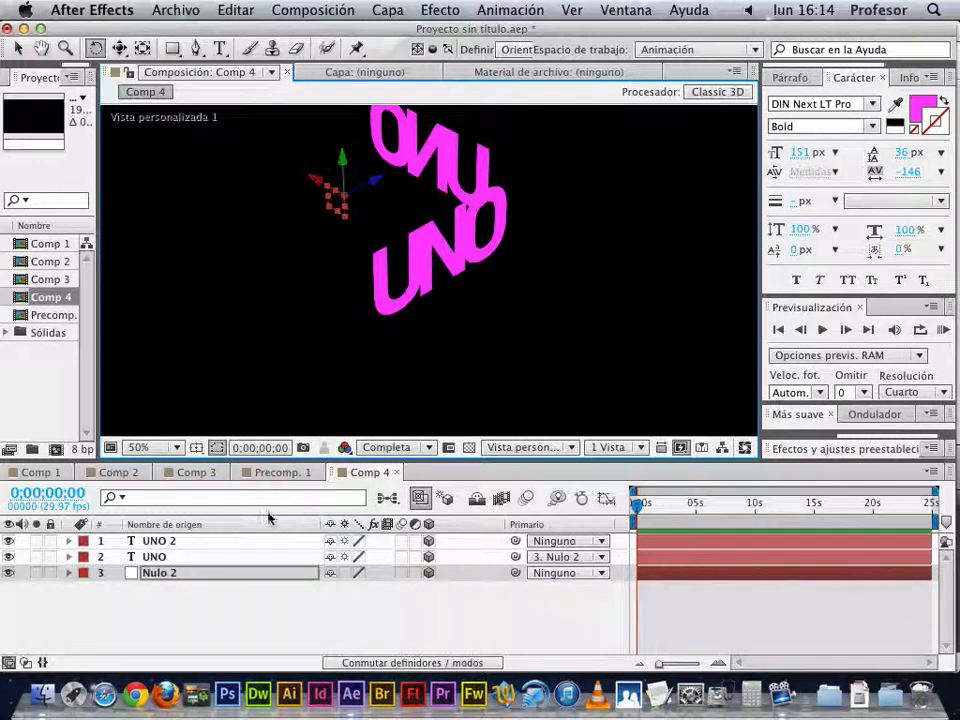
# Replace the text of the UNO 2 layer with DOS.
pyautogui.doubleClick(180, 543)
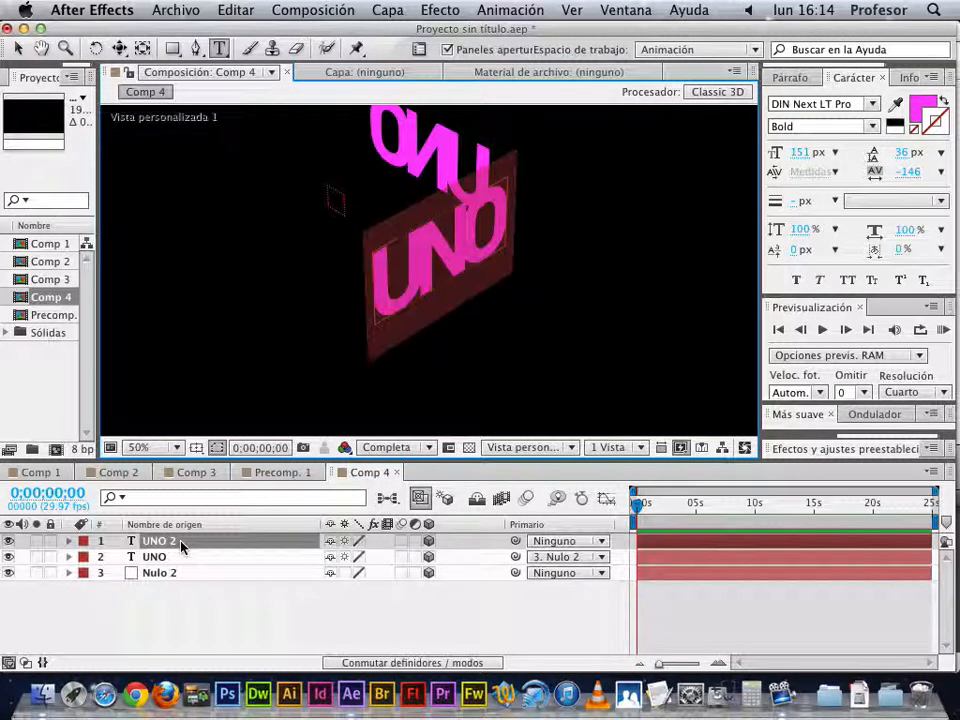
pyautogui.write('D')
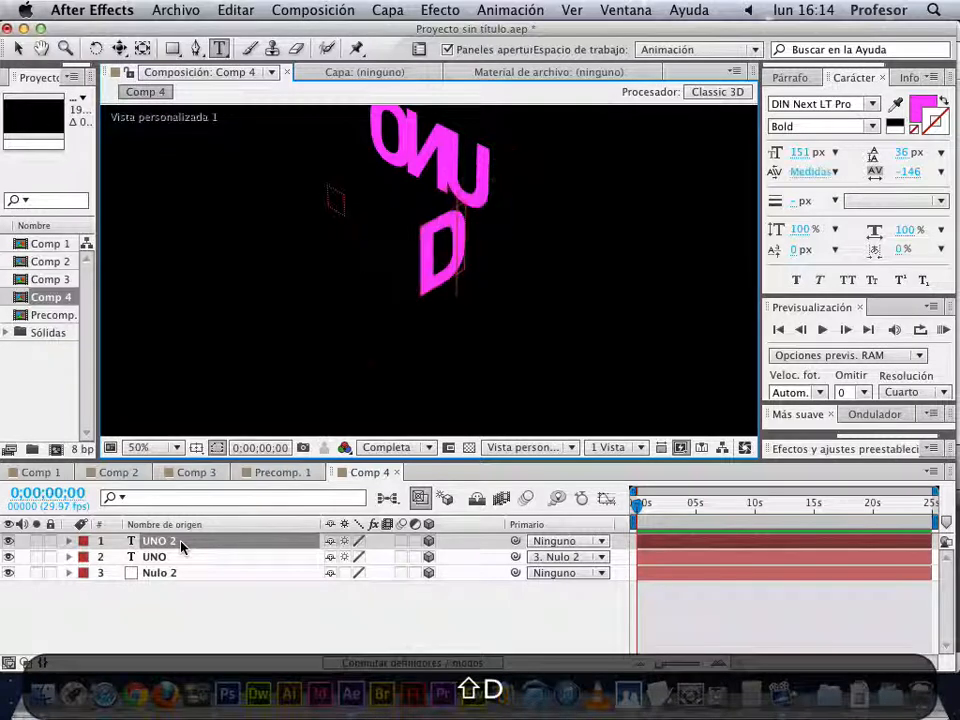
pyautogui.write('OS')
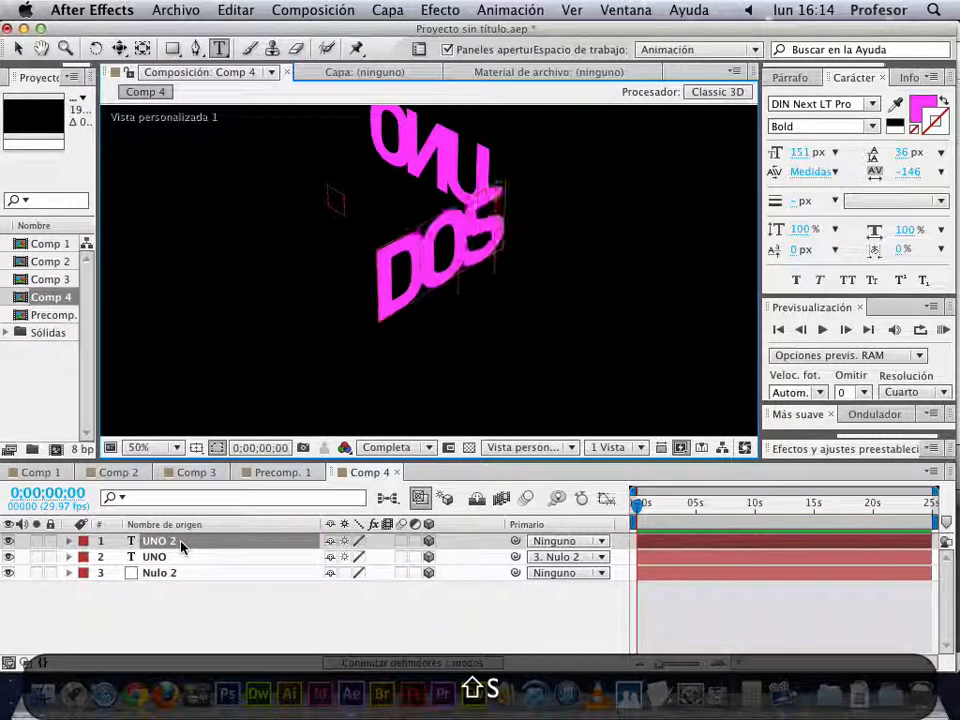
pyautogui.click(153, 634)
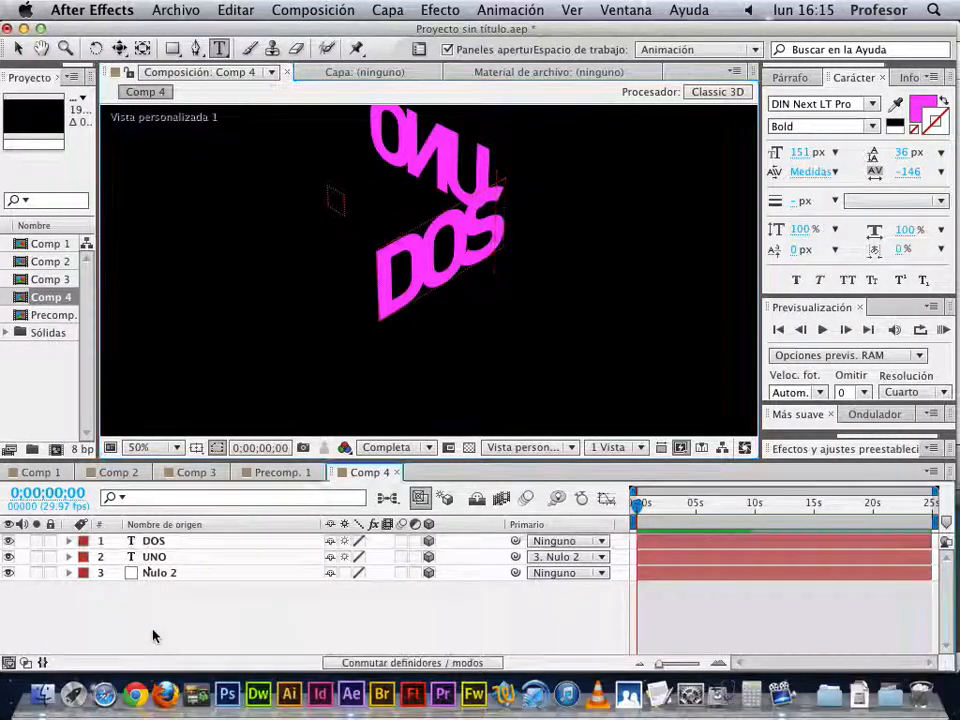
# Duplicate the DOS text layer and parent the original DOS layer to Nulo 2.
pyautogui.click(153, 542)
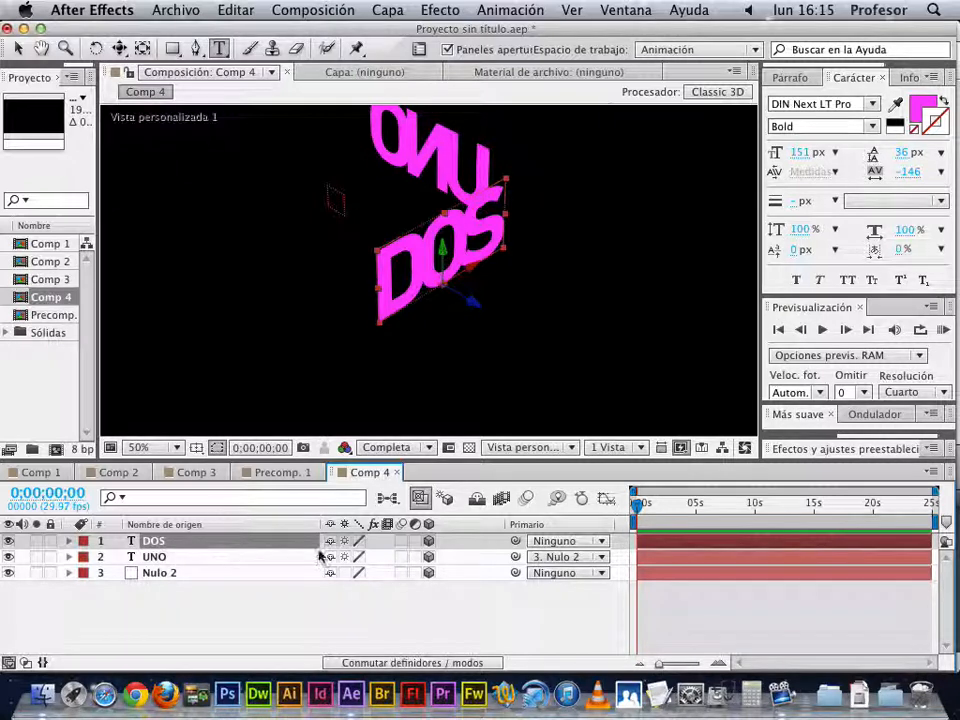
pyautogui.press('super+d')
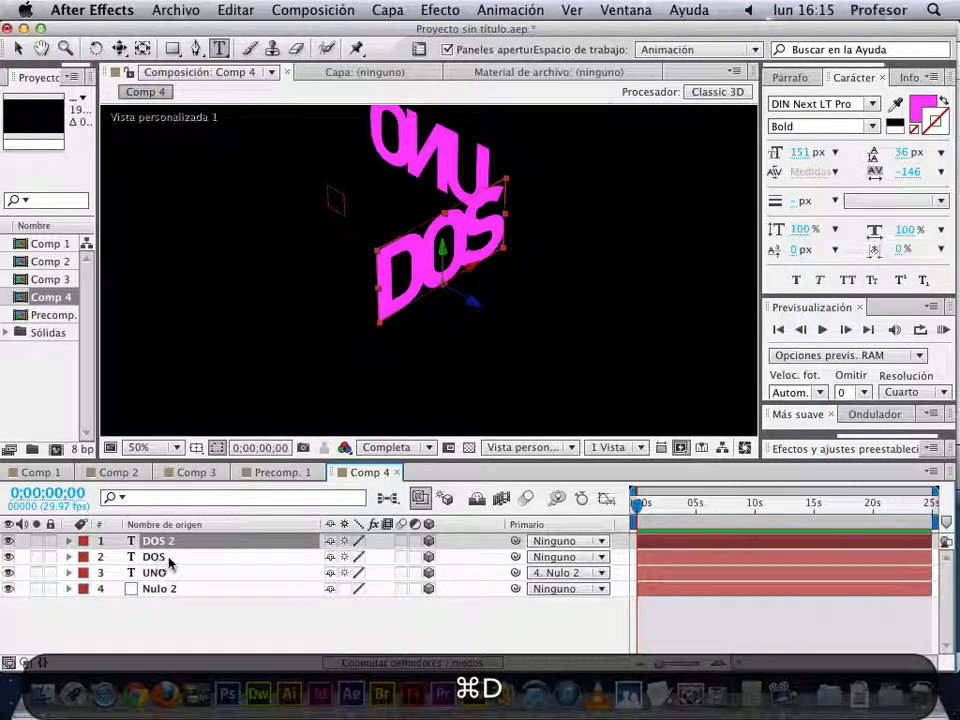
pyautogui.click(170, 558)
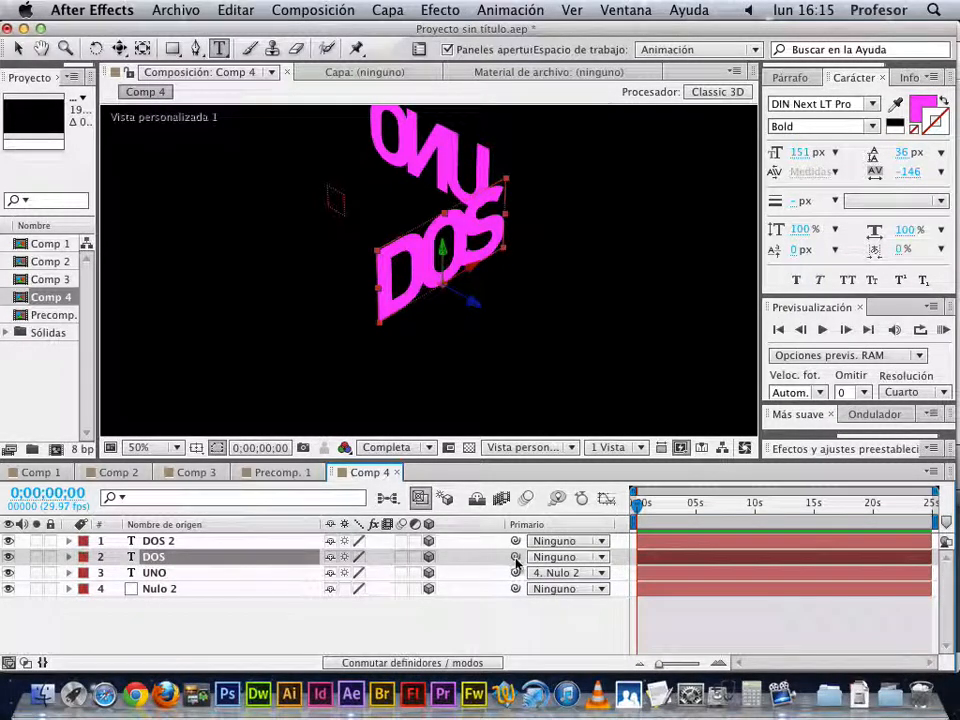
pyautogui.moveTo(516, 563); pyautogui.dragTo(280, 598)
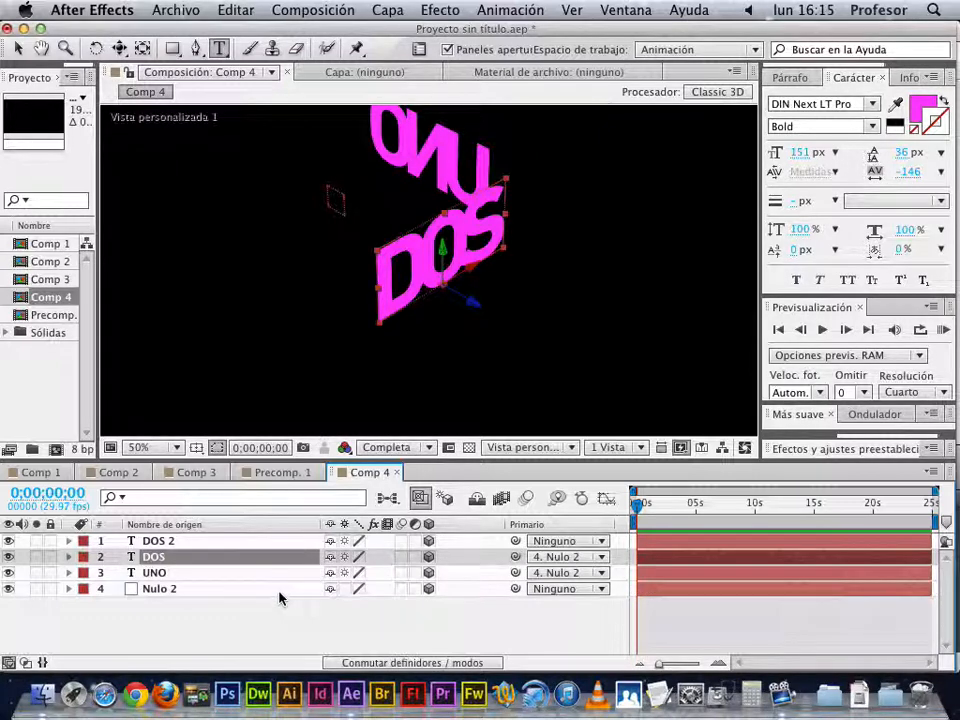
# Rotate the Nulo 2 null another quarter turn about its Y axis to swing UNO and DOS around it.
pyautogui.click(270, 590)
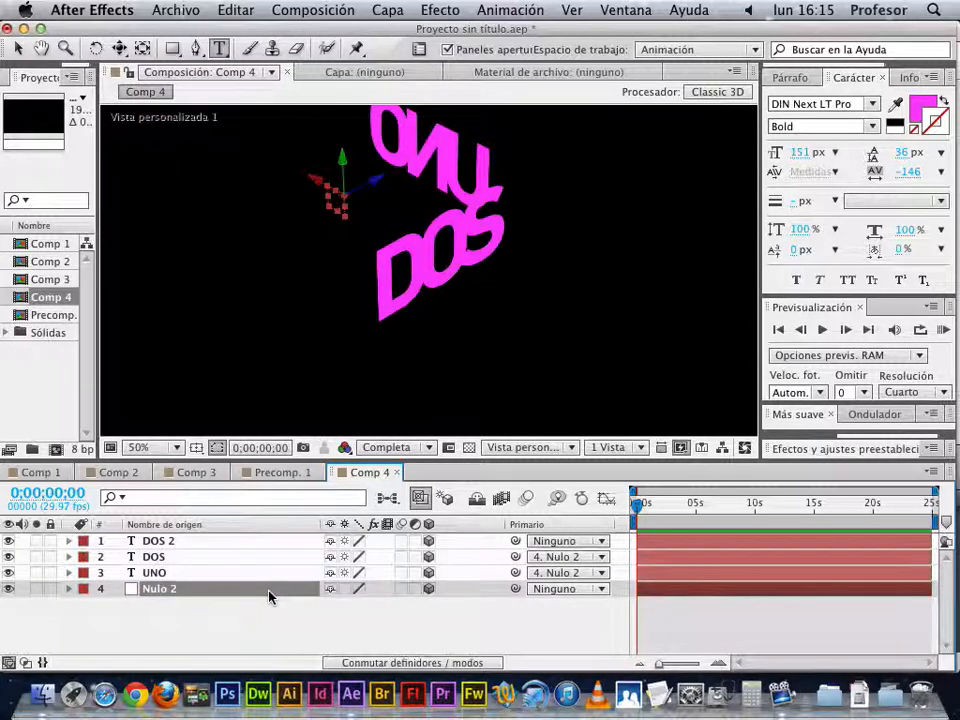
pyautogui.press('w')
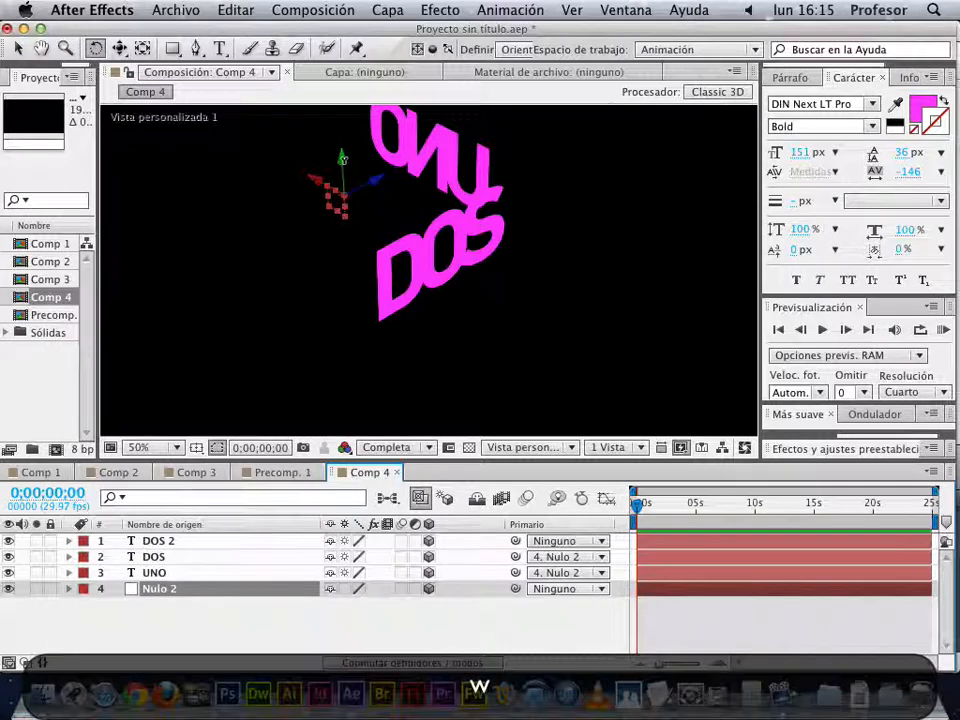
pyautogui.moveTo(343, 161); pyautogui.dragTo(388, 175)
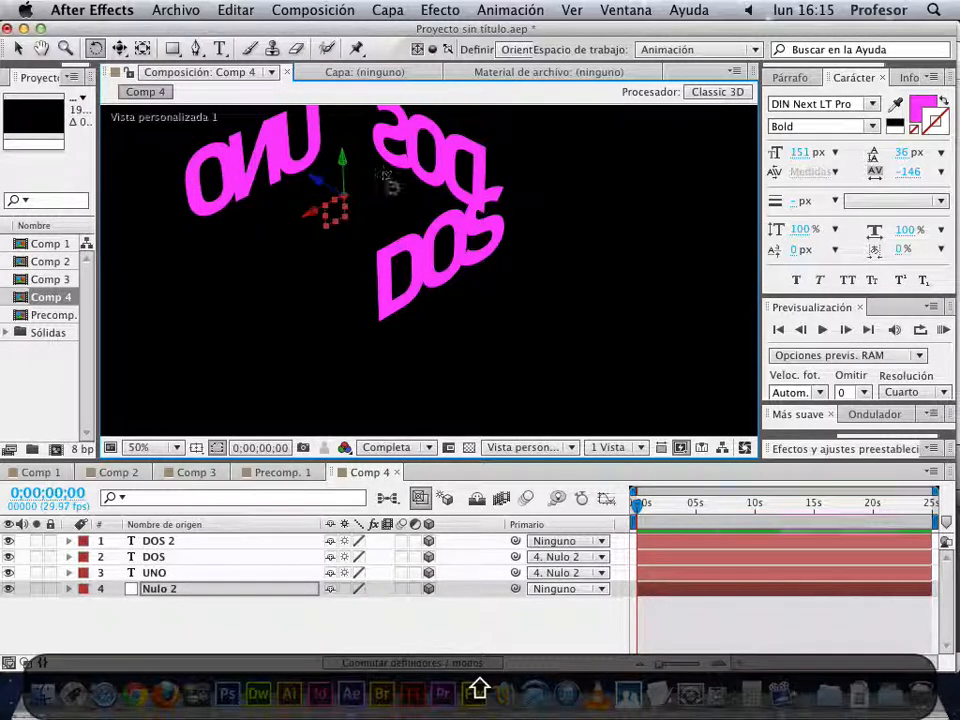
# Replace the text of the DOS 2 layer with TRES.
pyautogui.click(157, 545)
pyautogui.press('Return')
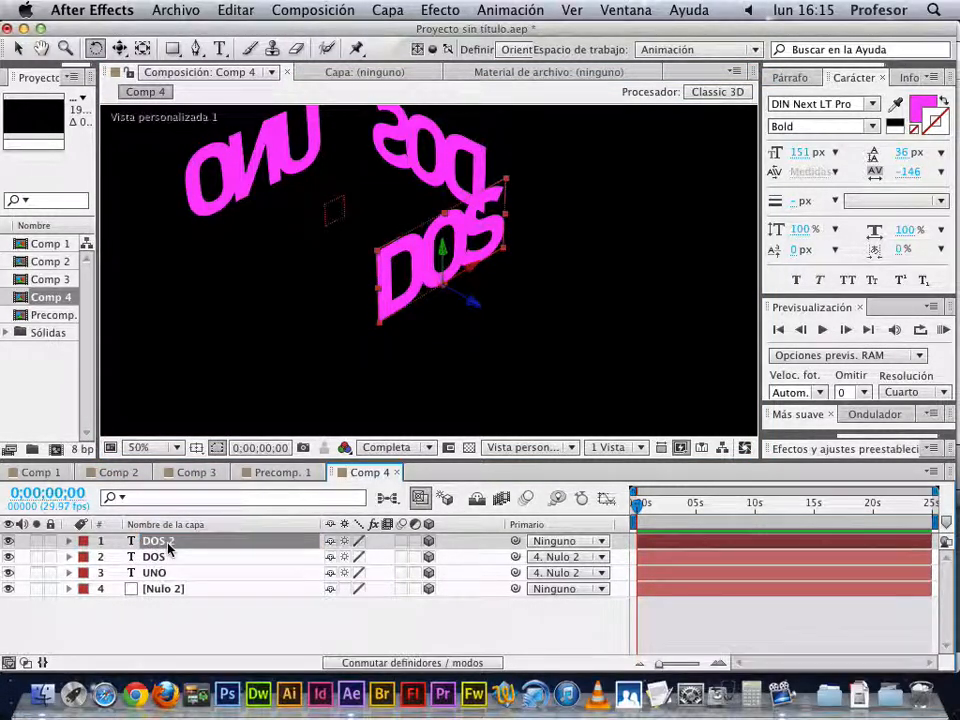
pyautogui.doubleClick(167, 545)
pyautogui.write('TRES')
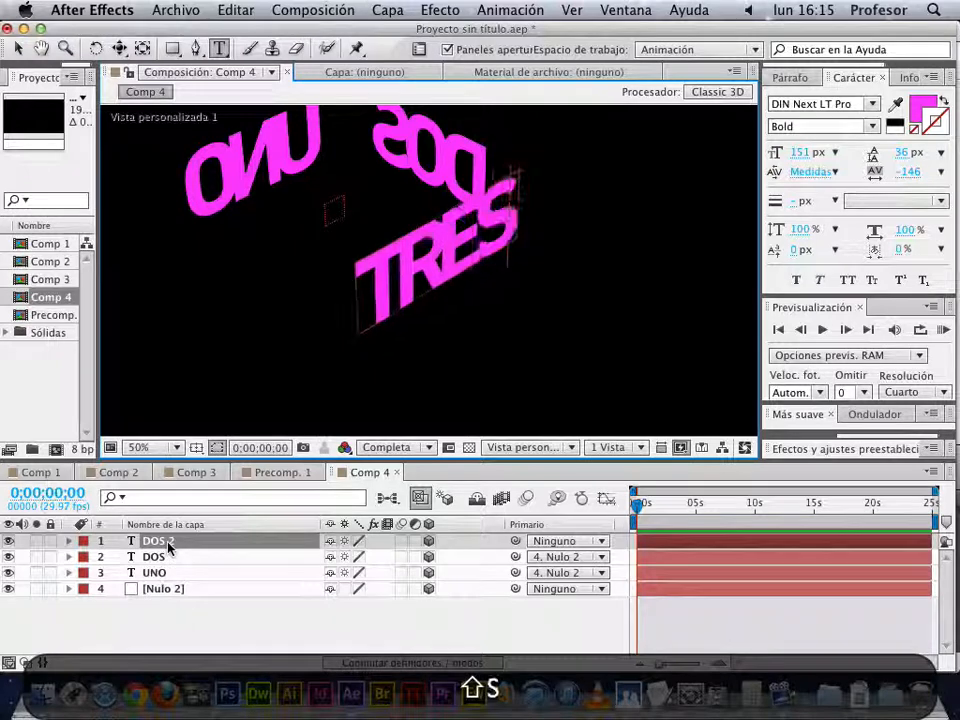
pyautogui.click(154, 635)
# Rename the DOS 2 layer as TRES.
pyautogui.click(161, 541)
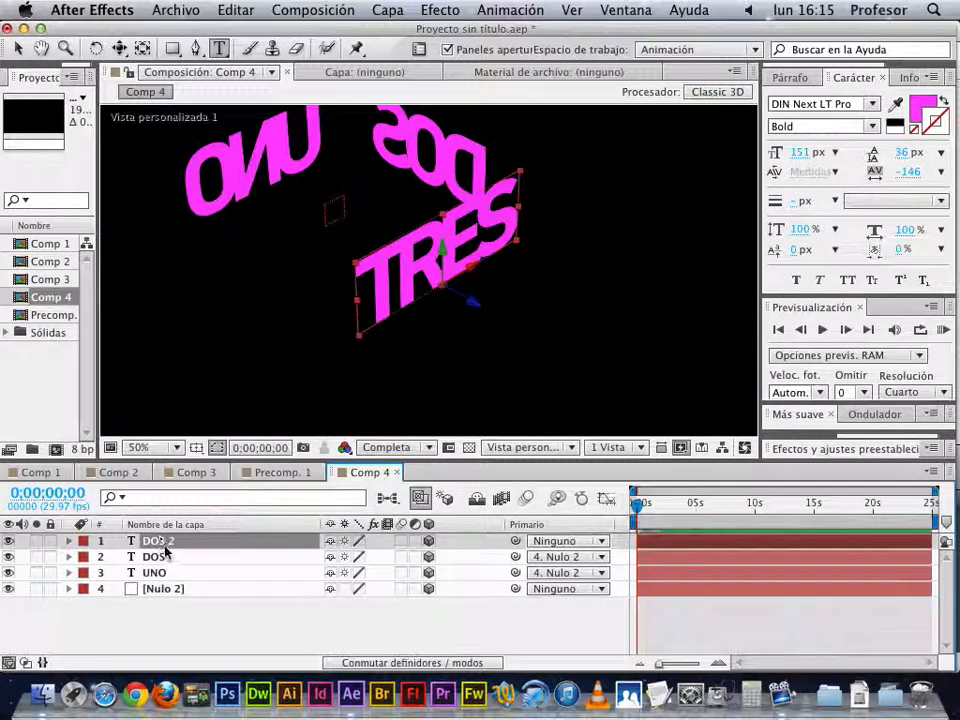
pyautogui.click(153, 622)
pyautogui.click(158, 540)
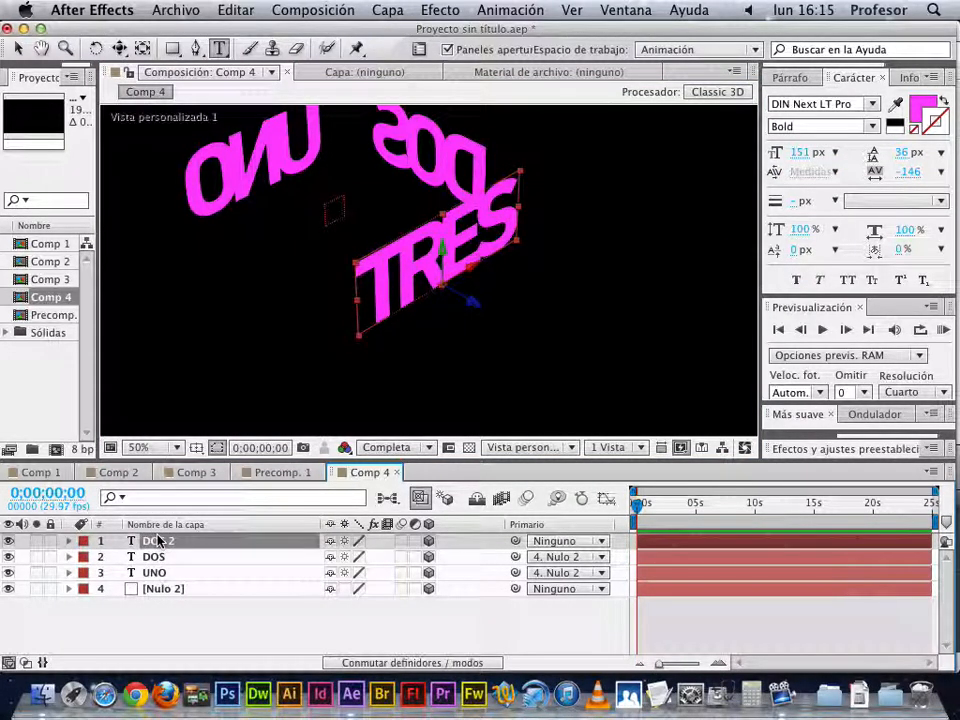
pyautogui.press('Return')
pyautogui.write('TRE')
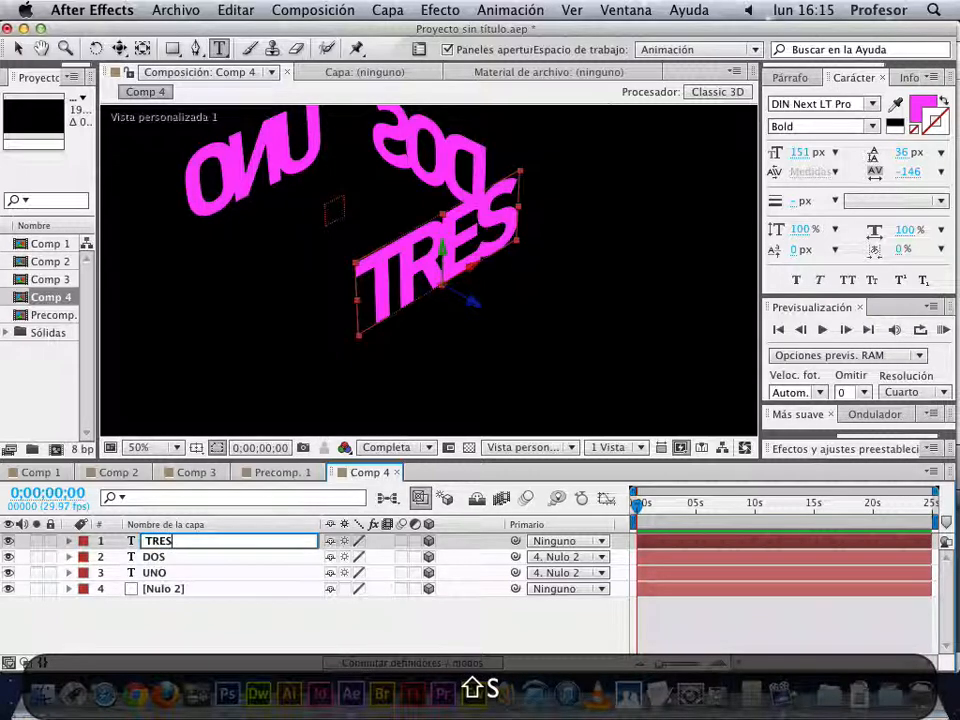
pyautogui.write('S')
pyautogui.click(180, 624)
# Duplicate the TRES layer and parent the original TRES layer to Nulo 2.
pyautogui.press('super+d')
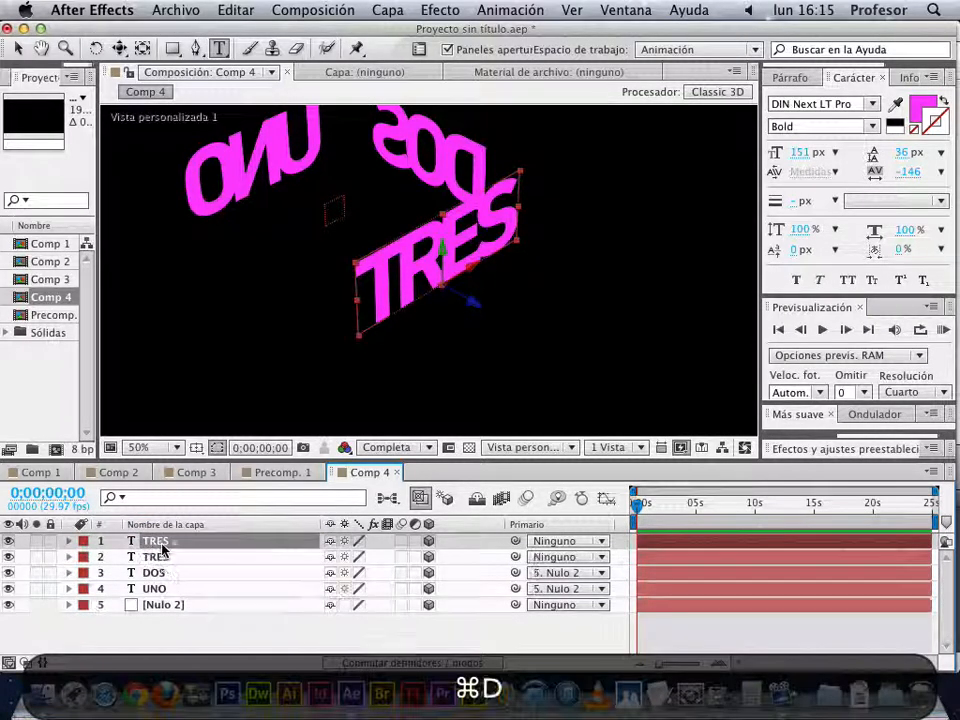
pyautogui.click(195, 557)
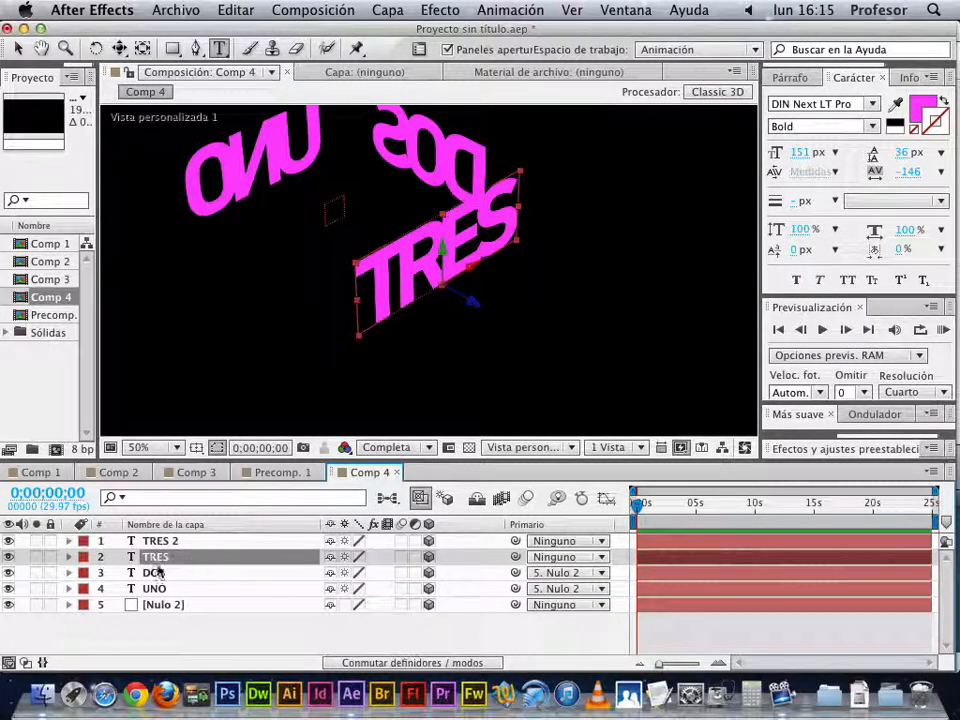
pyautogui.moveTo(515, 557); pyautogui.dragTo(474, 604)
# Rotate the Nulo 2 null a further quarter turn about its Y axis to carry UNO, DOS and TRES around it.
pyautogui.click(170, 605)
pyautogui.press('w')
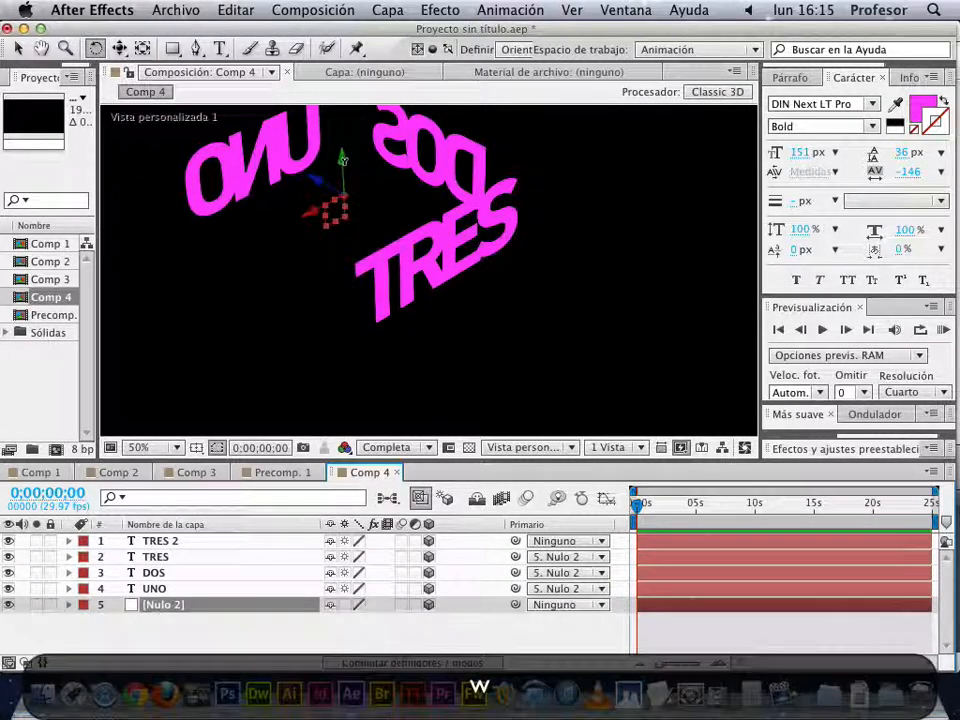
pyautogui.moveTo(344, 160); pyautogui.dragTo(381, 163)
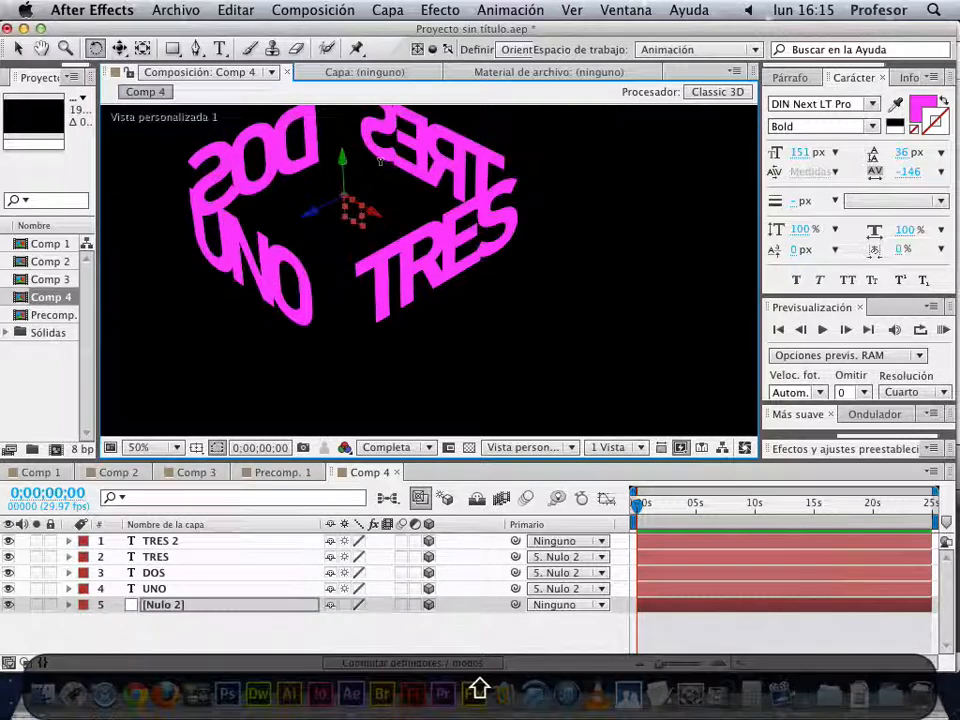
# Rename the TRES 2 layer as CUATRO.
pyautogui.click(160, 545)
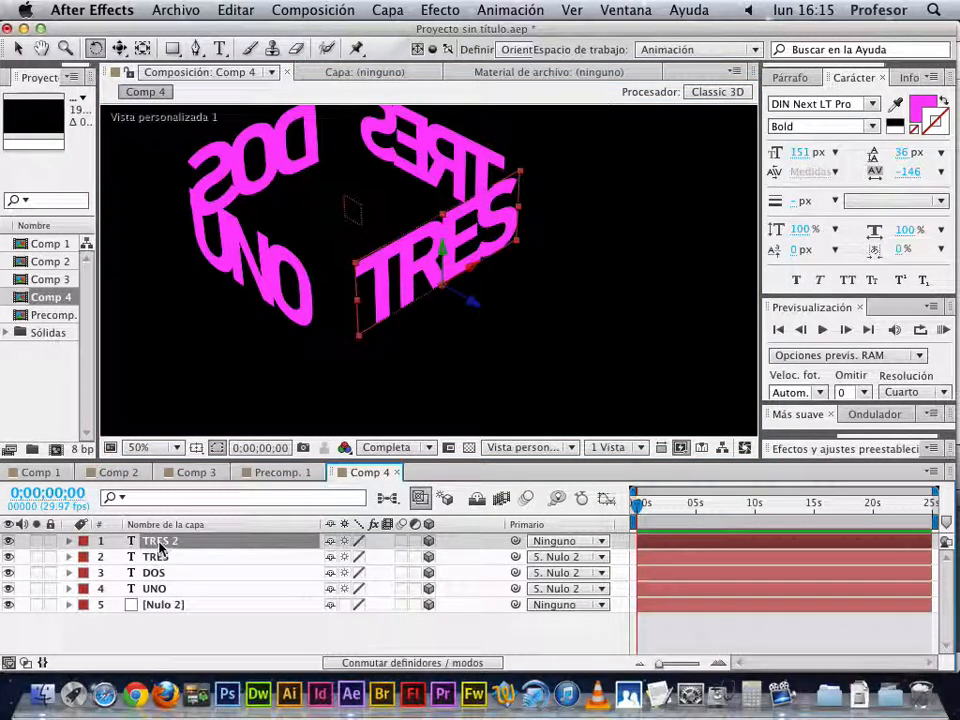
pyautogui.press('Return')
pyautogui.write('CU')
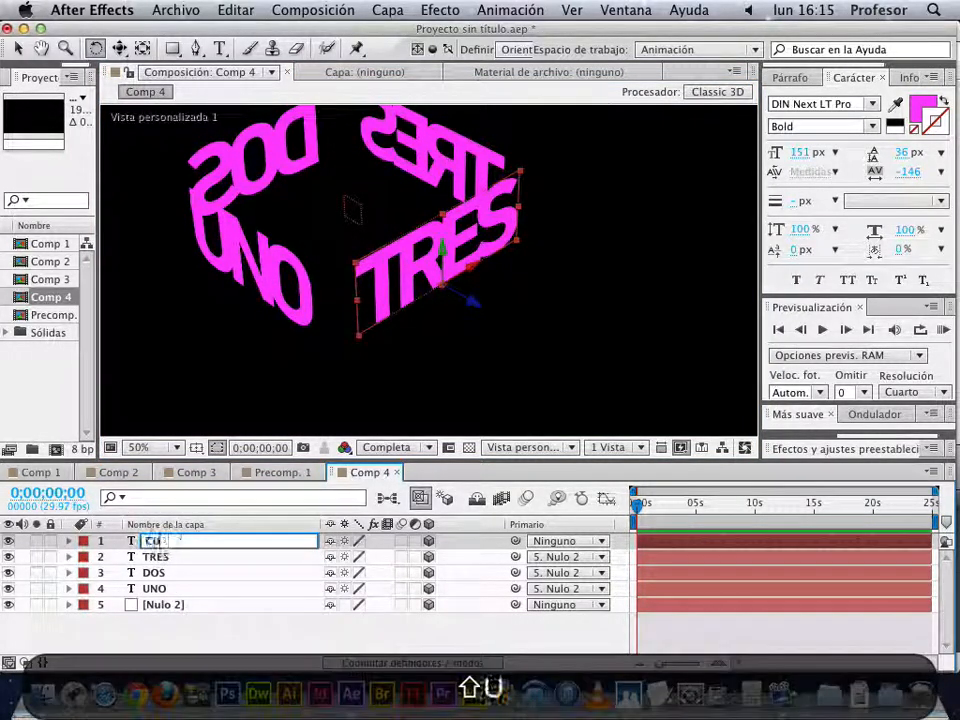
pyautogui.write('ATRO')
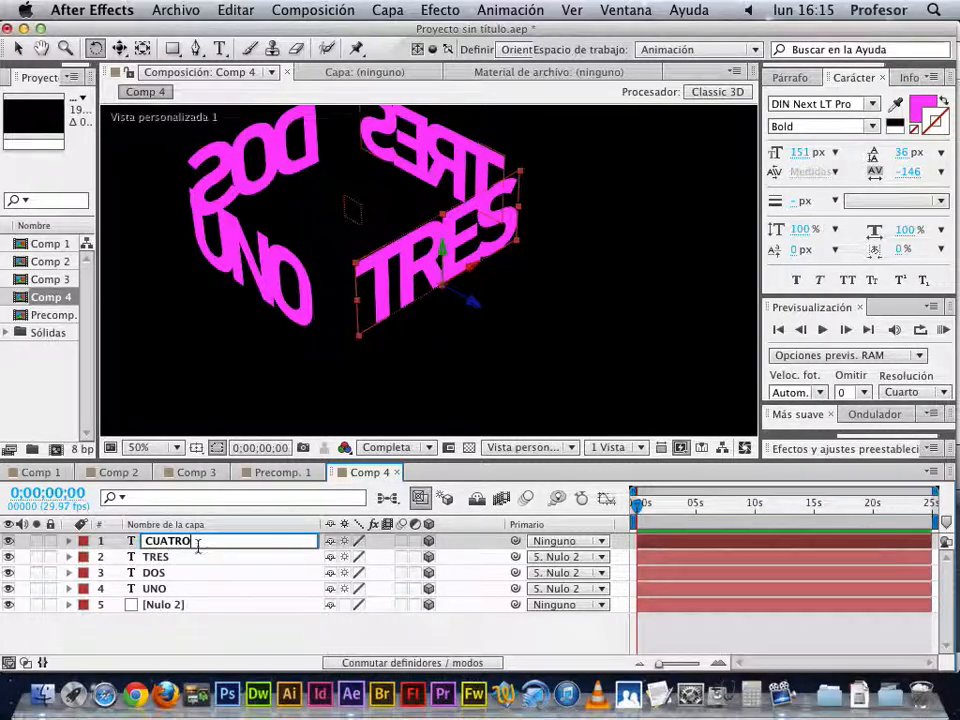
# Copy the layer name CUATRO and paste it as the text content of that same layer.
pyautogui.moveTo(196, 543); pyautogui.dragTo(142, 545)
pyautogui.press('super+c')
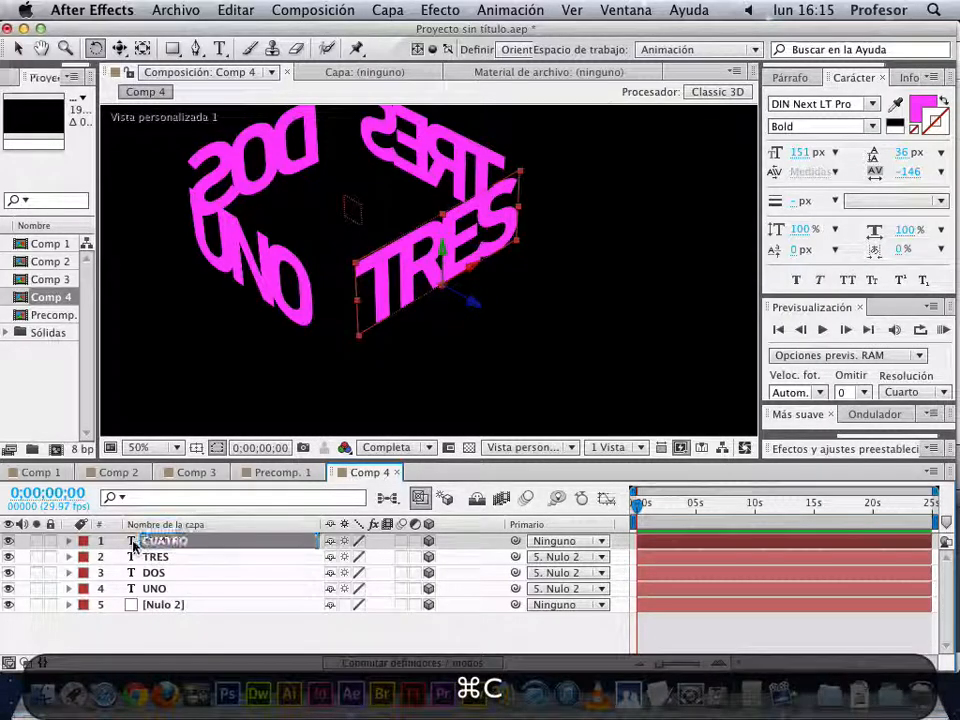
pyautogui.press('Return')
pyautogui.press('super+t')
pyautogui.press('super+v')
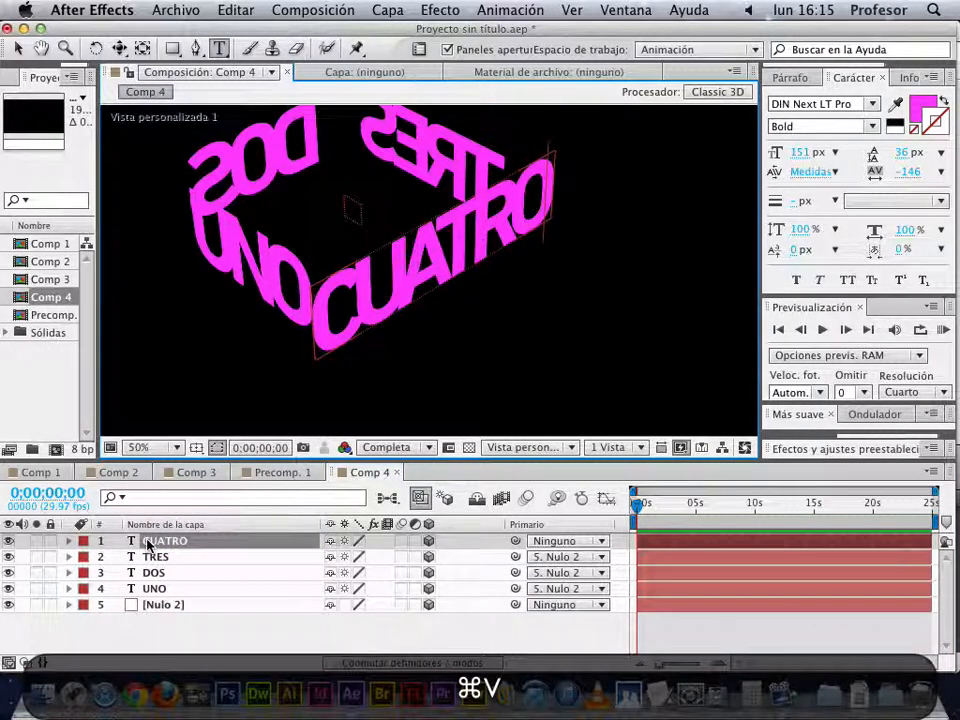
# Tighten the tracking of the CUATRO text to -249.
pyautogui.click(172, 544)
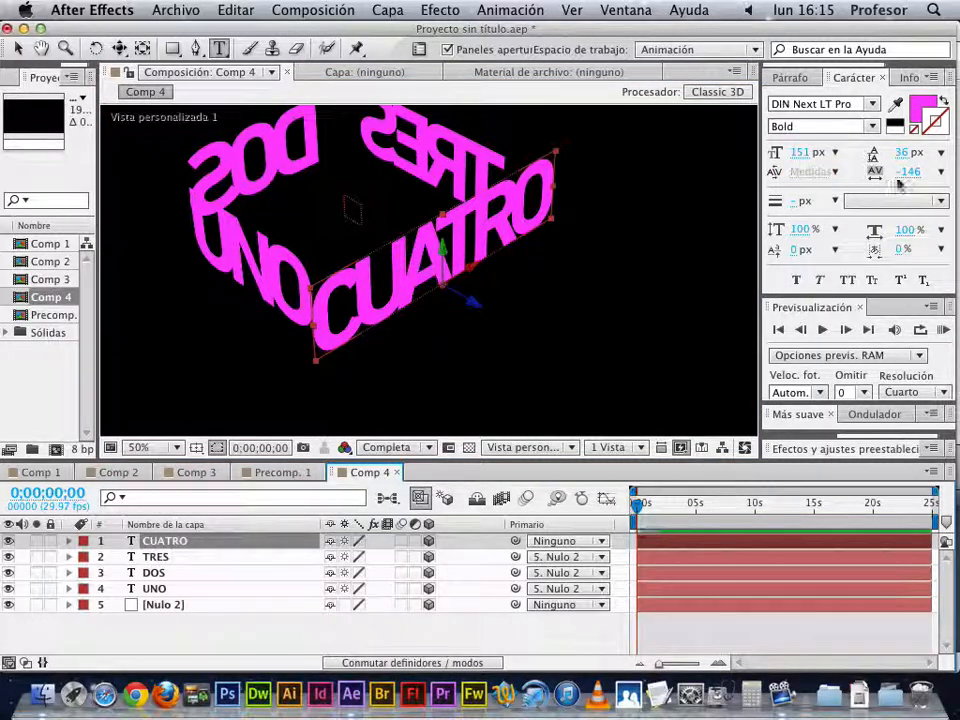
pyautogui.moveTo(911, 175); pyautogui.dragTo(838, 199)
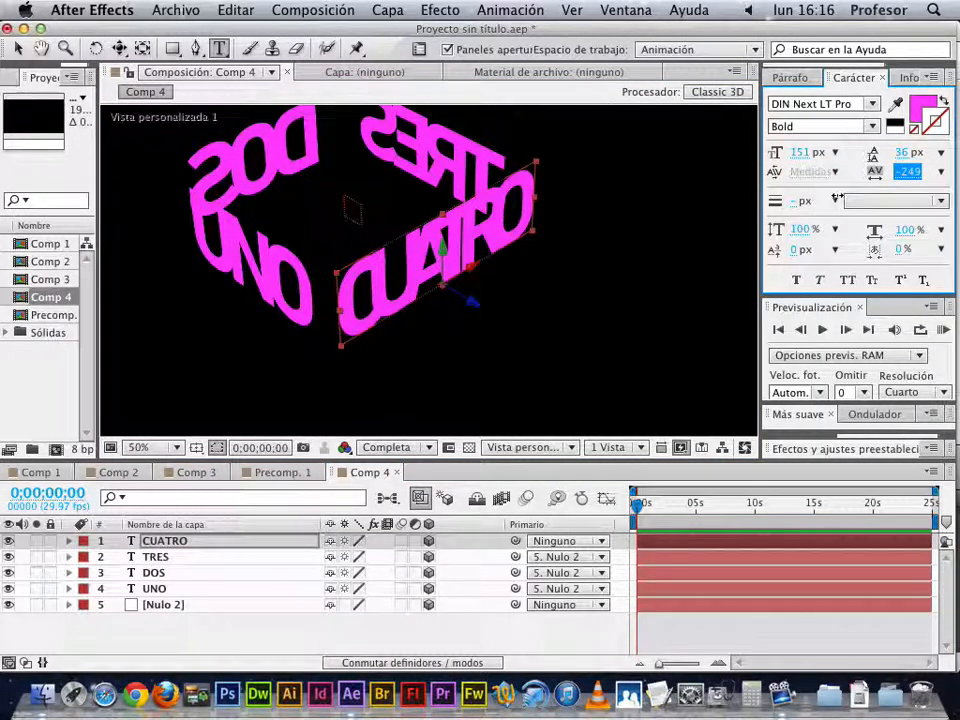
pyautogui.click(289, 652)
# Try rotating the null about its X axis and undo the rotation.
pyautogui.press('v')
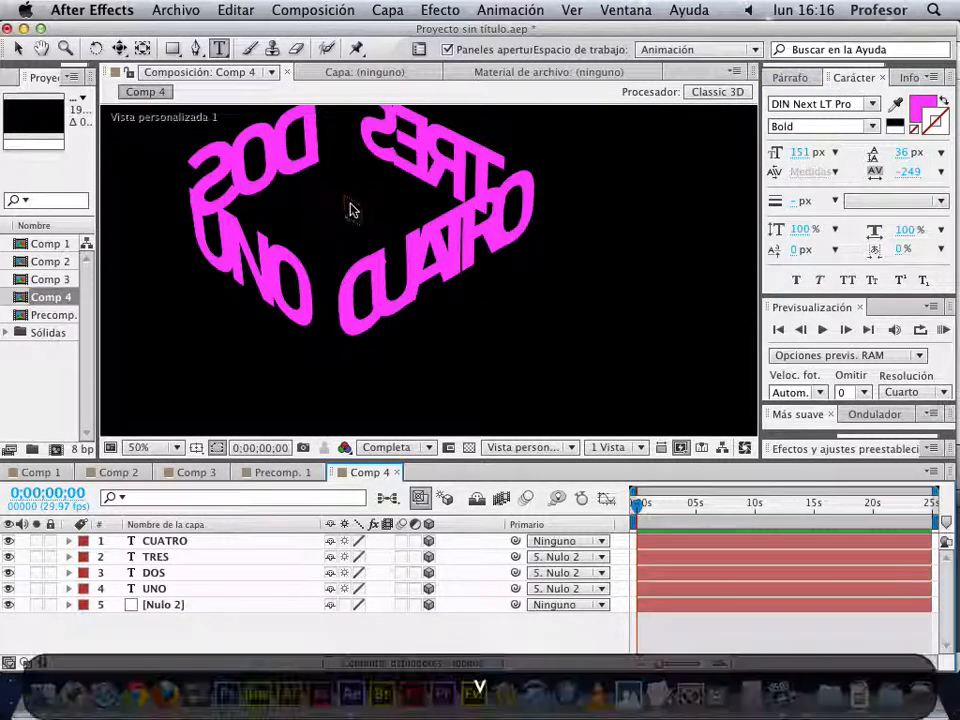
pyautogui.click(354, 212)
pyautogui.press('w')
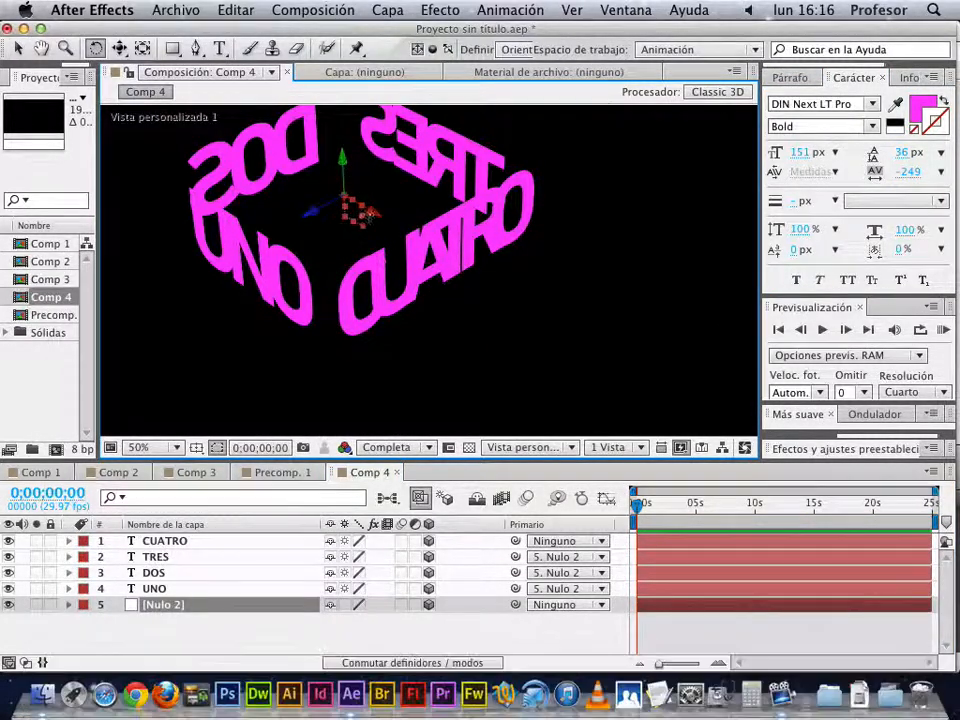
pyautogui.moveTo(374, 212); pyautogui.dragTo(330, 215)
pyautogui.press('super+z')
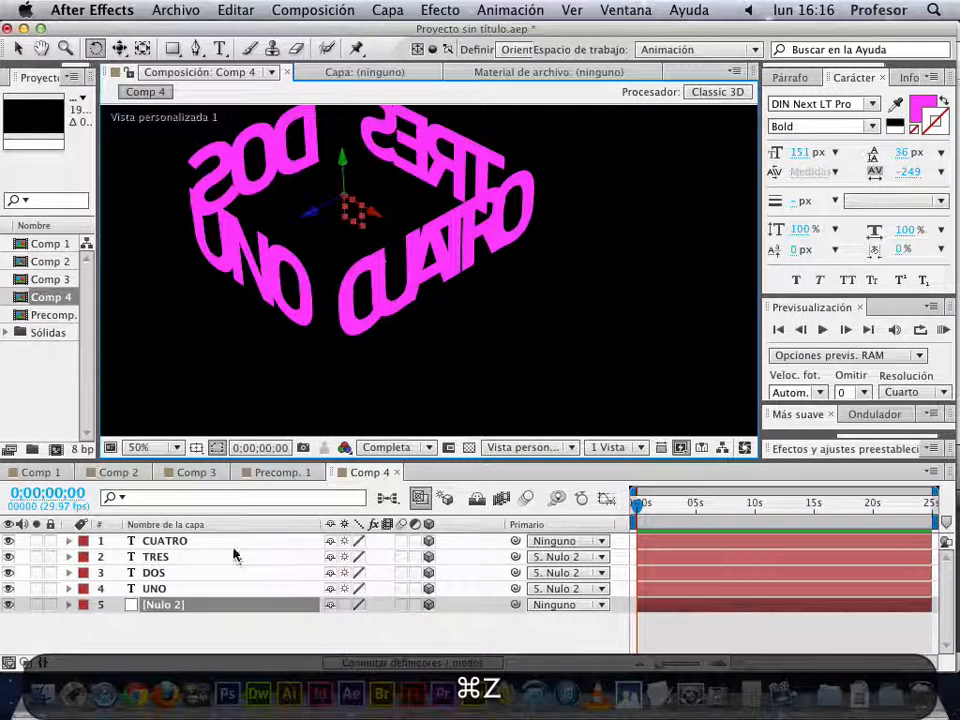
pyautogui.press('super+z')
# Parent the CUATRO layer to Nulo 2 and rotate the null about its Y axis until UNO takes CUATRO's former place.
pyautogui.moveTo(515, 541); pyautogui.dragTo(292, 612)
pyautogui.click(352, 202)
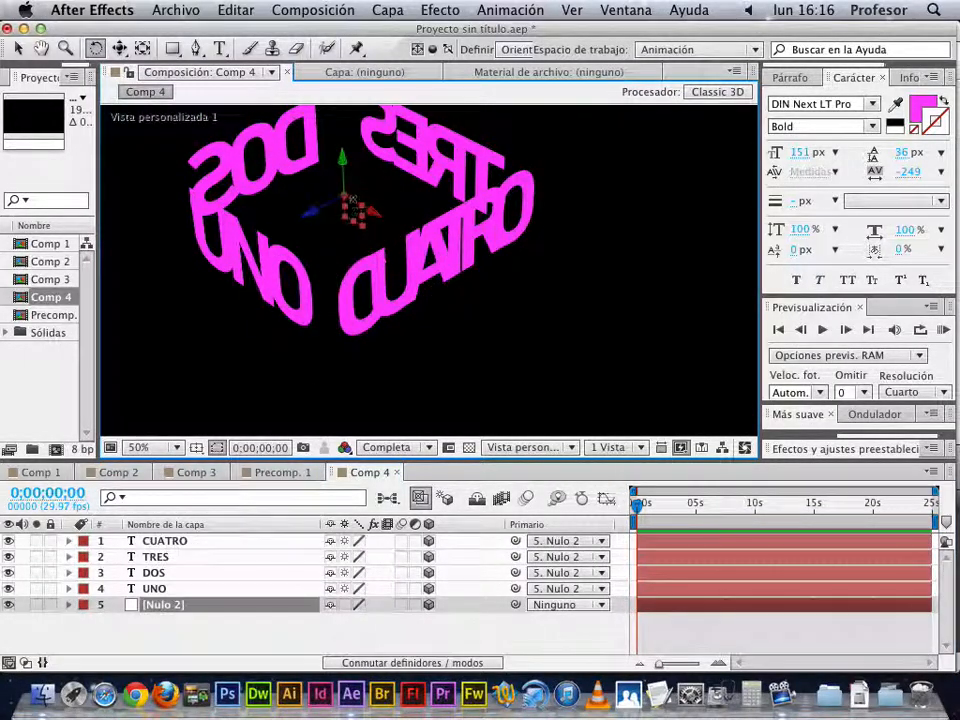
pyautogui.moveTo(348, 211); pyautogui.dragTo(303, 233)
pyautogui.moveTo(342, 160); pyautogui.dragTo(403, 203)
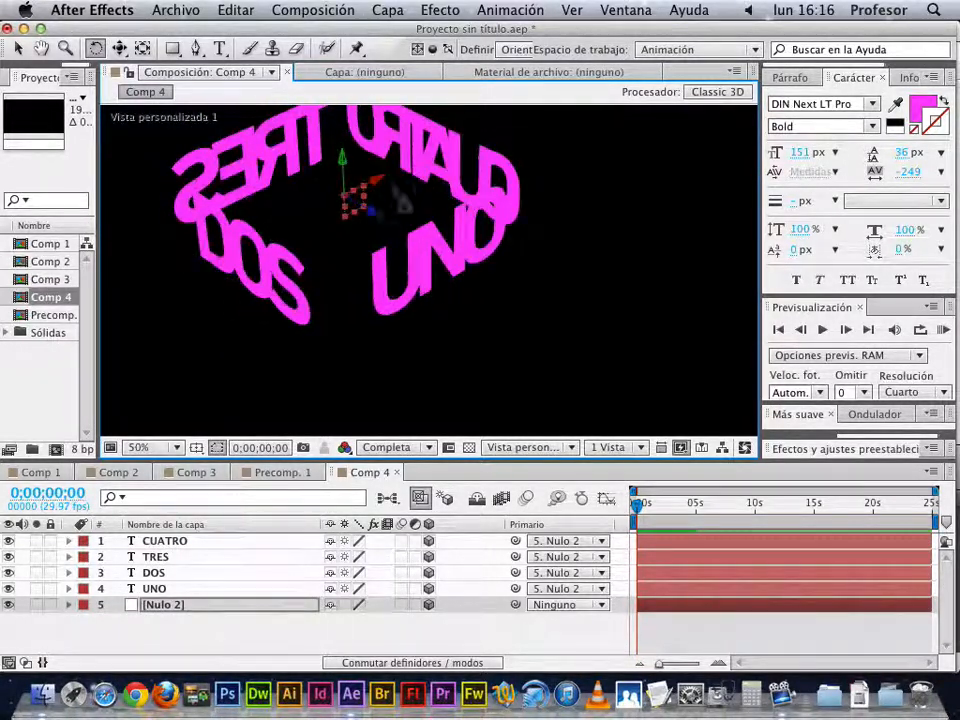
# Loosen the tracking of the UNO text to 23.
pyautogui.press('v')
pyautogui.click(418, 275)
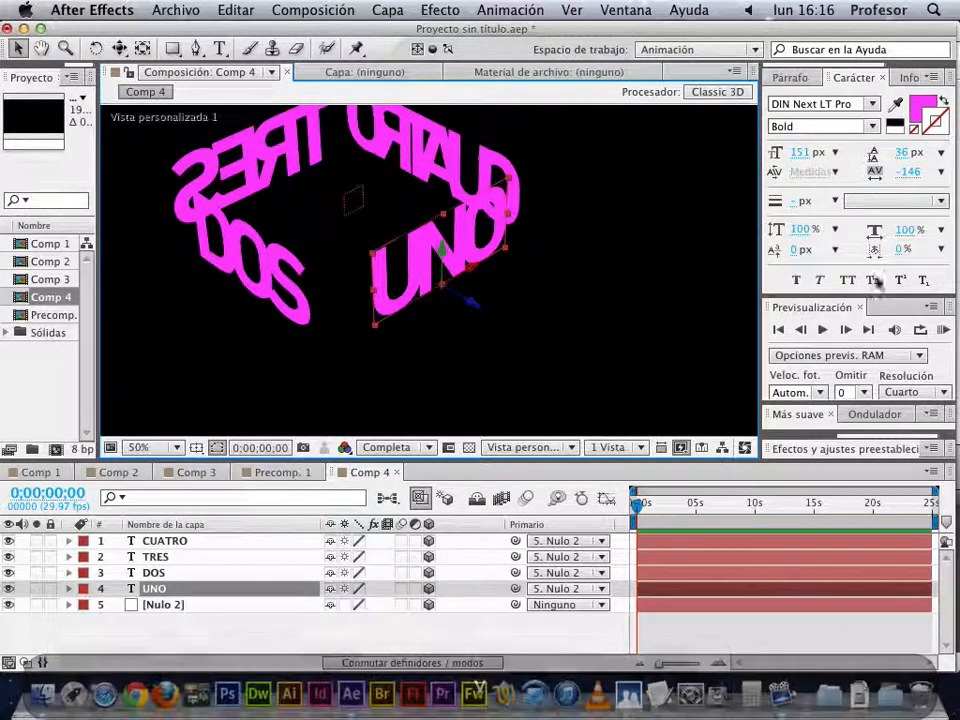
pyautogui.moveTo(914, 176); pyautogui.dragTo(957, 118)
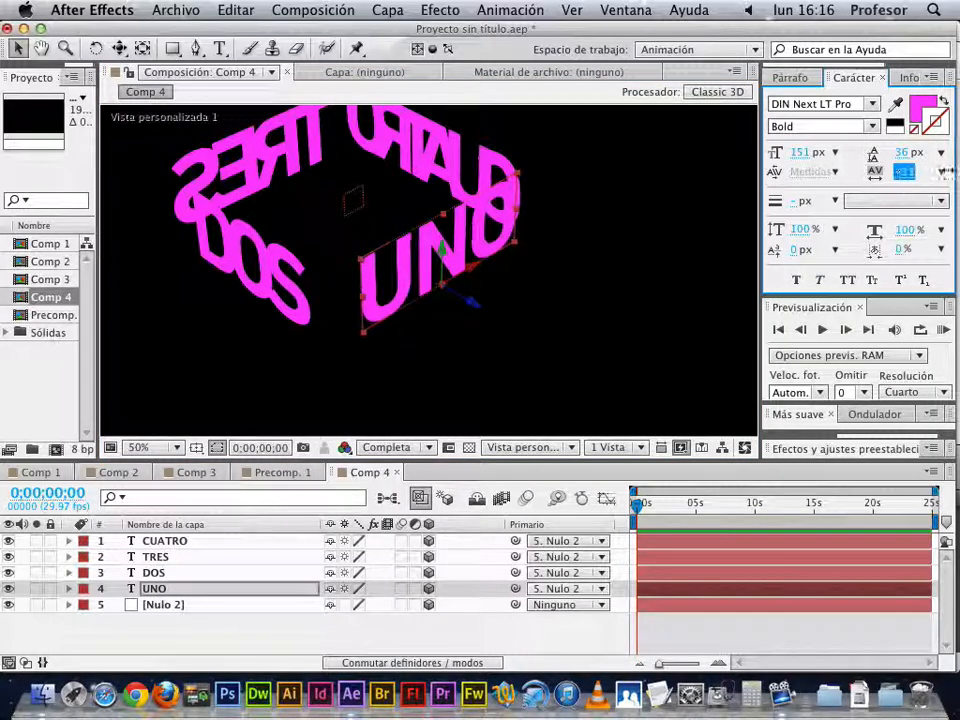
pyautogui.moveTo(944, 172); pyautogui.dragTo(955, 163)
# Loosen the tracking of the DOS text to -17.
pyautogui.click(190, 205)
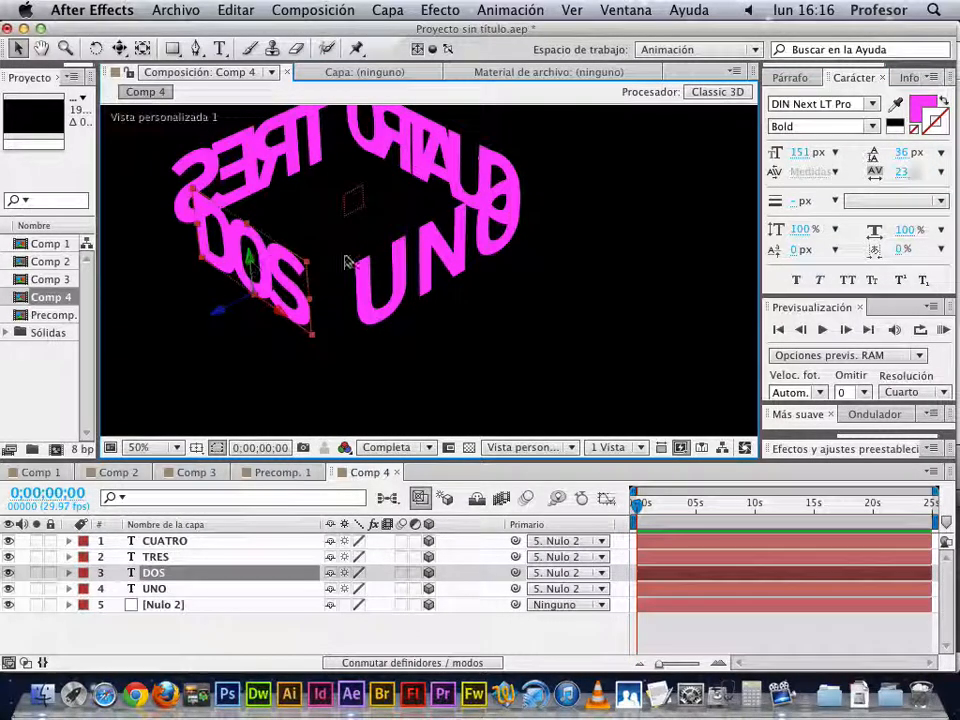
pyautogui.moveTo(914, 171); pyautogui.dragTo(955, 147)
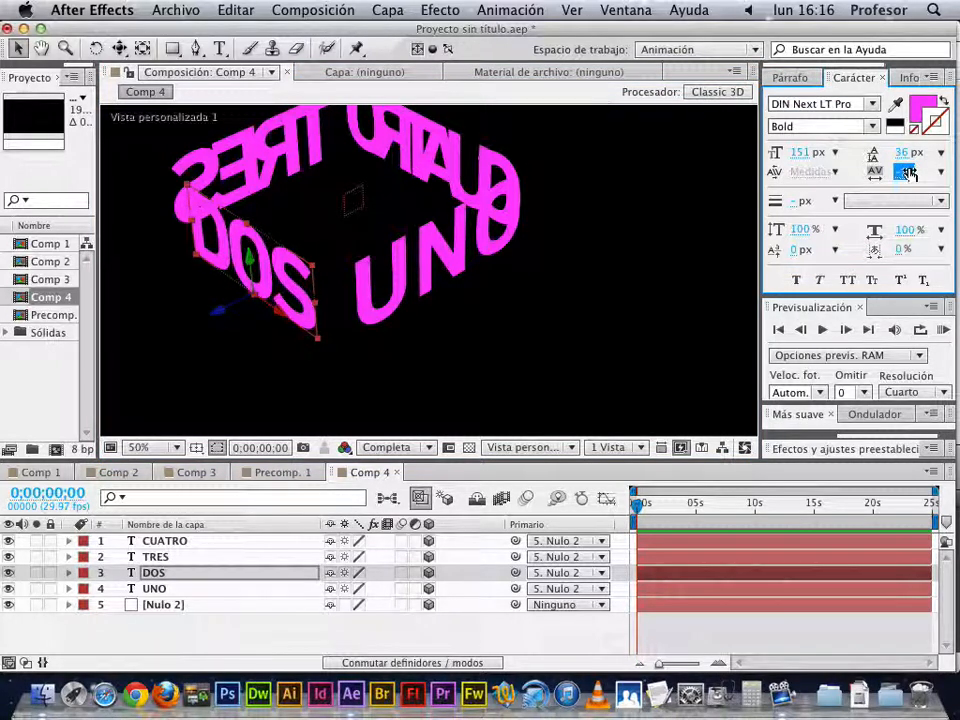
pyautogui.moveTo(908, 173); pyautogui.dragTo(879, 171)
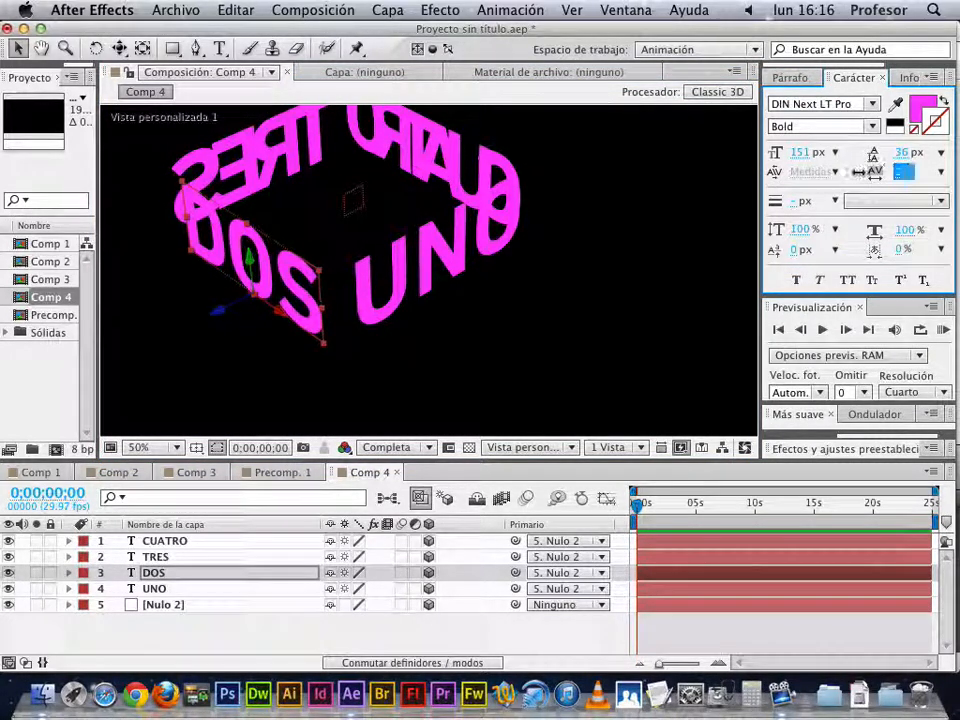
pyautogui.click(221, 628)
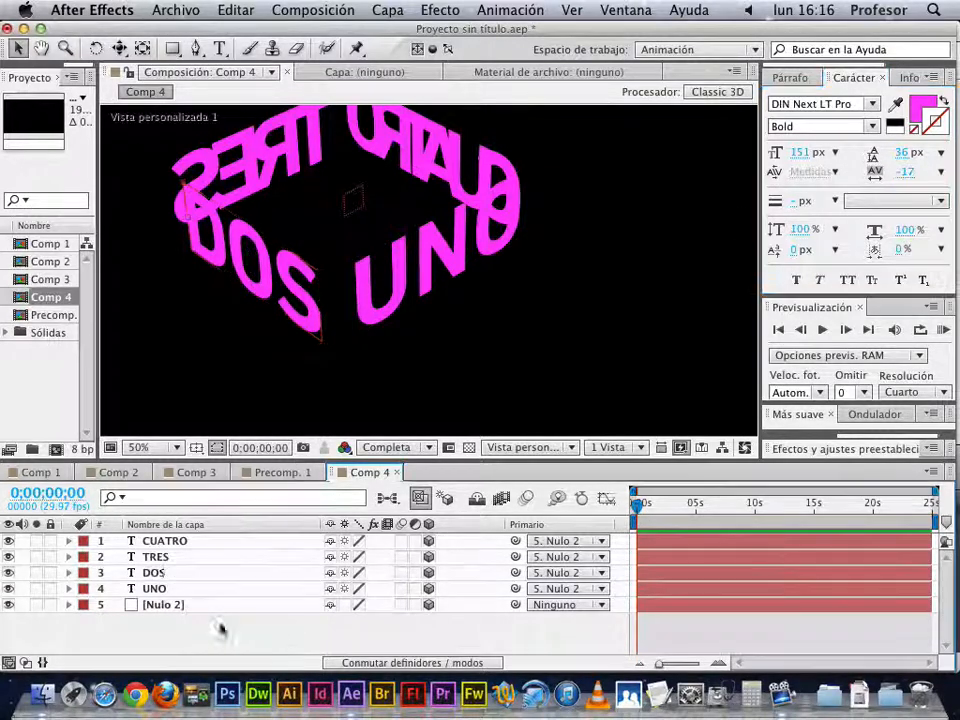
# Select the Nulo 2 layer and display the composition through the Cámara activa view.
pyautogui.click(165, 605)
pyautogui.click(537, 447)
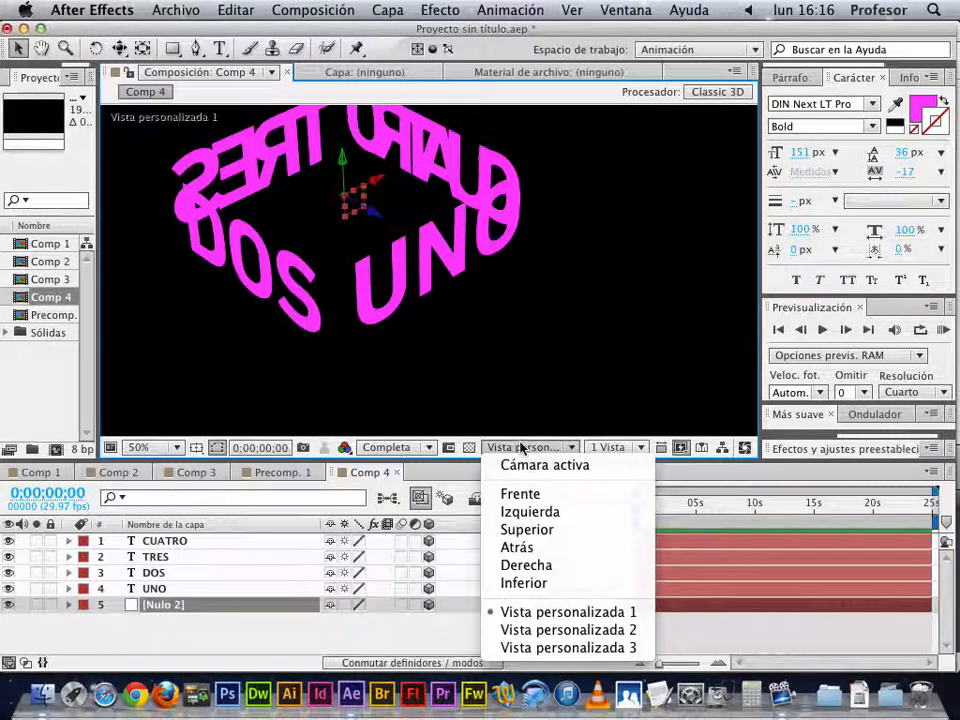
pyautogui.click(530, 464)
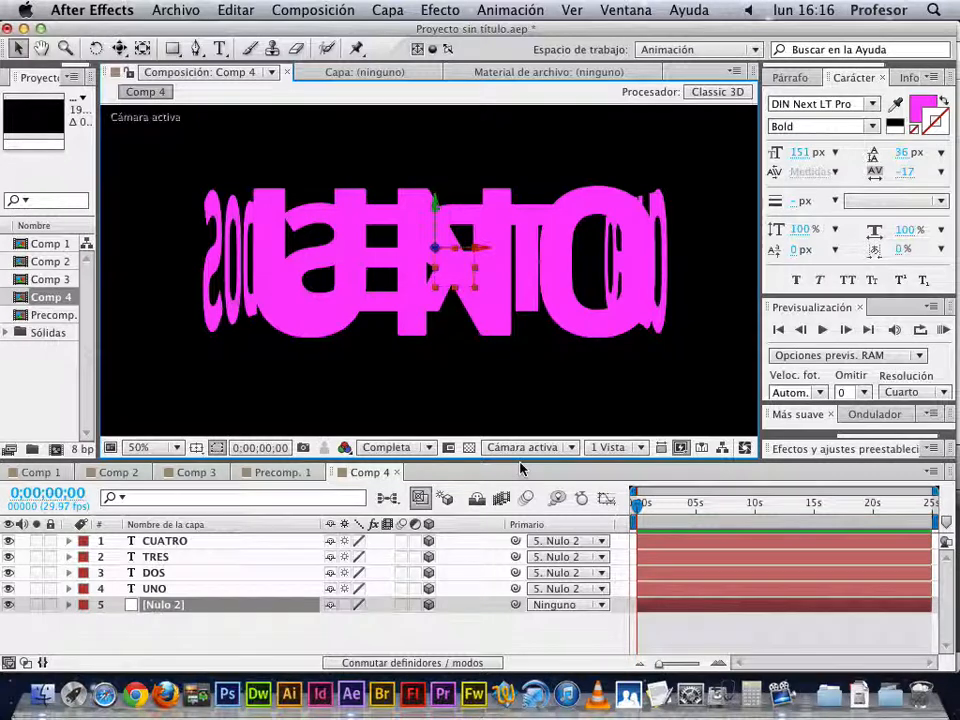
# Rotate Nulo 2 freely to test that the words follow it, and reset the null's transform.
pyautogui.click(153, 647)
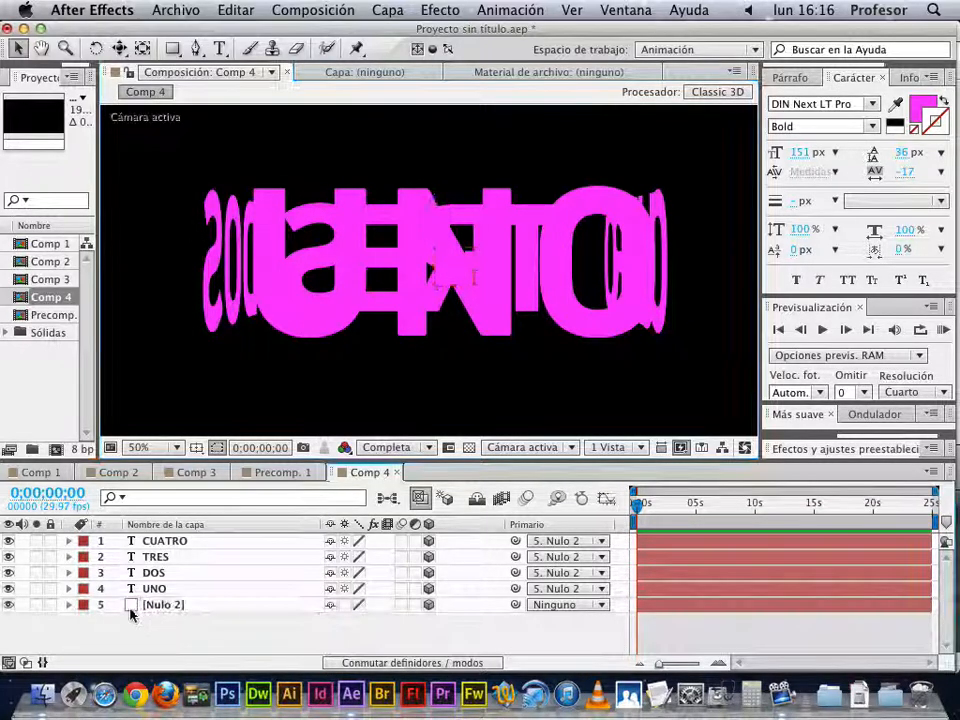
pyautogui.click(130, 605)
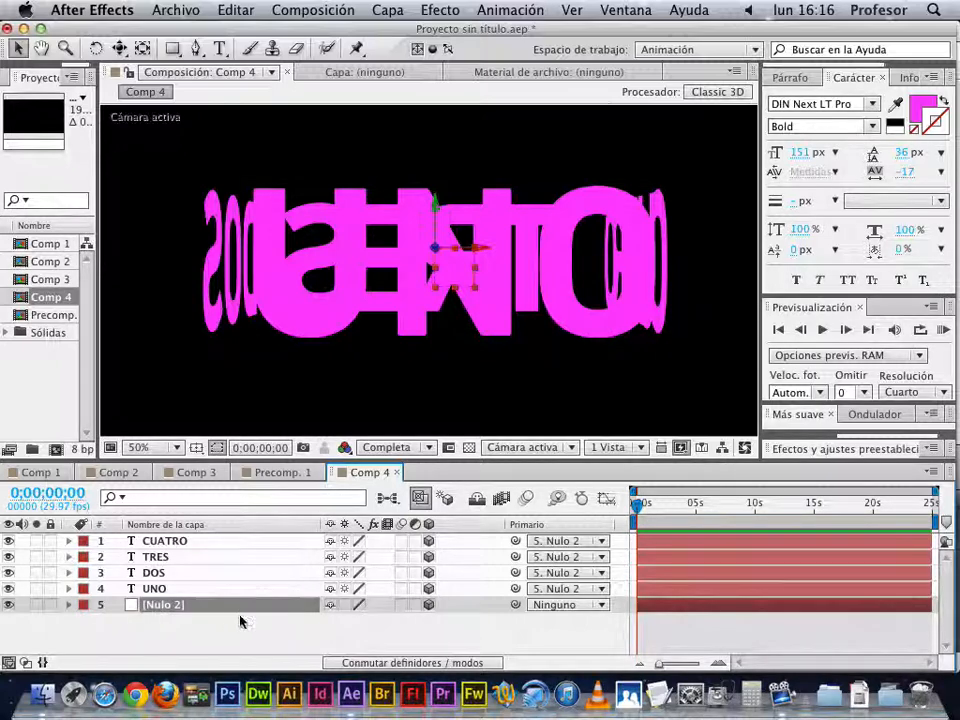
pyautogui.press('w')
pyautogui.moveTo(440, 255); pyautogui.dragTo(480, 300)
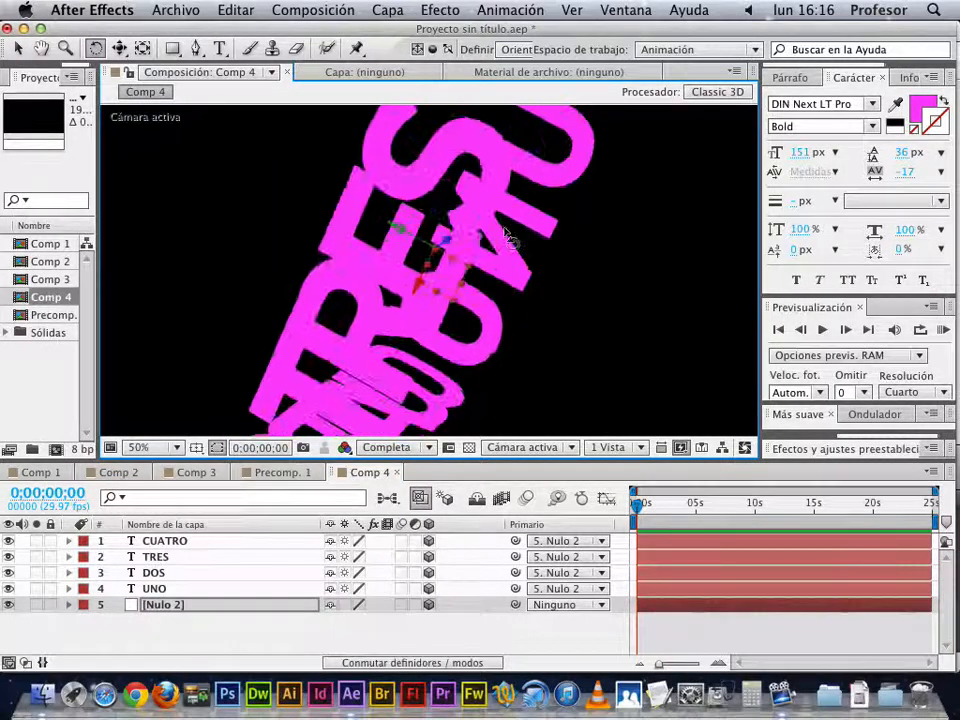
pyautogui.click(69, 605)
pyautogui.click(333, 621)
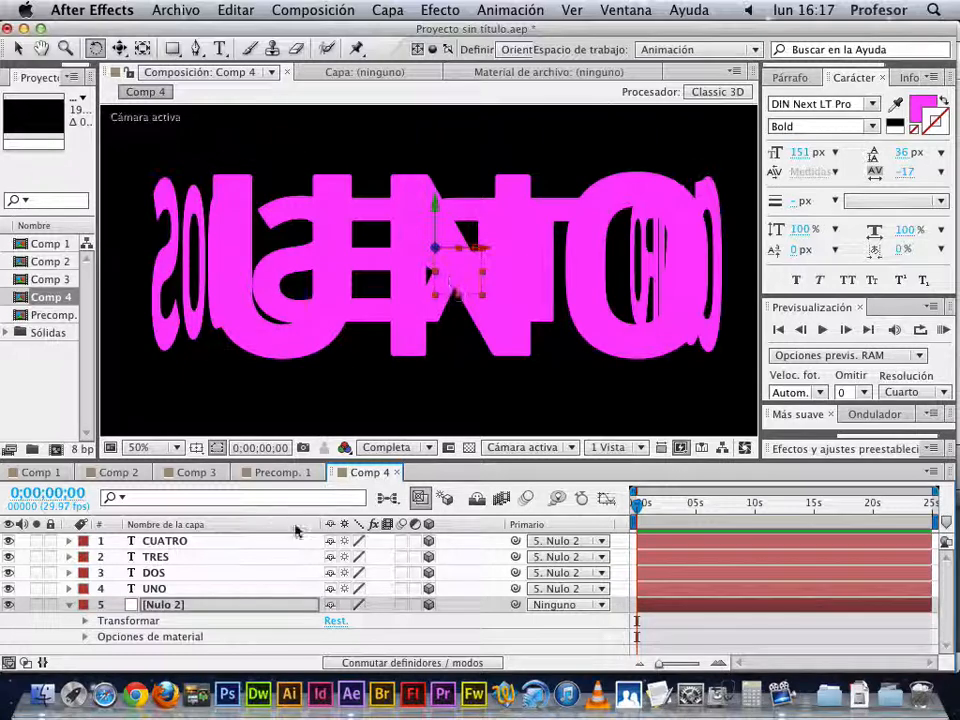
# Try rotating Nulo 2 at 0;00;02;07 and undo the rotation.
pyautogui.click(662, 509)
pyautogui.moveTo(463, 272); pyautogui.dragTo(480, 288)
pyautogui.press('super+z')
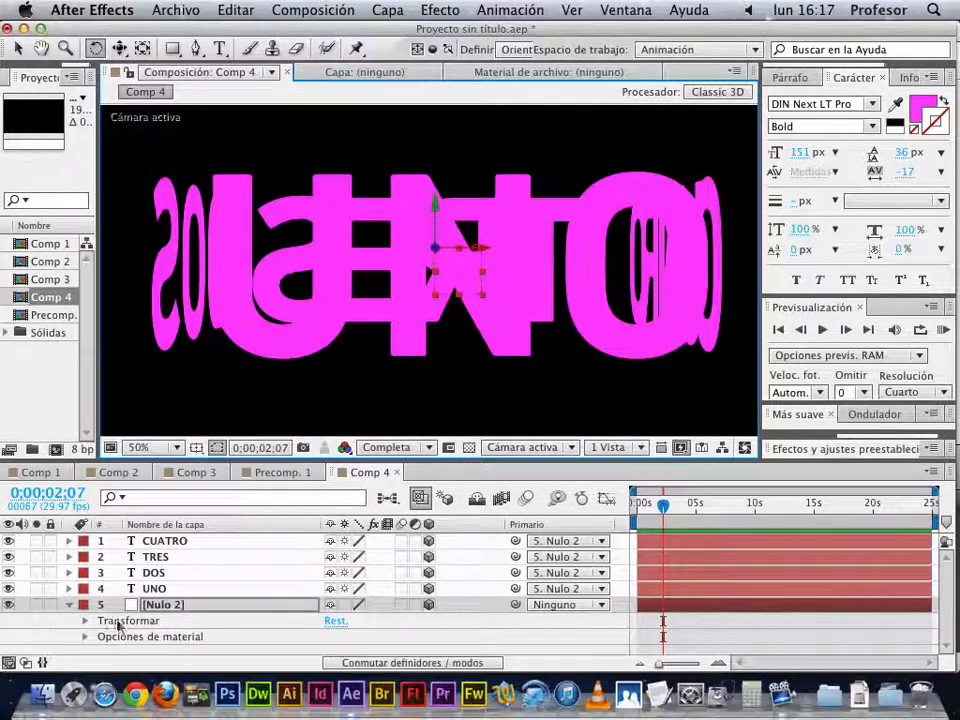
# Precompose the four text layers and Nulo 2 into a new composition named CUADRADO LETRAS, transferring all attributes.
pyautogui.click(143, 543)
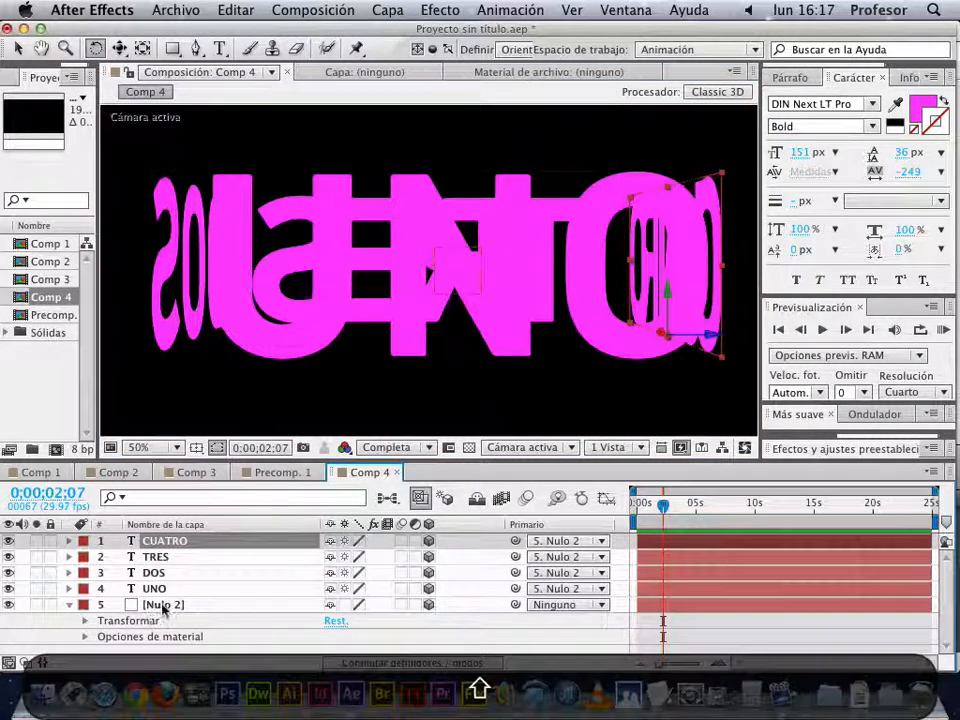
pyautogui.keyDown('shift'); pyautogui.click(160, 605); pyautogui.keyUp('shift')
pyautogui.click(70, 606)
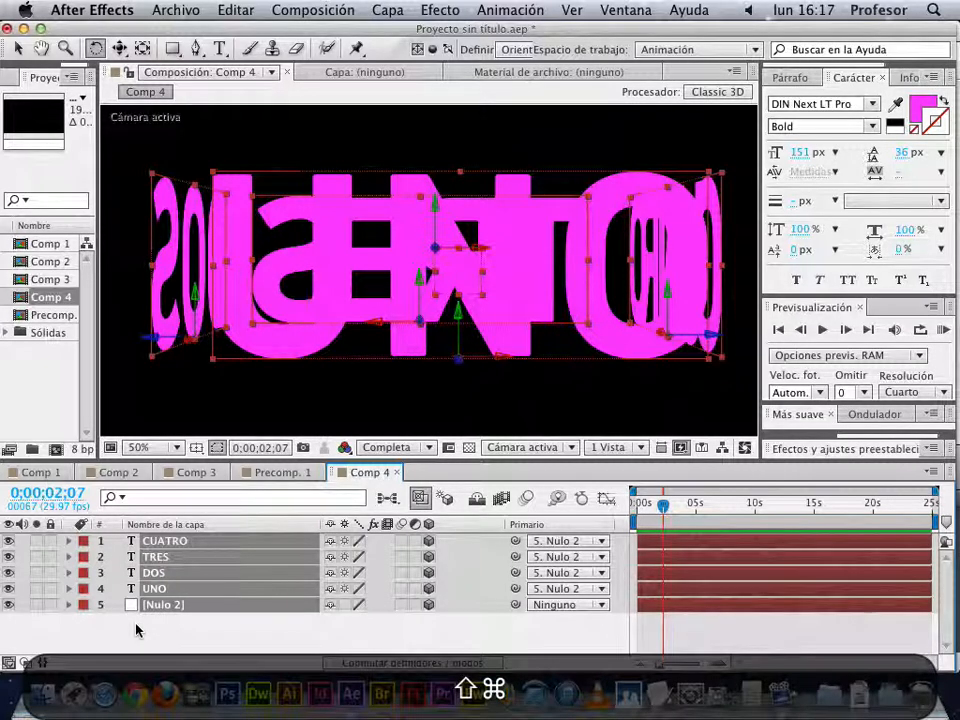
pyautogui.press('super+shift+c')
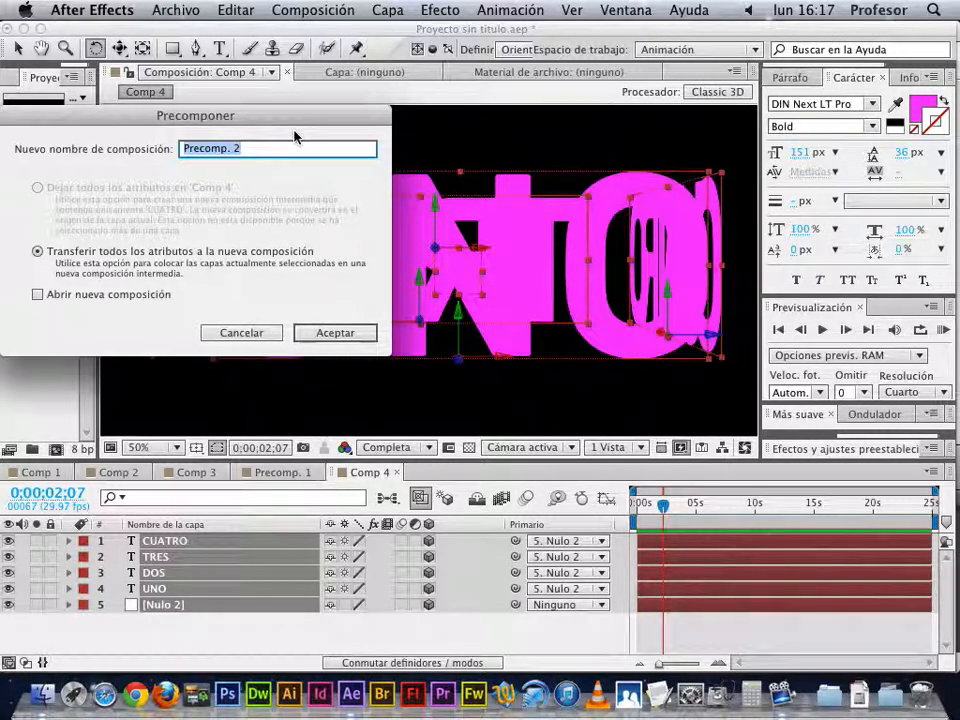
pyautogui.write('CUADR')
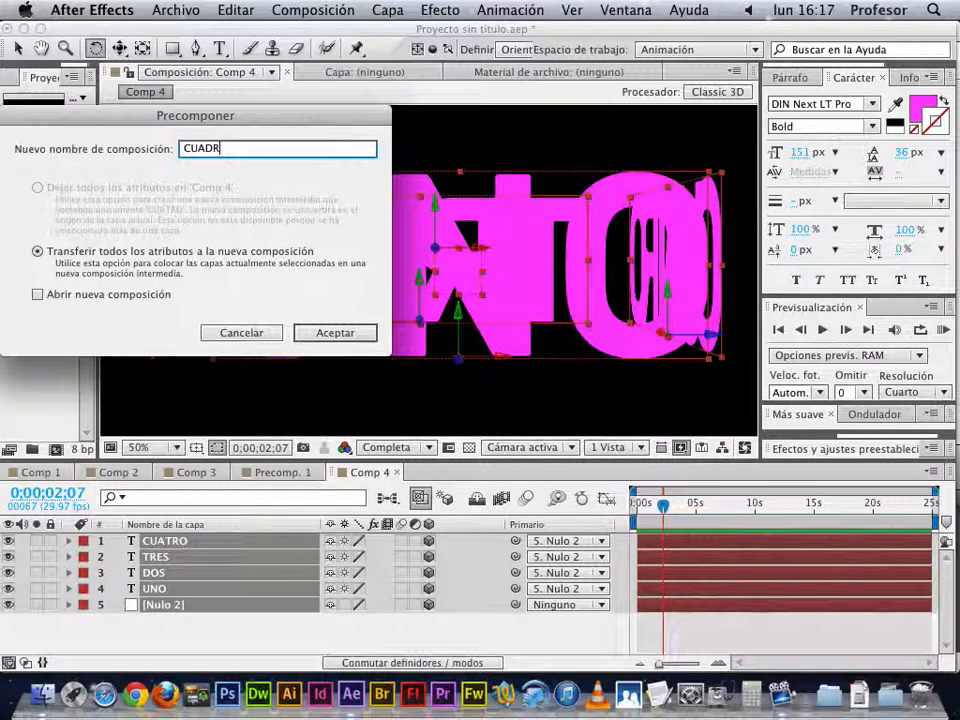
pyautogui.write('ADO LE')
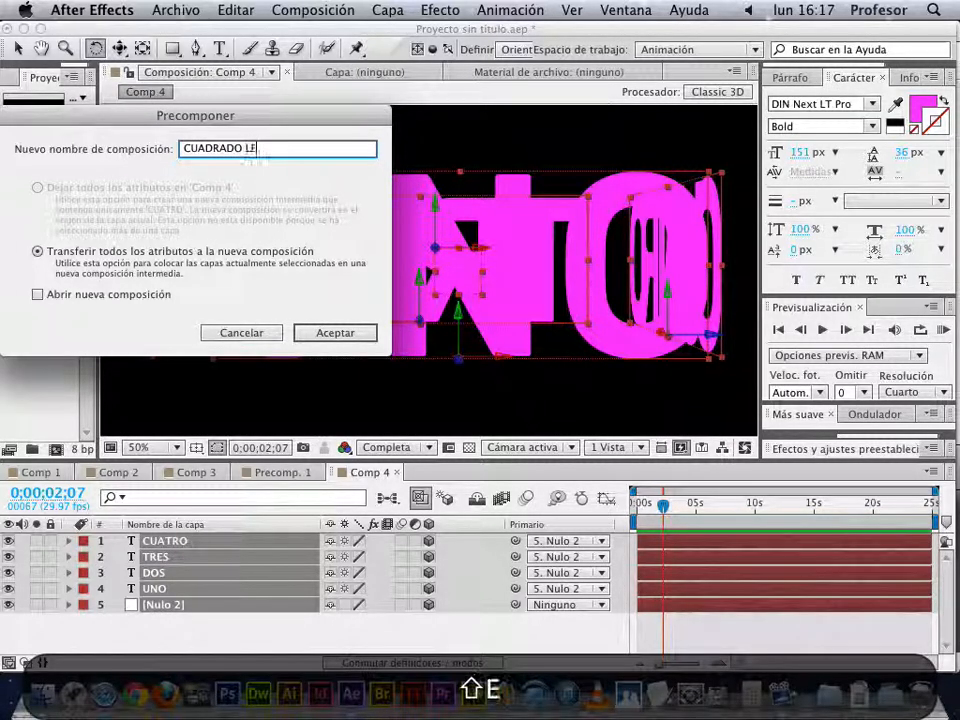
pyautogui.write('TRAS')
pyautogui.press('Return')
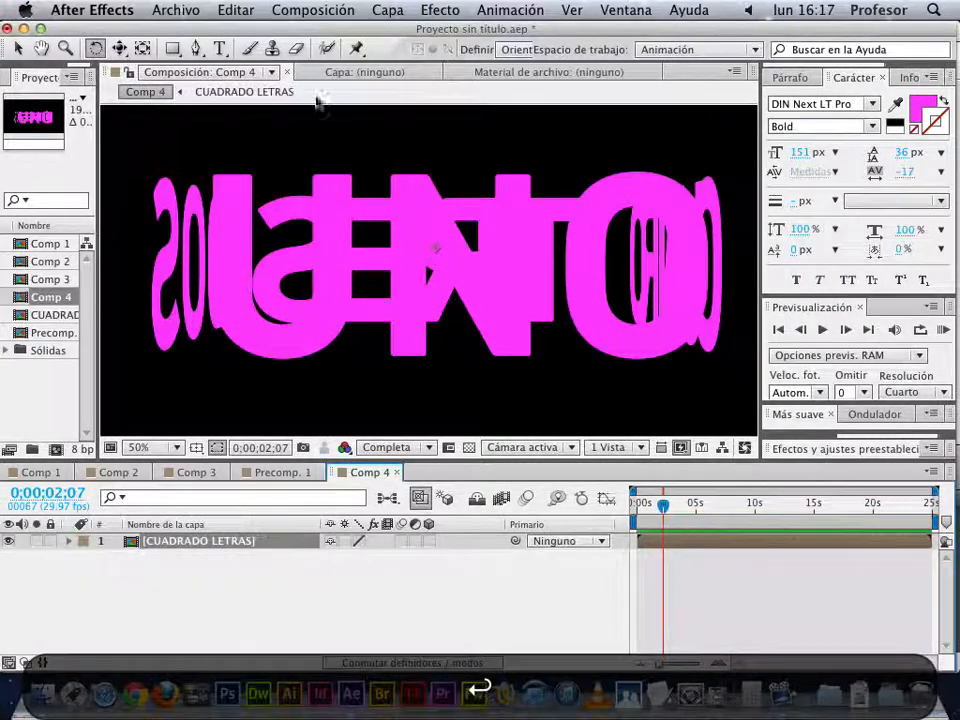
# Return to the start of the timeline and enable collapsed transformations and 3D for the CUADRADO LETRAS layer.
pyautogui.click(229, 587)
pyautogui.click(206, 542)
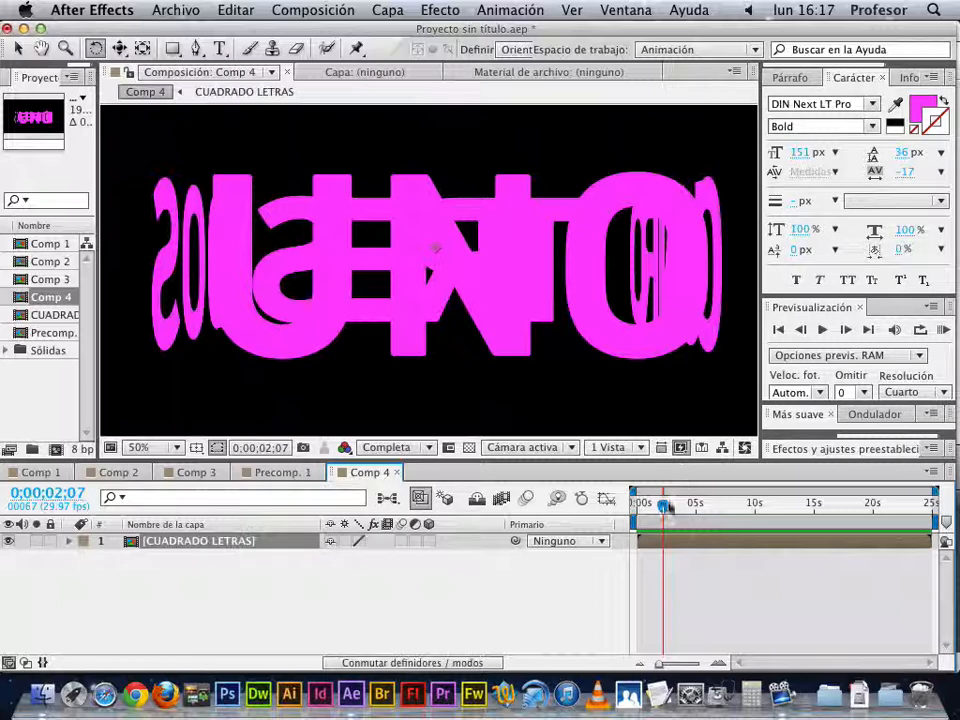
pyautogui.moveTo(668, 507); pyautogui.dragTo(613, 508)
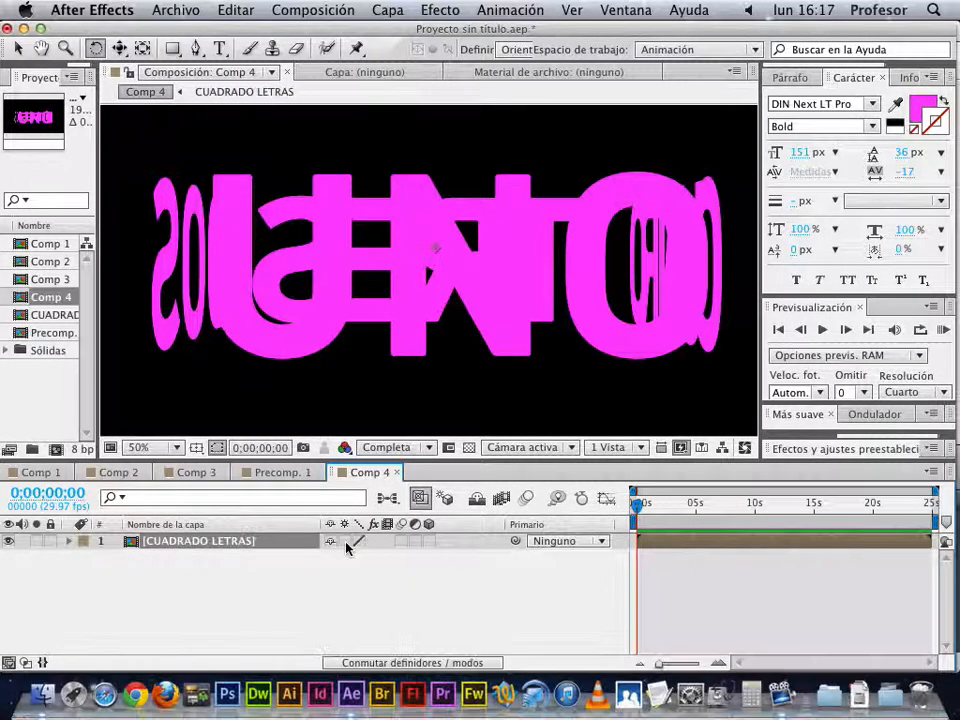
pyautogui.click(344, 542)
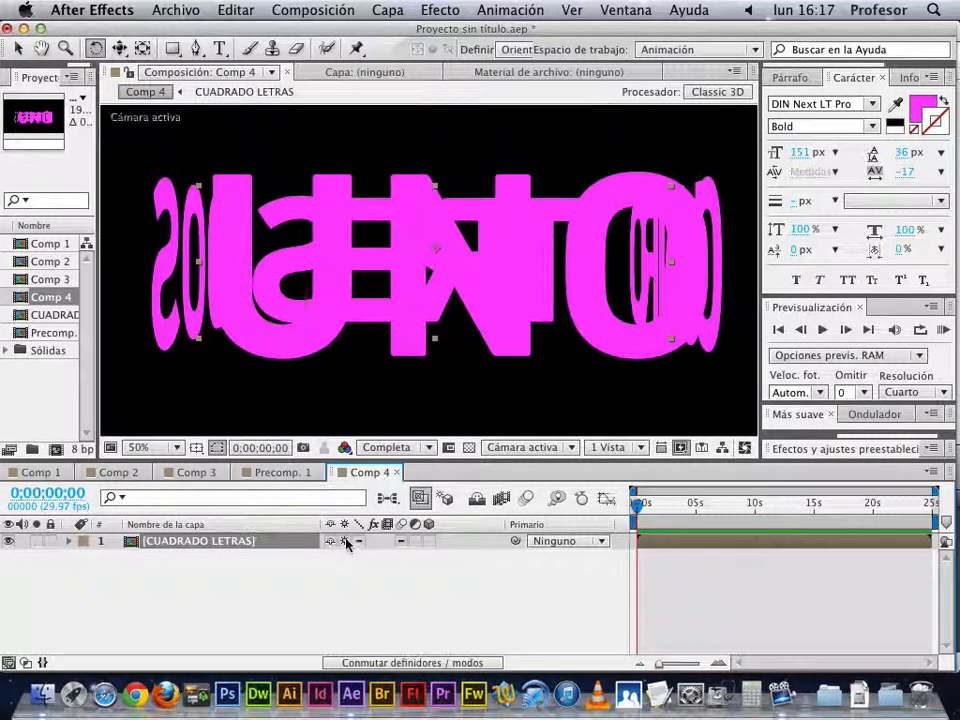
pyautogui.press('alt+super+plus')
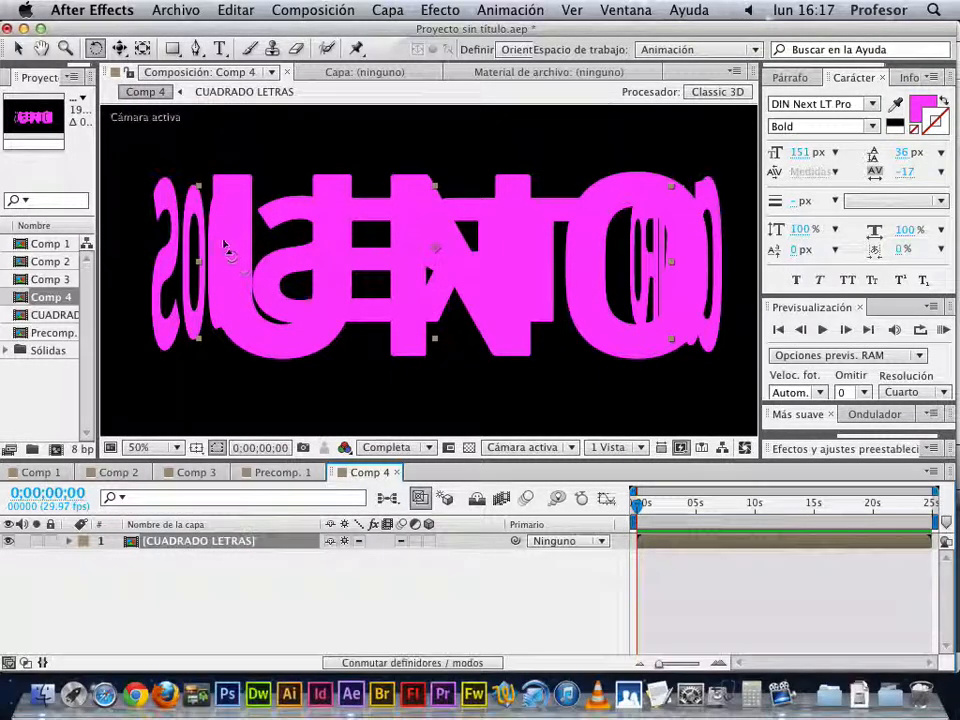
pyautogui.click(429, 542)
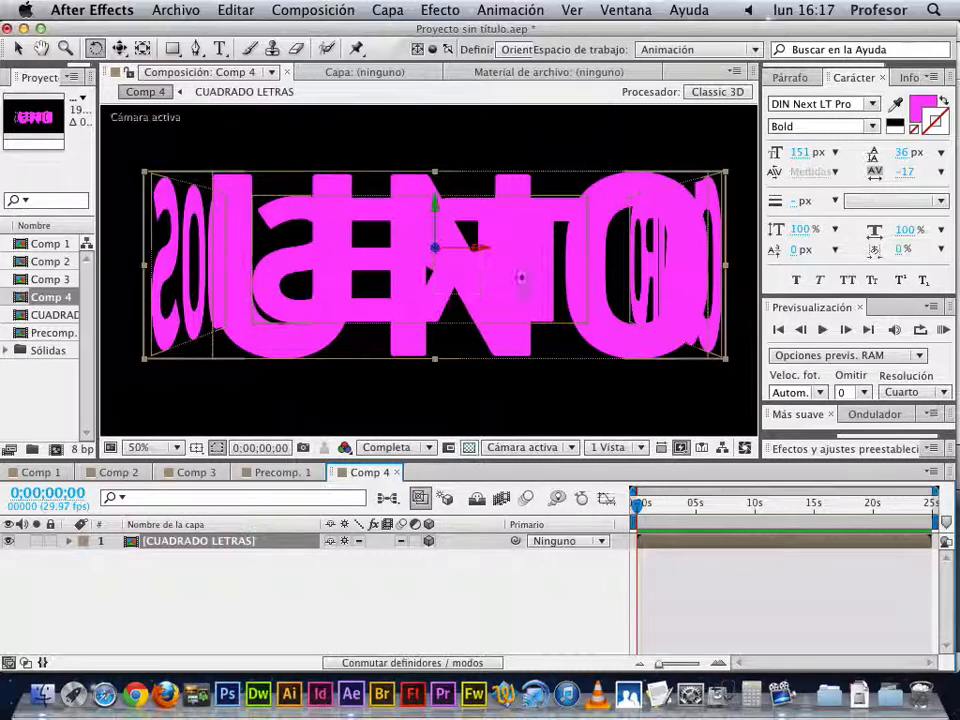
# Try rotating the CUADRADO LETRAS layer freely in 3D and undo the rotation.
pyautogui.moveTo(525, 253); pyautogui.dragTo(439, 364)
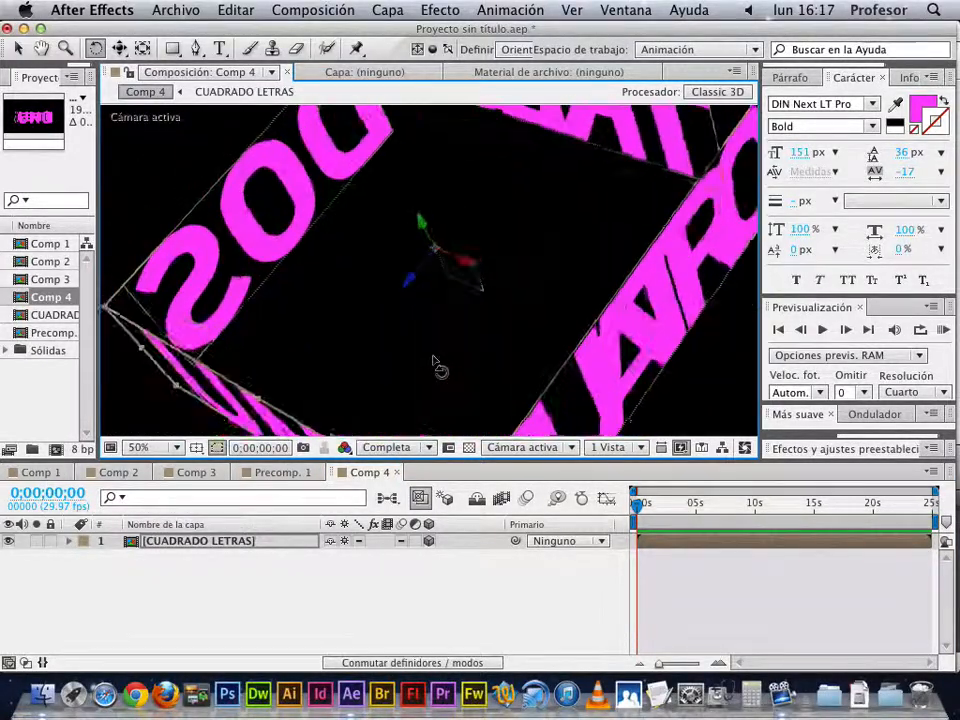
pyautogui.press('super+z')
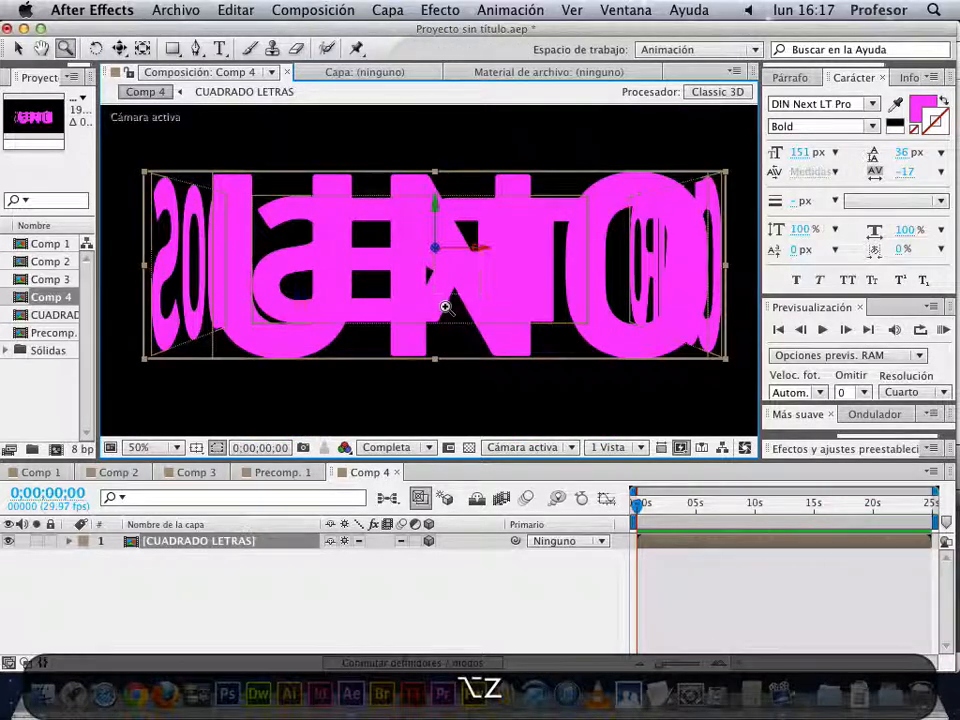
# Duplicate the CUADRADO LETRAS layer twice and stack the three copies vertically in the frame.
pyautogui.keyDown('alt'); pyautogui.click(448, 306); pyautogui.keyUp('alt')
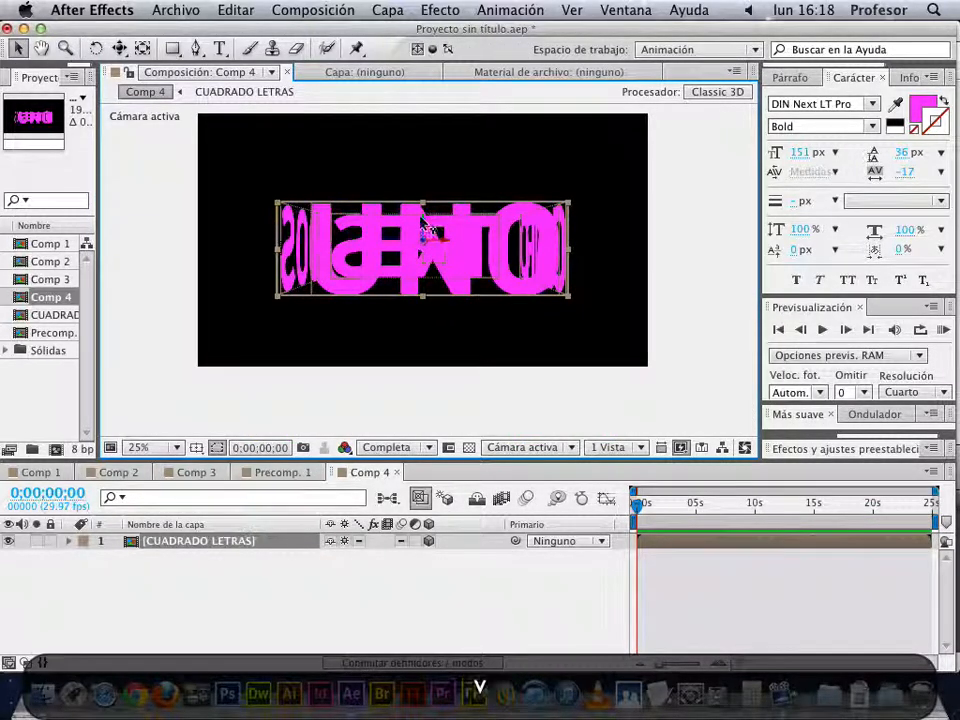
pyautogui.moveTo(438, 231); pyautogui.dragTo(441, 135)
pyautogui.press('super+d')
pyautogui.press('super+d')
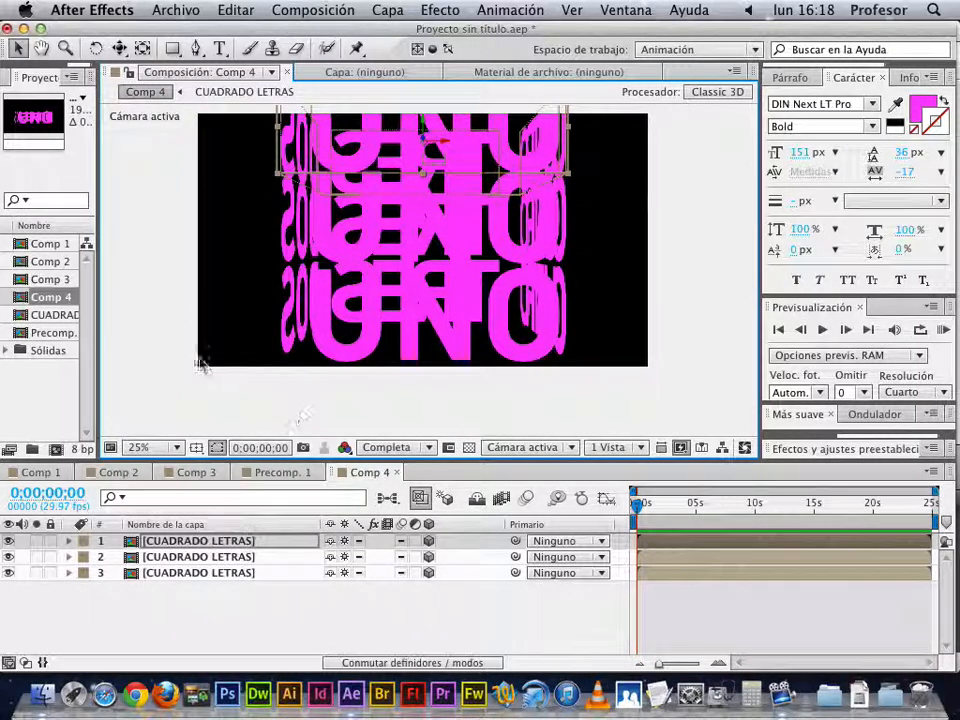
# Add a white Punto light with 191% intensity and no falloff or cast shadows to Comp 4.
pyautogui.rightClick(150, 615)
pyautogui.moveTo(220, 478)
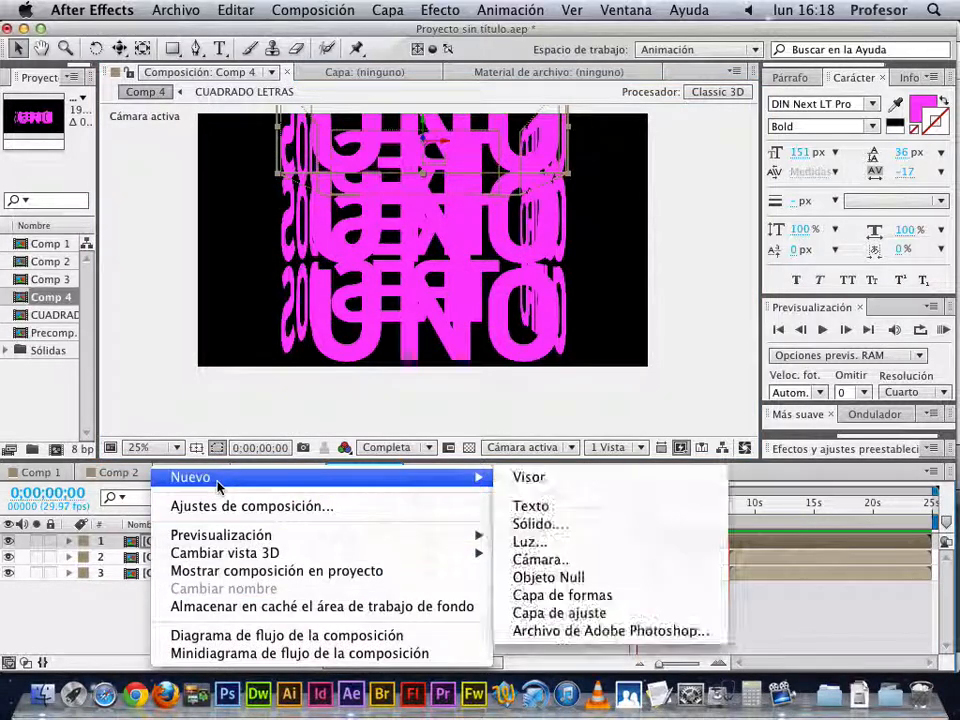
pyautogui.click(620, 545)
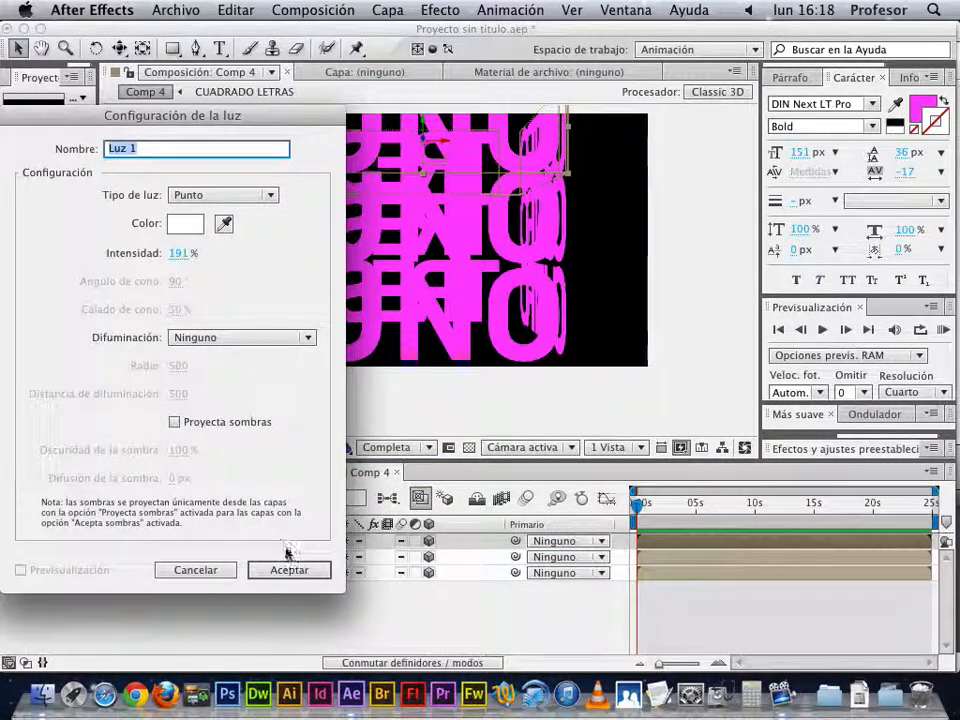
pyautogui.click(283, 570)
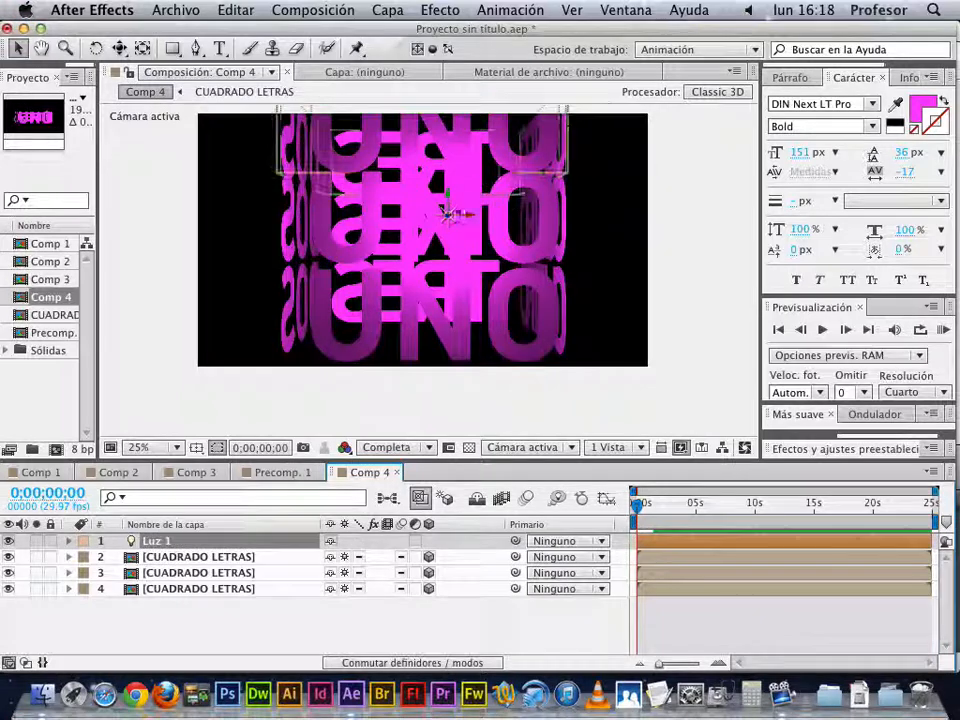
# Move the light forward in front of the UNO words and raise it toward the upper copies.
pyautogui.press('v')
pyautogui.moveTo(450, 212)
pyautogui.mouseDown()
pyautogui.moveTo(620, 91)
pyautogui.moveTo(544, 132)
pyautogui.mouseUp()
pyautogui.moveTo(498, 184); pyautogui.dragTo(591, 111)
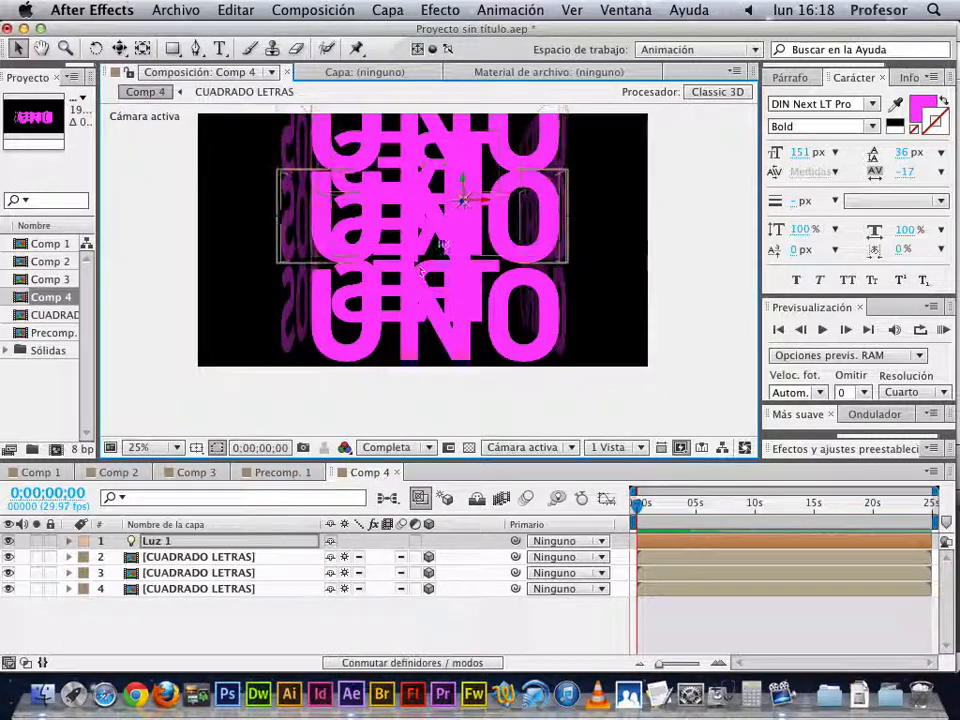
pyautogui.moveTo(473, 88)
pyautogui.mouseDown()
pyautogui.moveTo(472, 40)
pyautogui.moveTo(456, 151)
pyautogui.mouseUp()
# Switch to Vista personalizada 1 and raise the light along its Y axis.
pyautogui.click(535, 447)
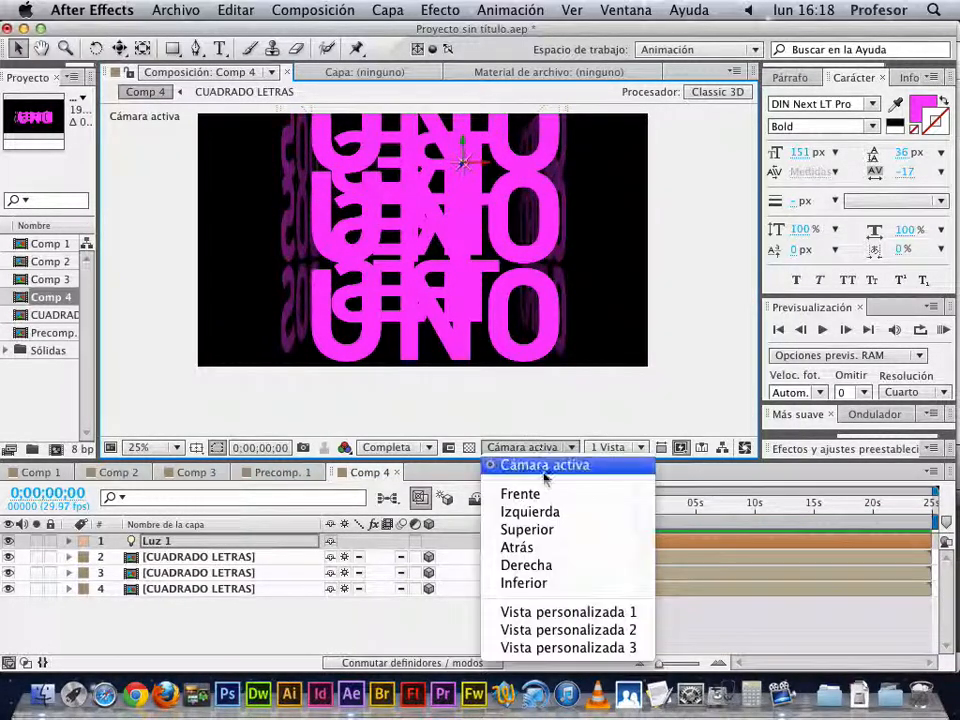
pyautogui.click(552, 613)
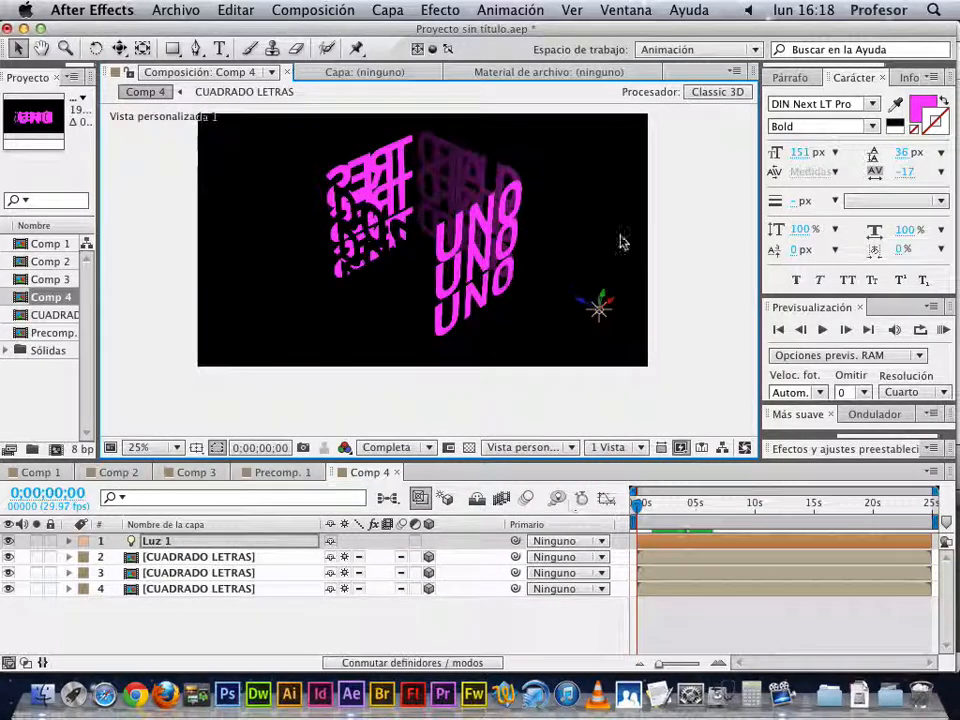
pyautogui.press('v')
pyautogui.moveTo(602, 296); pyautogui.dragTo(614, 219)
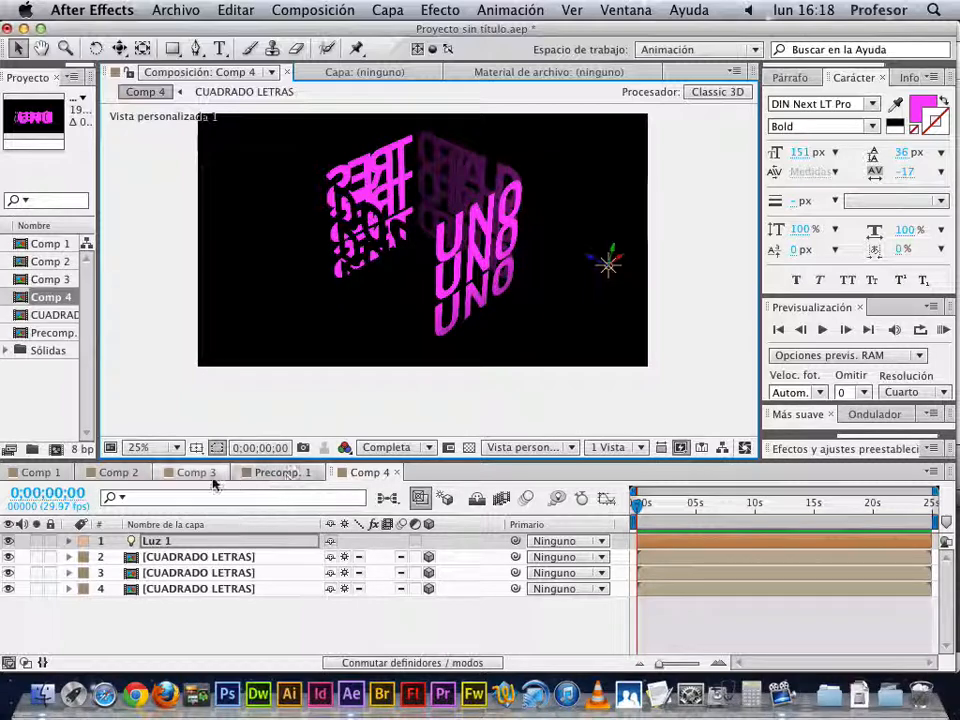
# In the CUADRADO LETRAS precomposition, enable Proyecta sombras for the UNO, DOS, TRES and CUATRO text layers together.
pyautogui.click(203, 558)
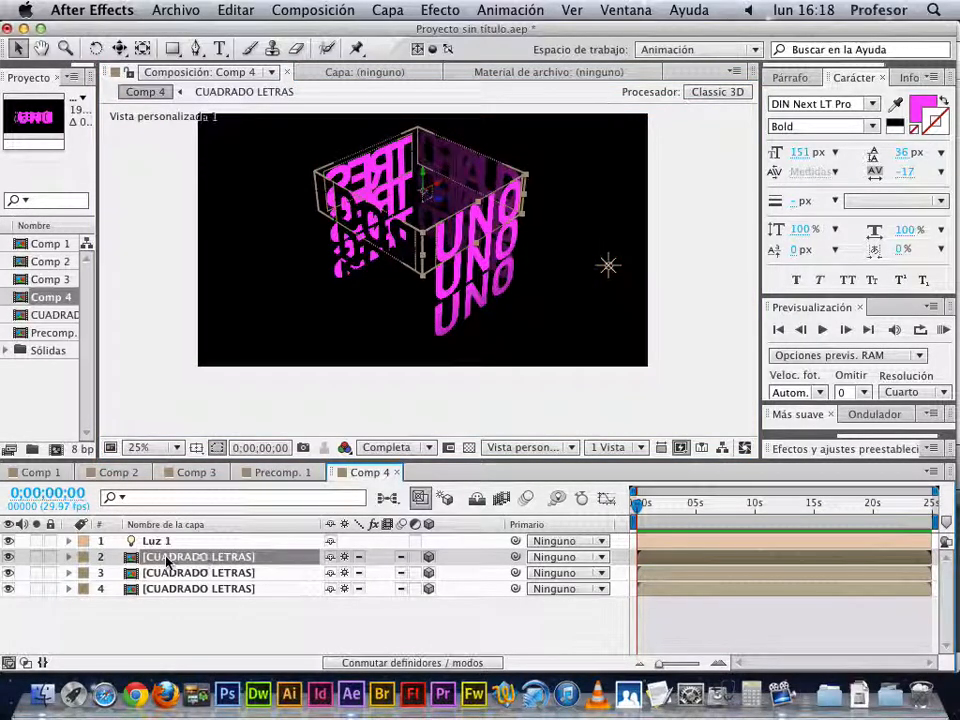
pyautogui.doubleClick(203, 558)
pyautogui.keyDown('shift'); pyautogui.click(158, 588); pyautogui.keyUp('shift')
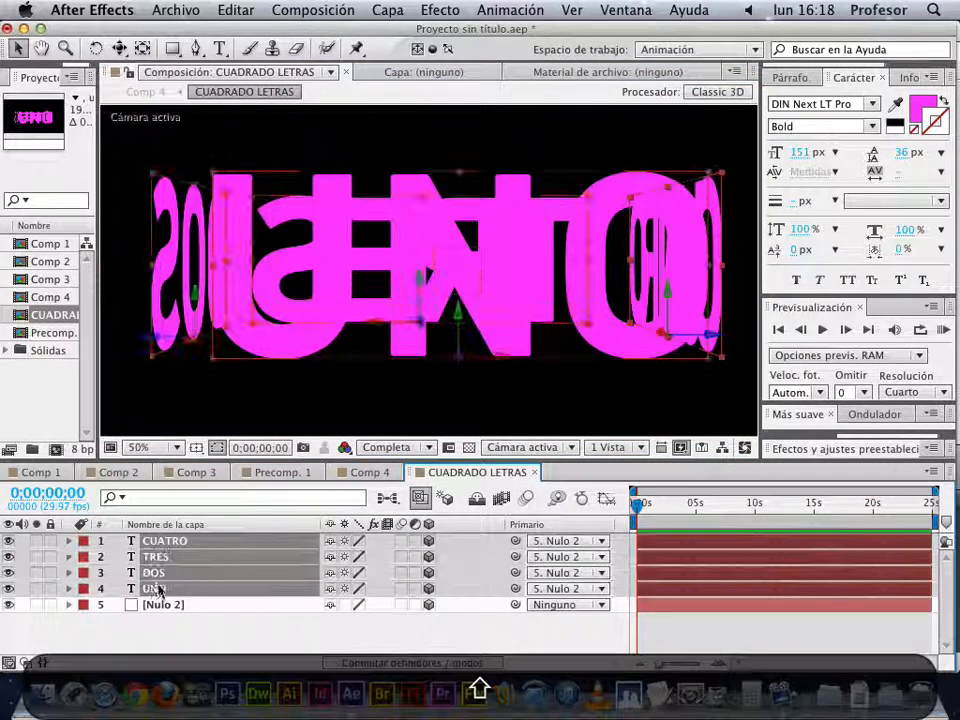
pyautogui.click(68, 588)
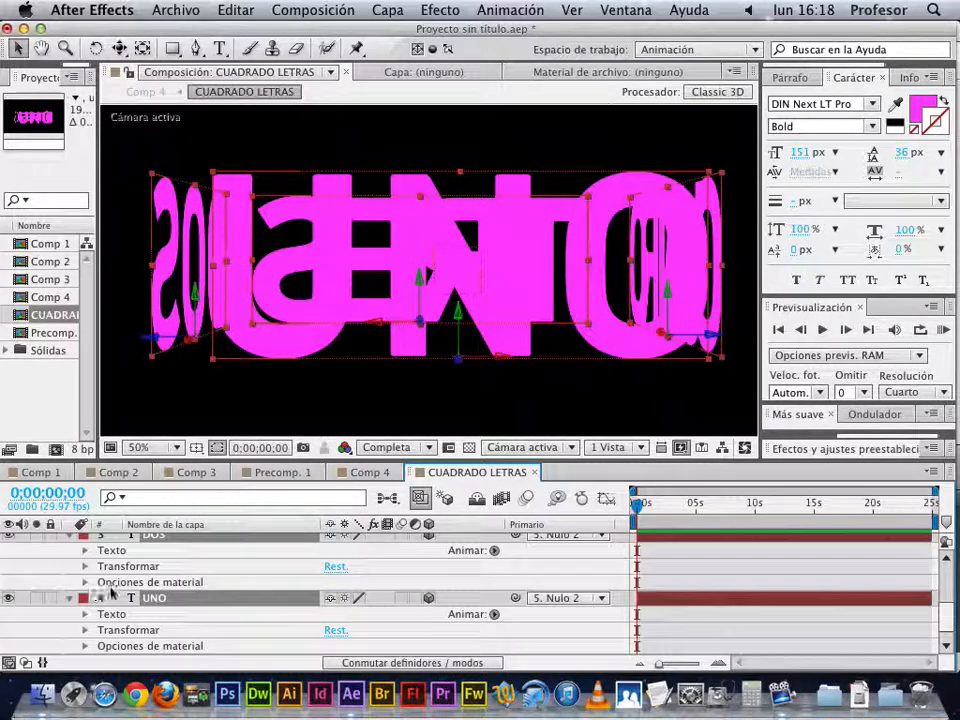
pyautogui.scroll(3, 86, 588)
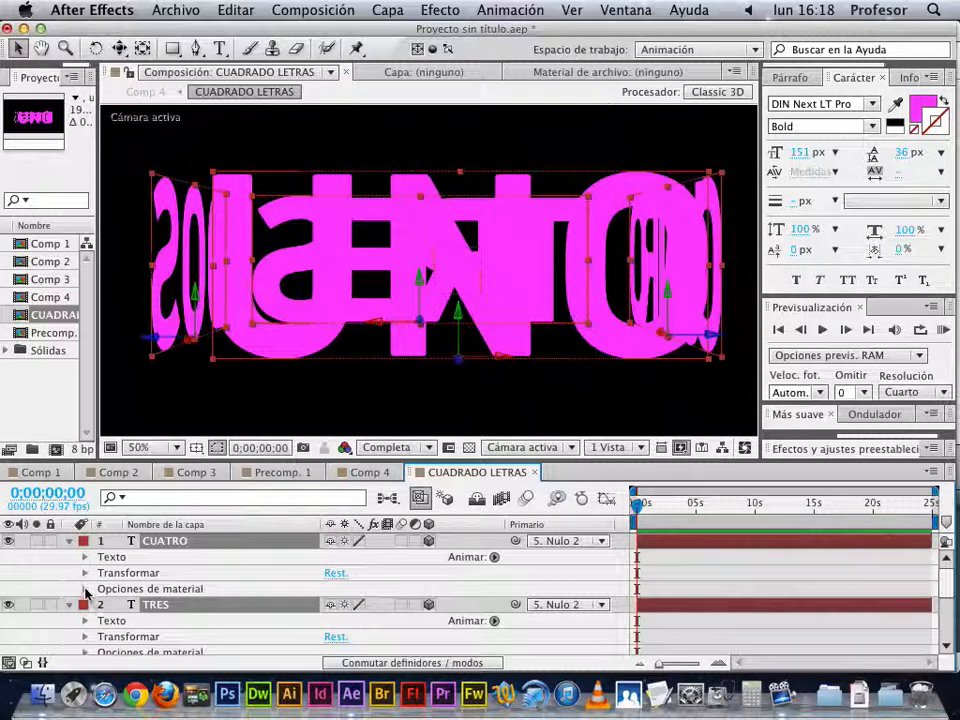
pyautogui.click(85, 589)
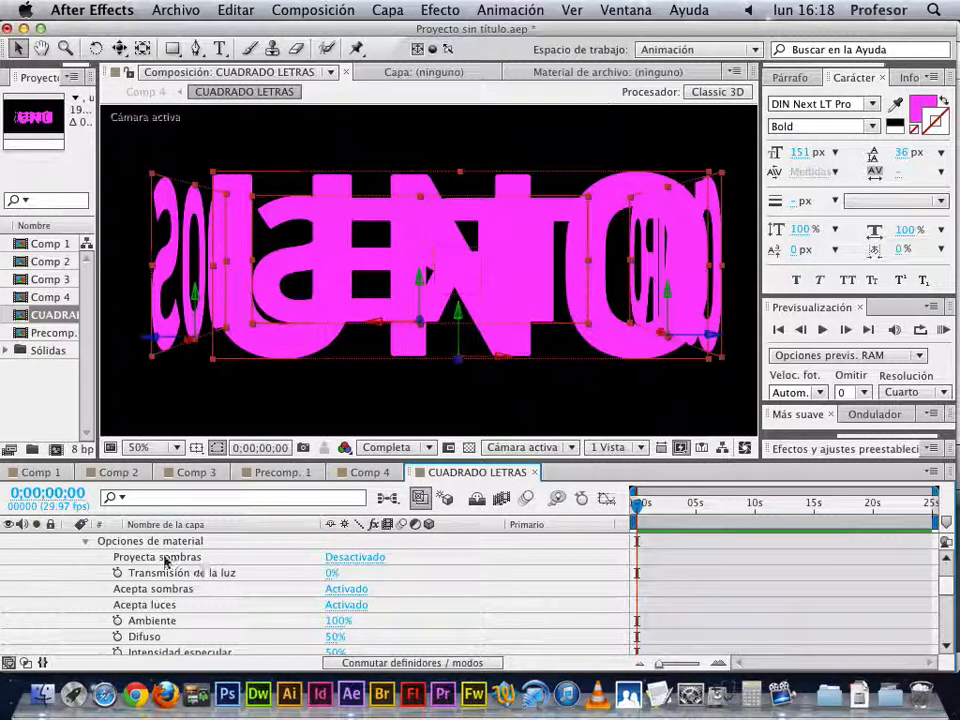
pyautogui.click(358, 562)
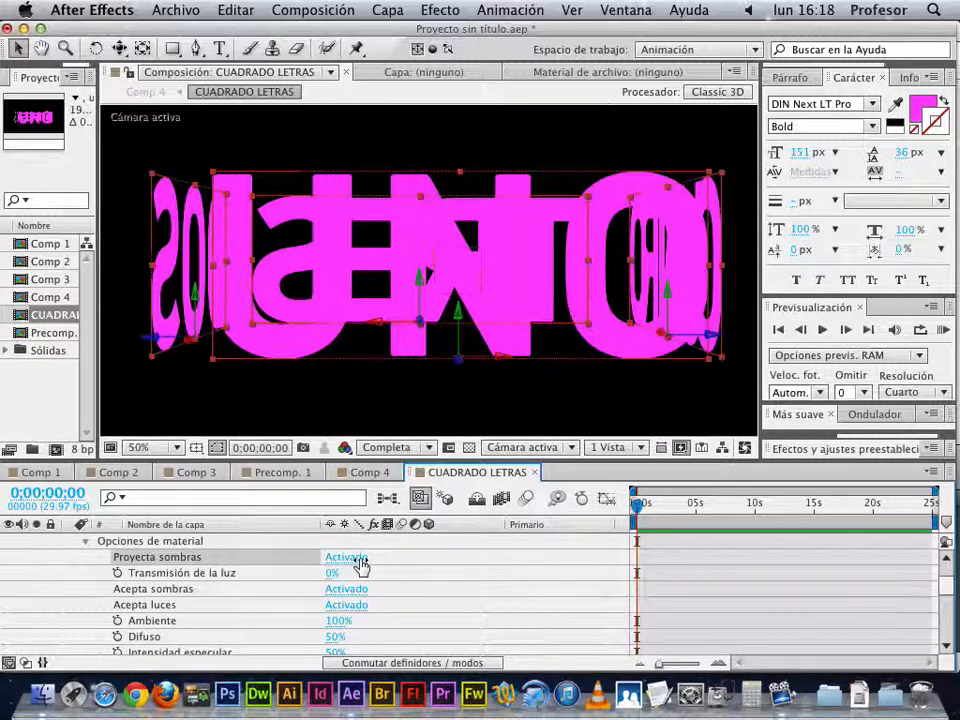
# In Comp 4, turn on Proyecta sombras for Luz 1 and set its shadow diffusion to 38 pixels.
pyautogui.click(370, 472)
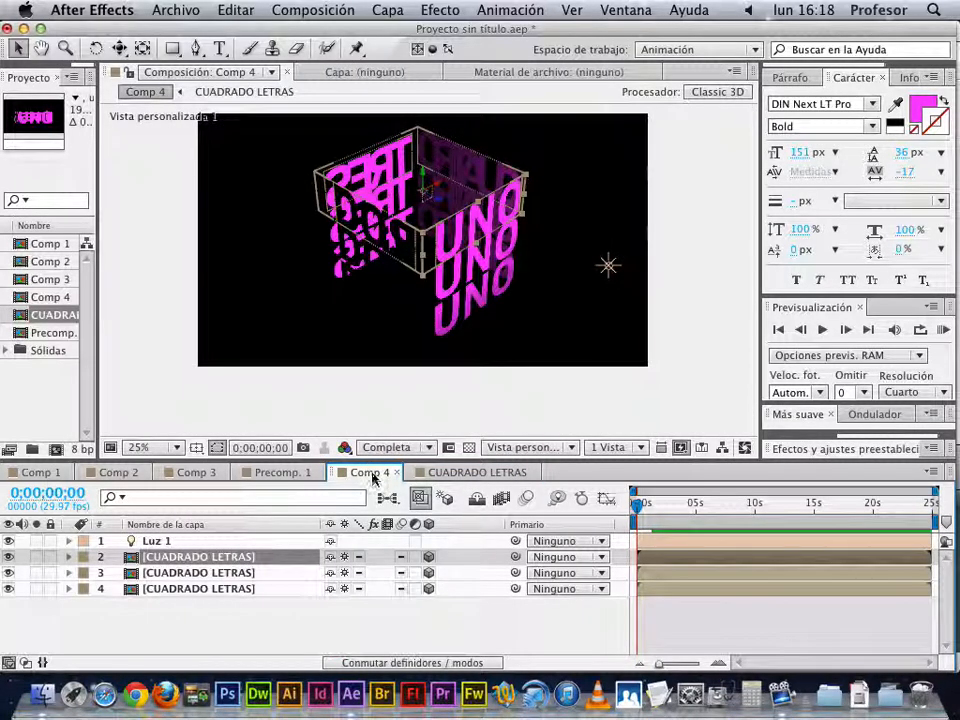
pyautogui.click(68, 541)
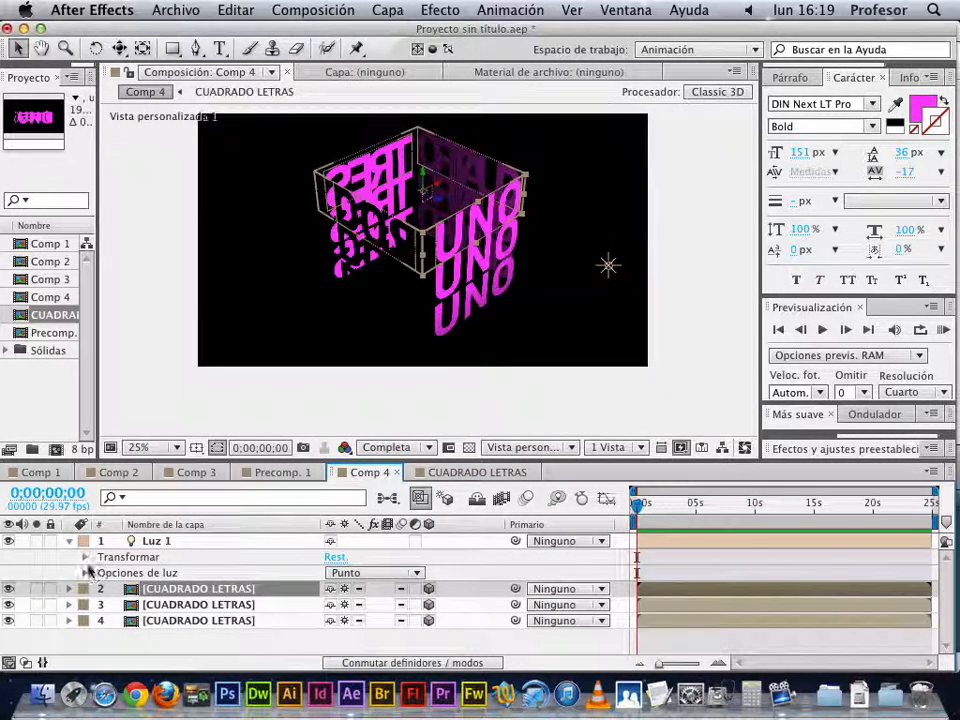
pyautogui.click(85, 557)
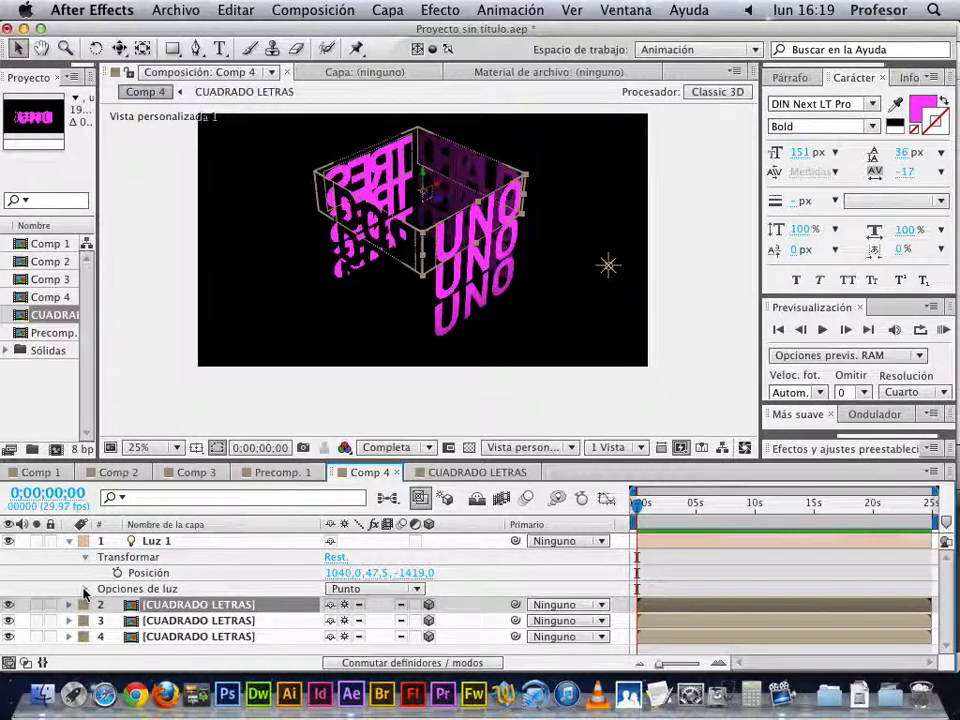
pyautogui.click(86, 589)
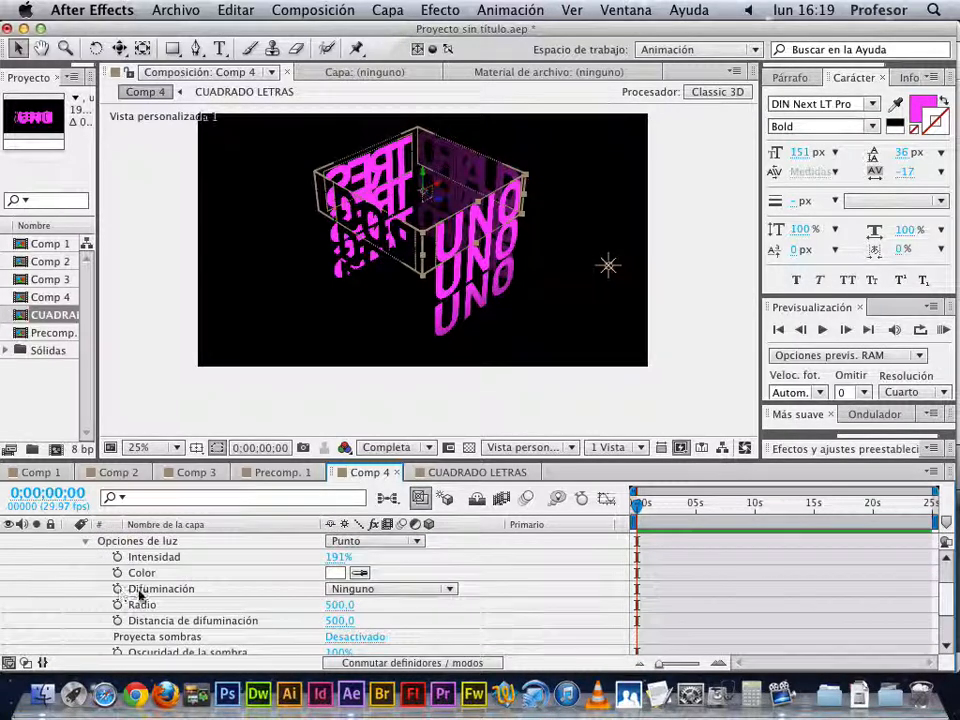
pyautogui.click(344, 638)
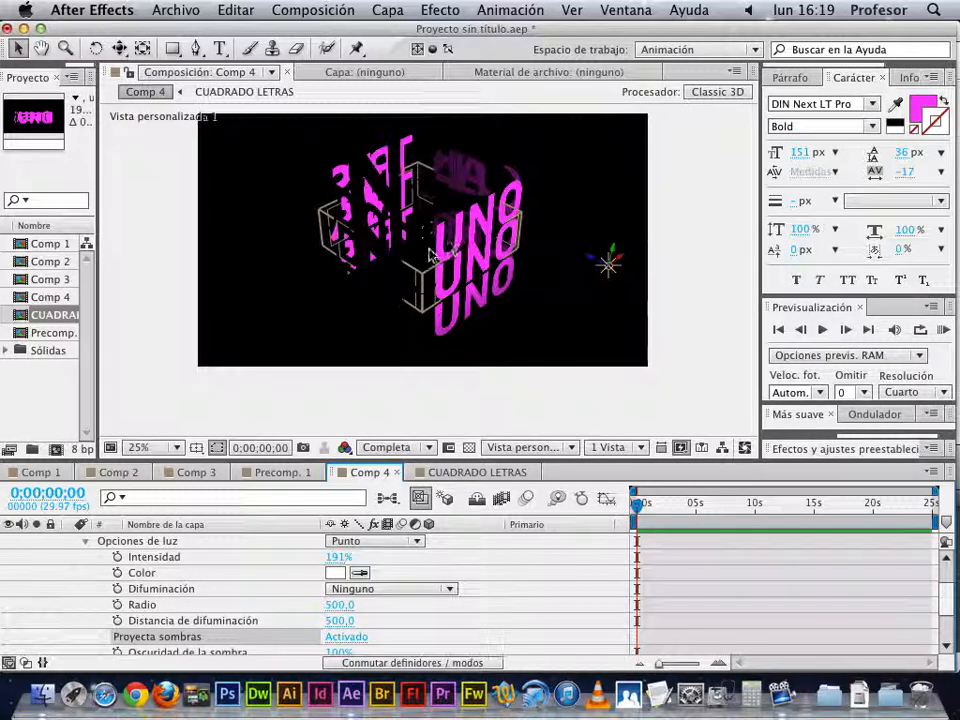
pyautogui.scroll(-2, 300, 628)
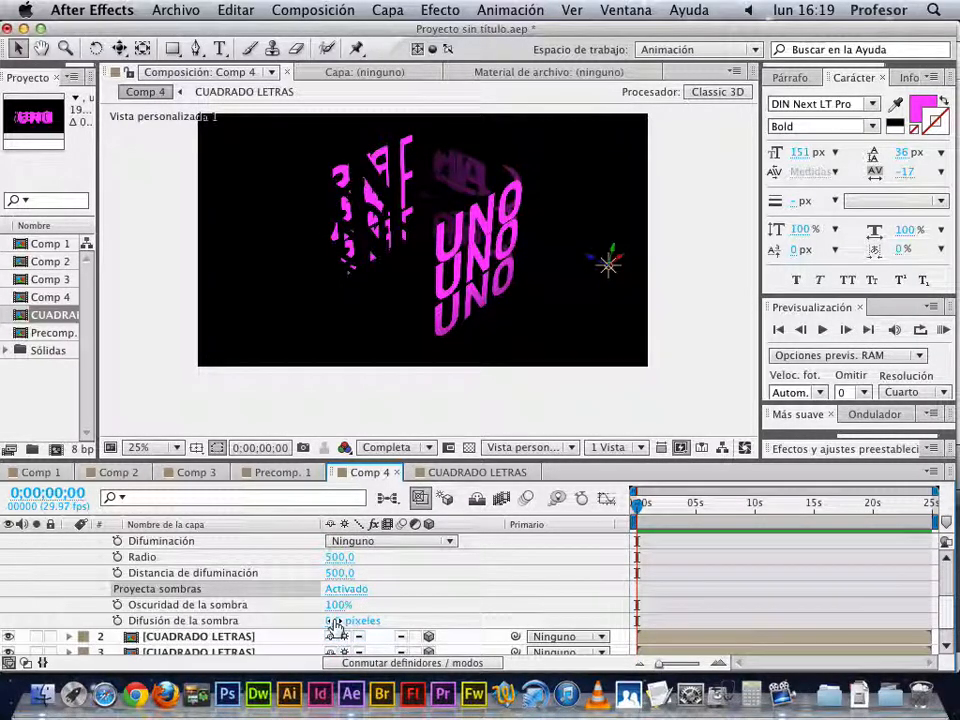
pyautogui.moveTo(336, 627); pyautogui.dragTo(368, 620)
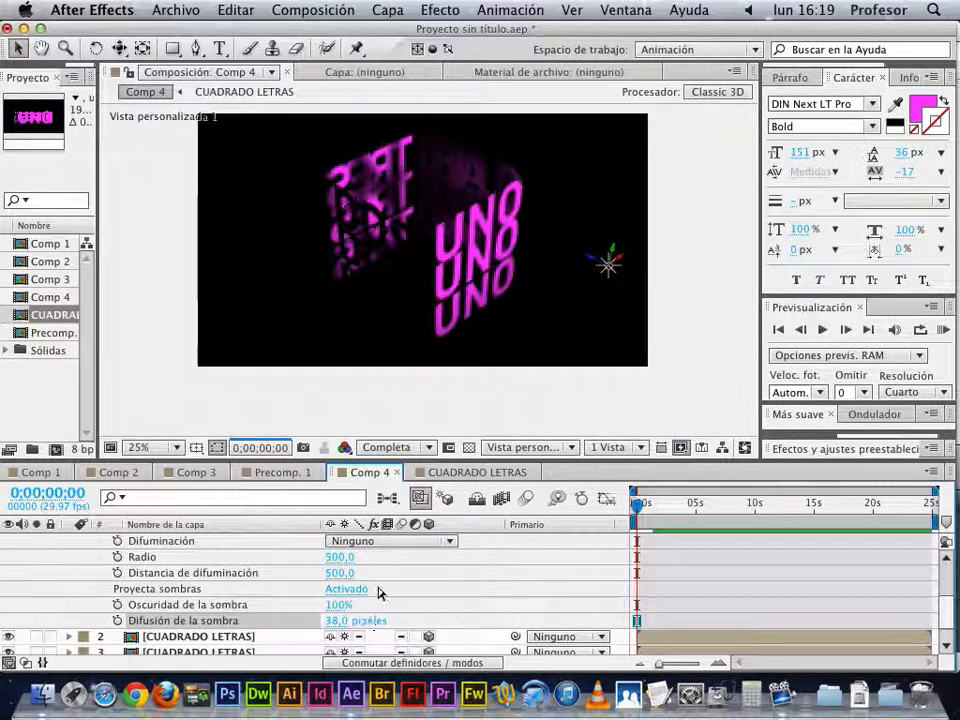
# Switch Comp 4 to the Cámara activa view and add a new camera layer.
pyautogui.click(521, 448)
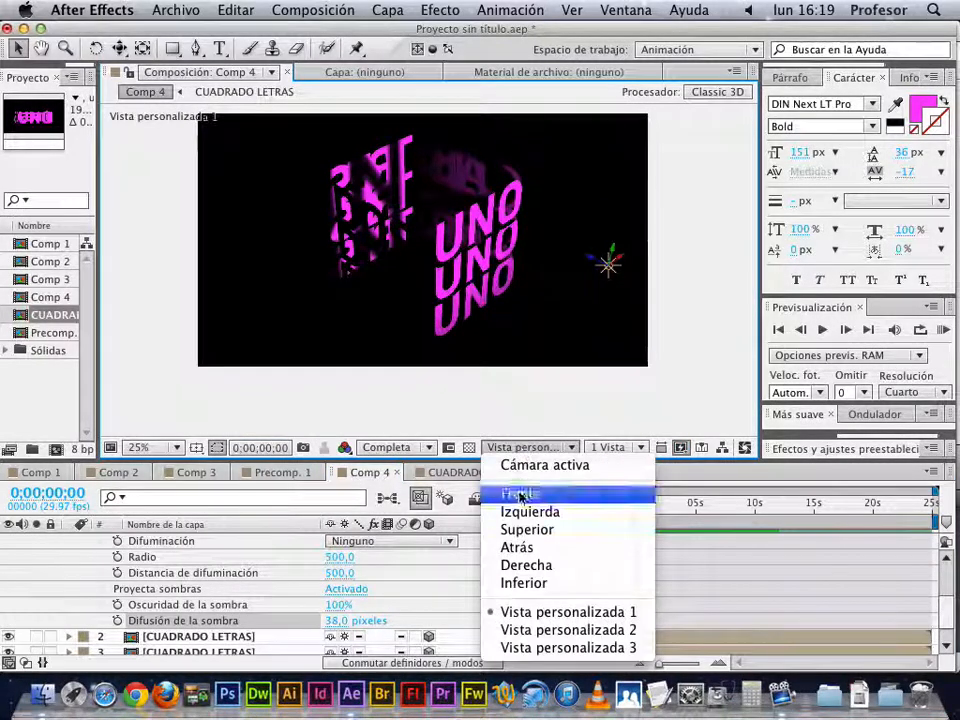
pyautogui.click(524, 467)
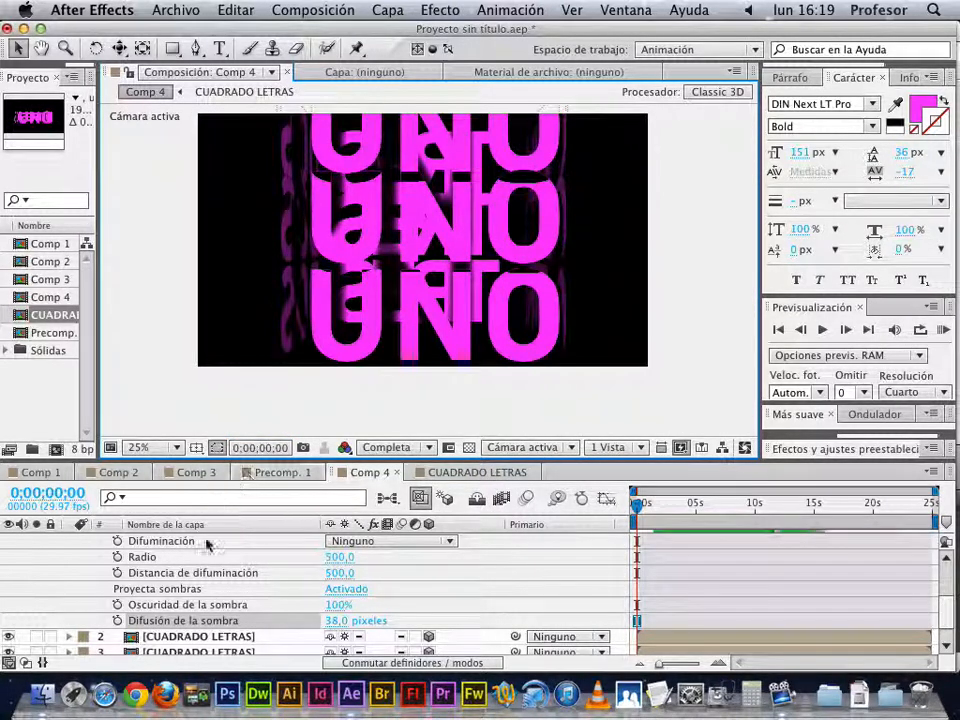
pyautogui.rightClick(88, 557)
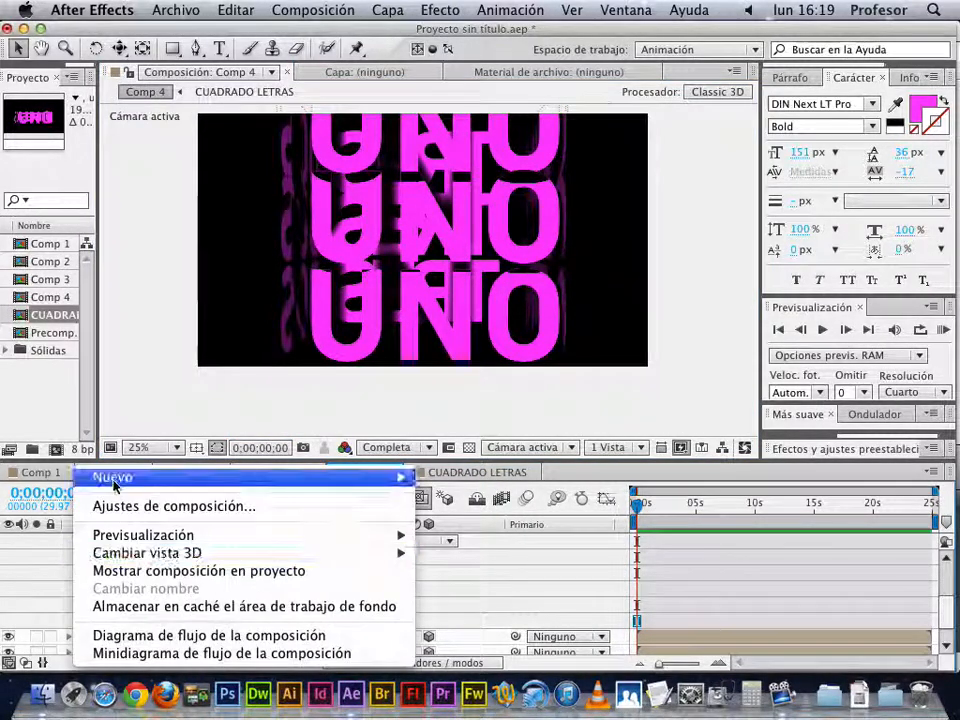
pyautogui.moveTo(291, 480)
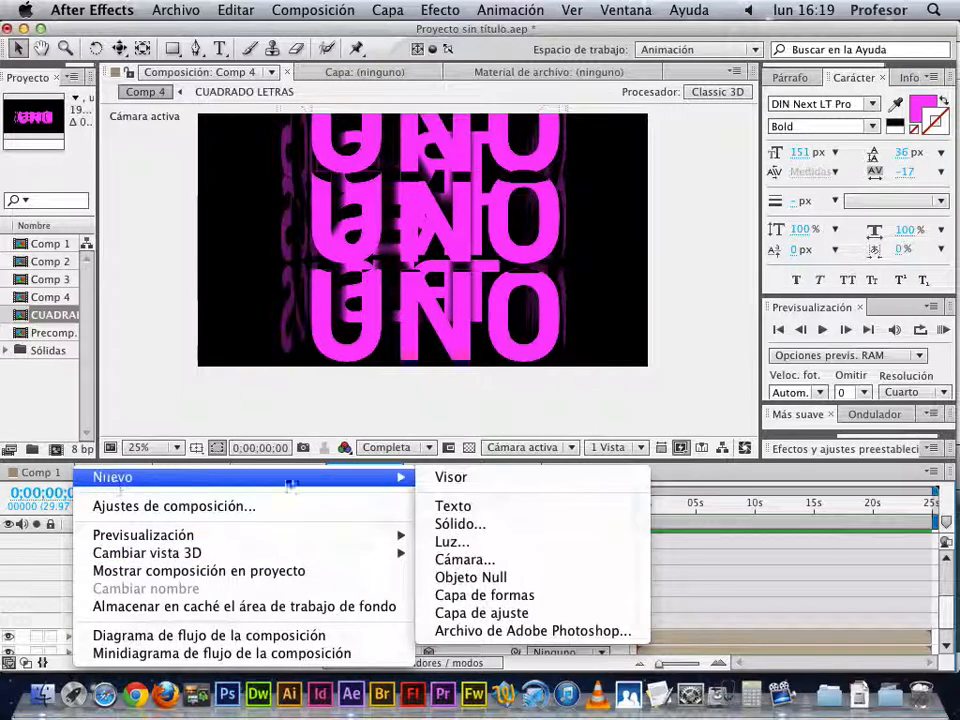
pyautogui.click(483, 561)
pyautogui.click(632, 552)
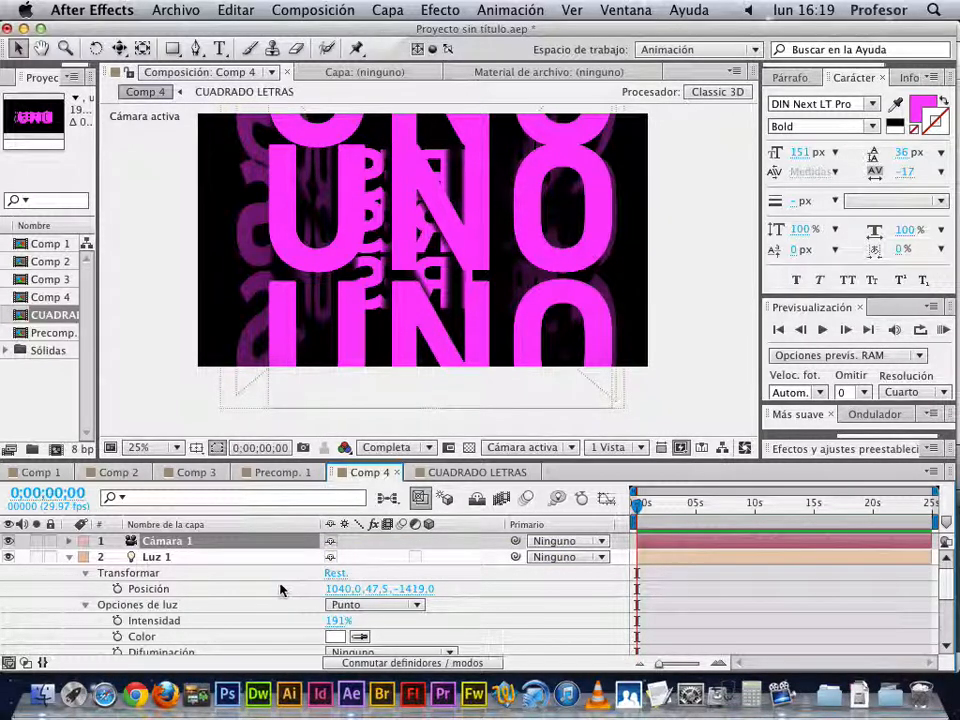
# Animate Rotación Y of the uppermost CUADRADO LETRAS layer in the timeline from 0 at the start to one full turn at 10 seconds.
pyautogui.scroll(-5, 275, 592)
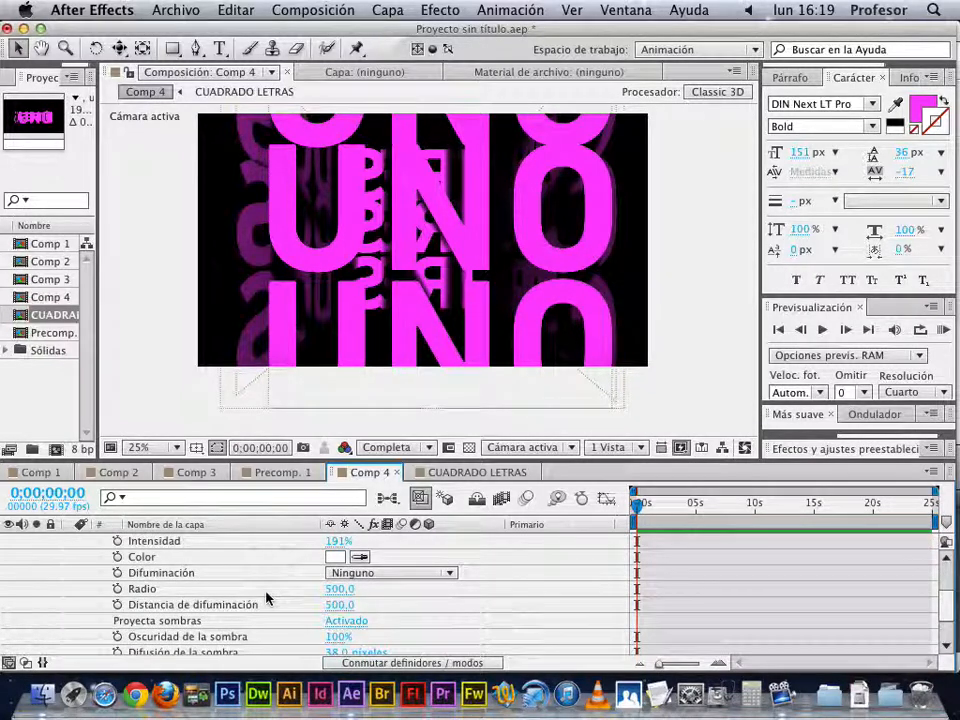
pyautogui.scroll(-2, 266, 598)
pyautogui.scroll(6, 268, 596)
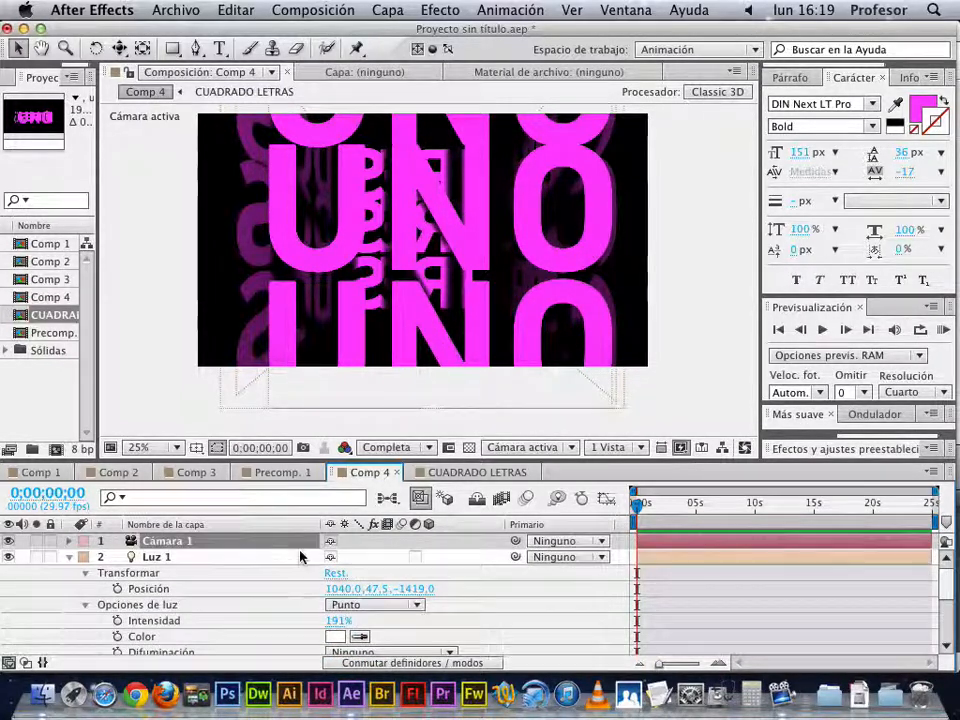
pyautogui.click(69, 557)
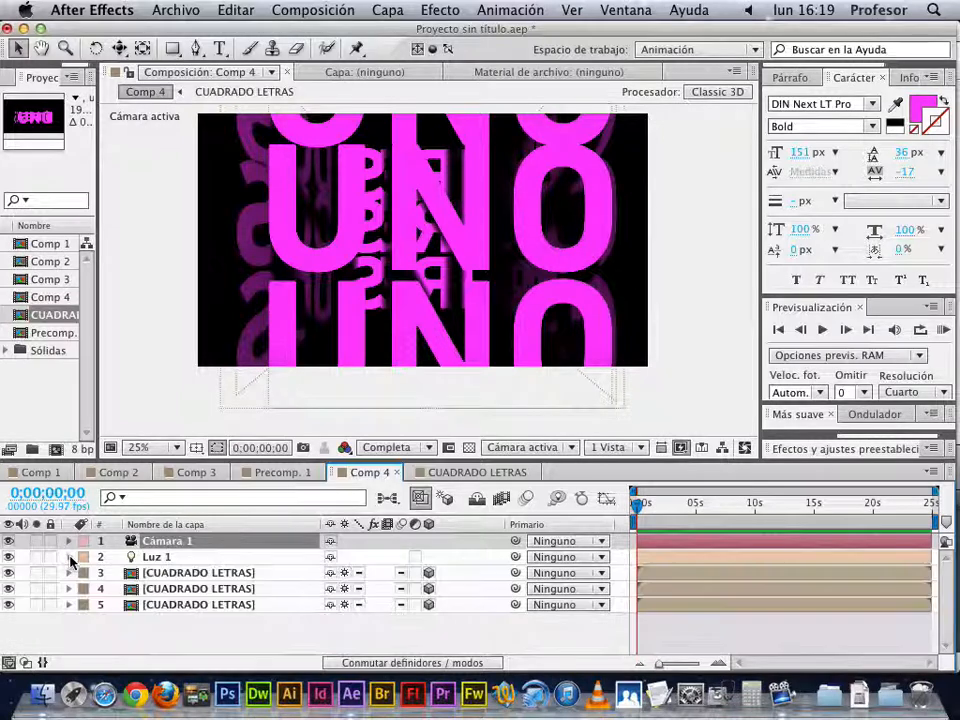
pyautogui.click(662, 576)
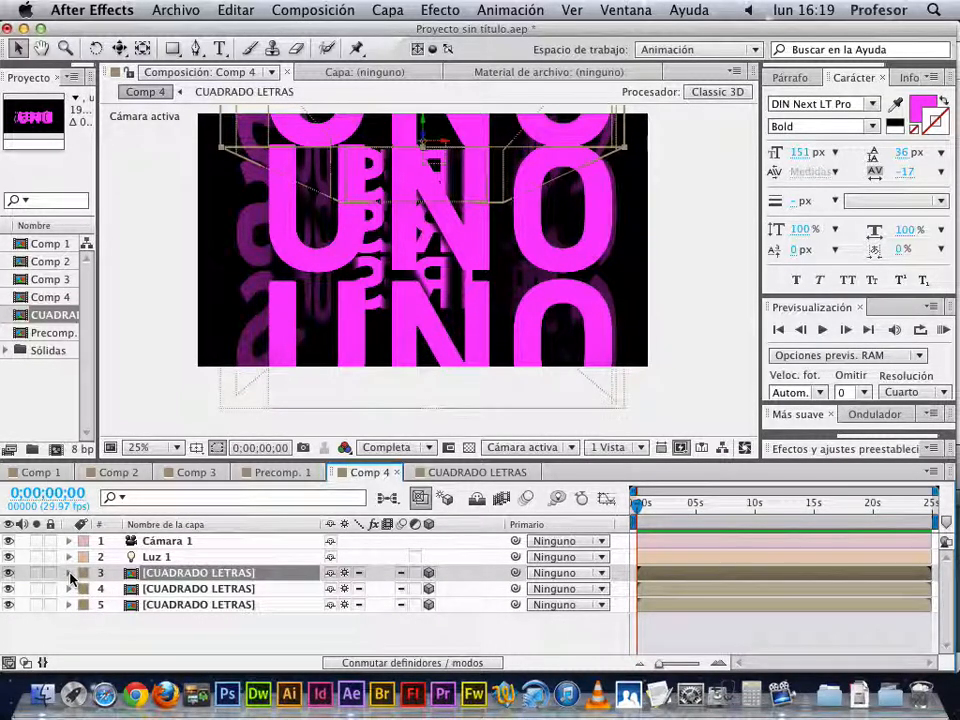
pyautogui.press('r')
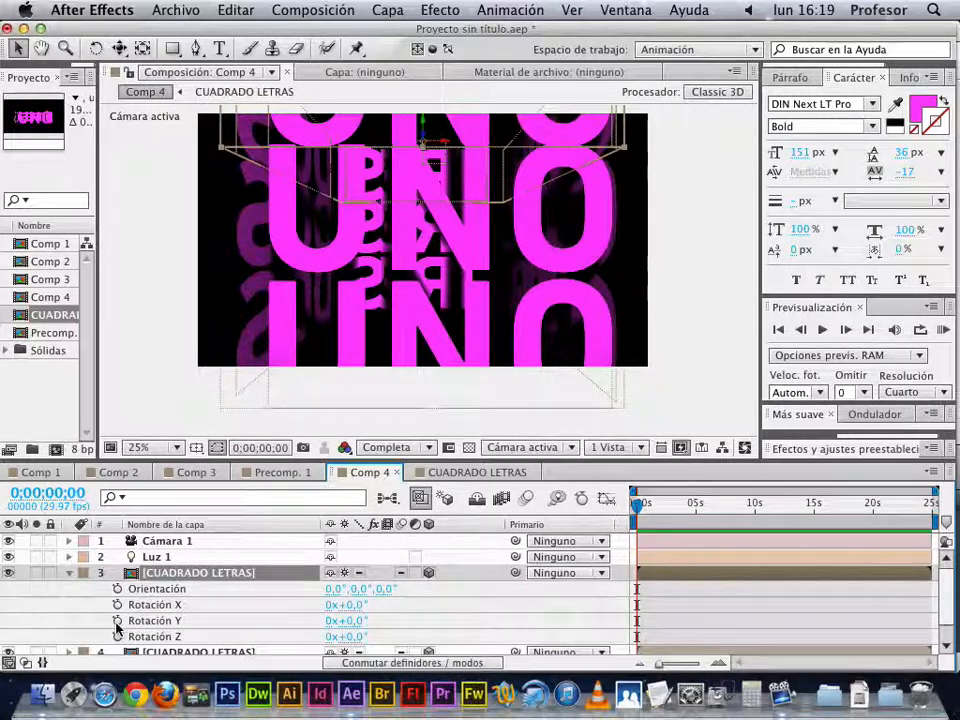
pyautogui.click(117, 620)
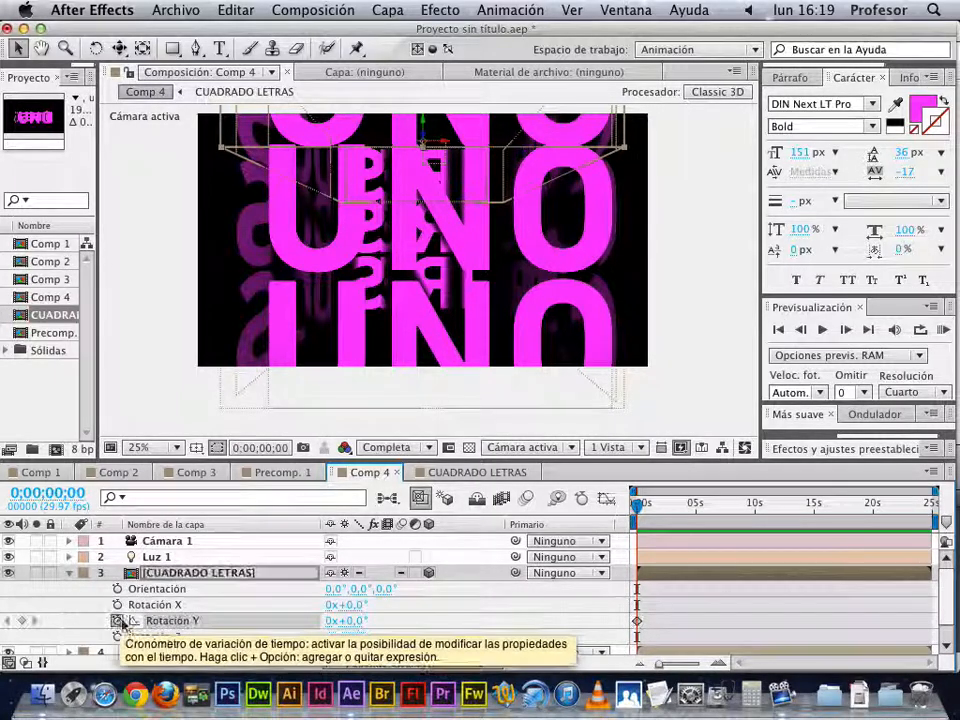
pyautogui.click(755, 505)
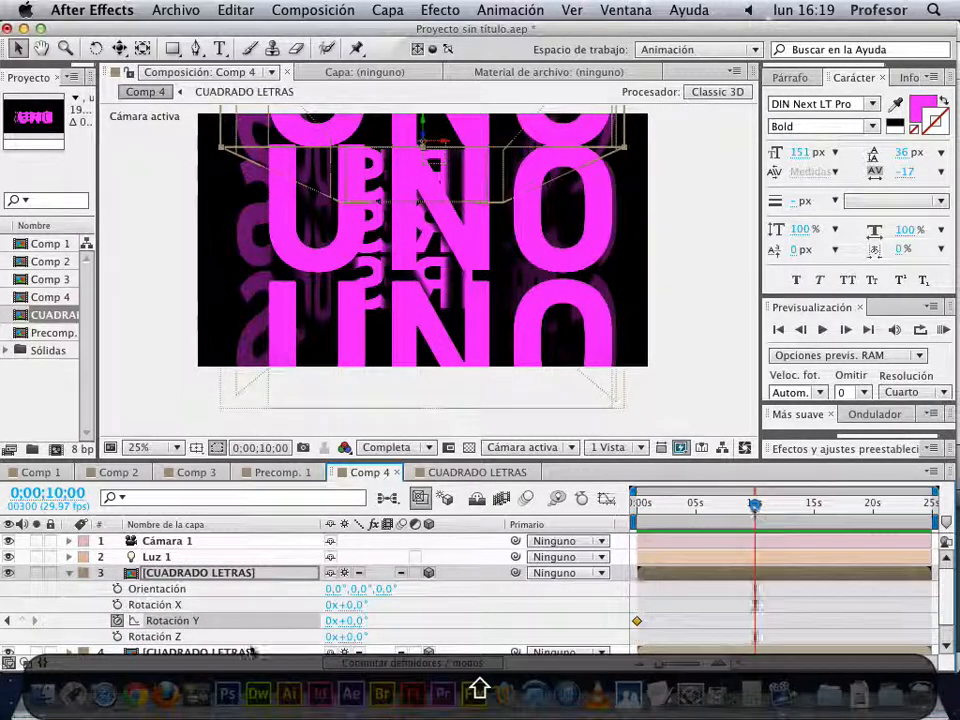
pyautogui.click(331, 620)
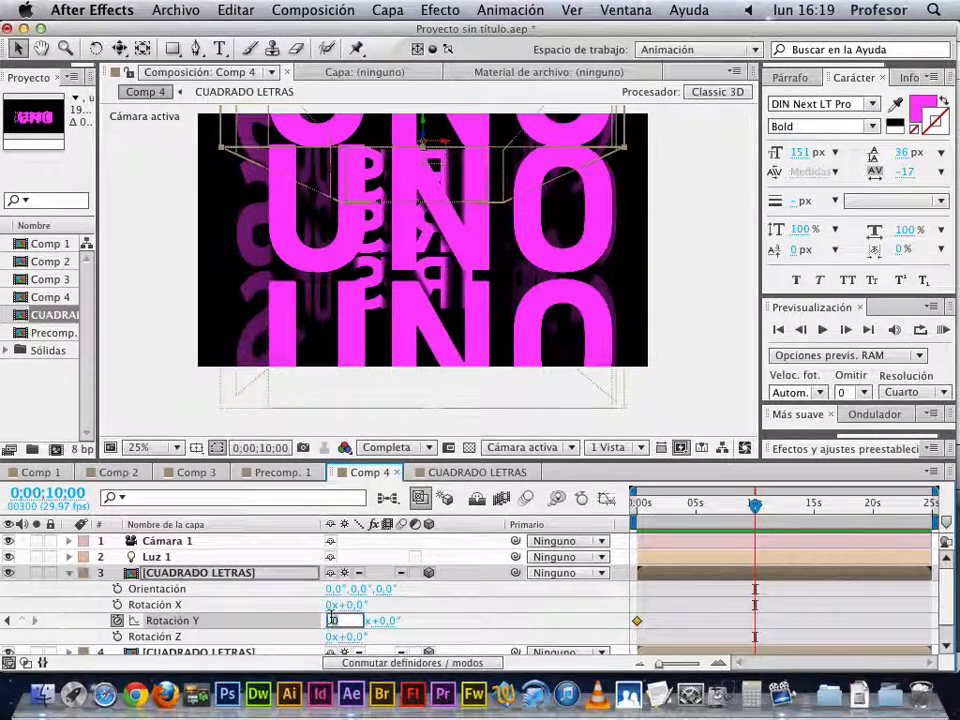
pyautogui.write('1')
pyautogui.press('Return')
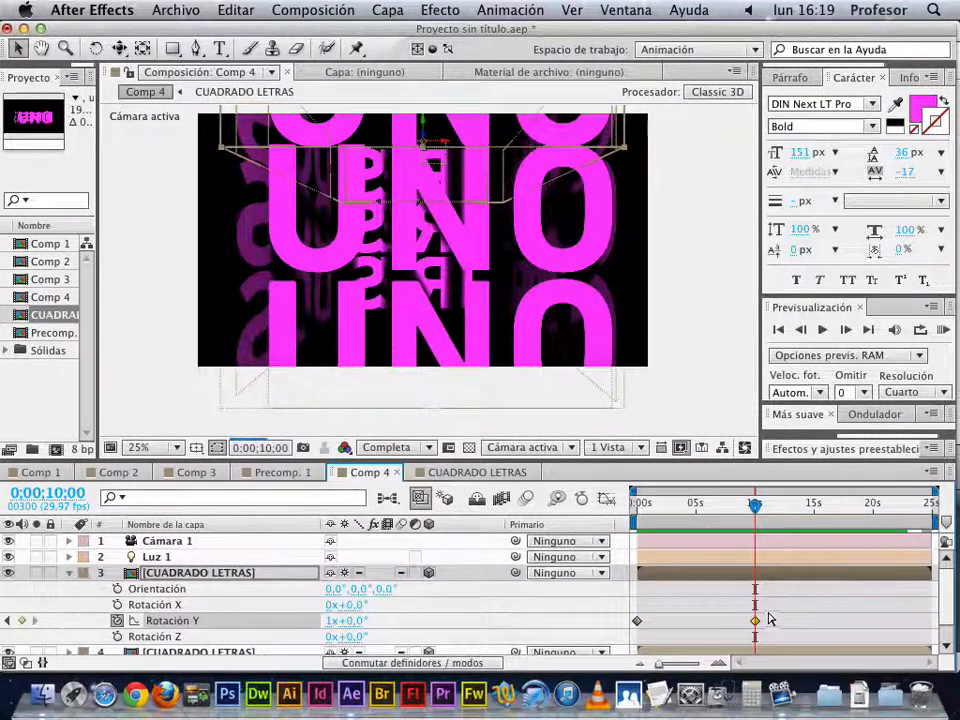
# Copy both Rotación Y keyframes to the other two CUADRADO LETRAS layers, starting at time 0, and reveal layer 4's keyframes.
pyautogui.moveTo(768, 613); pyautogui.dragTo(622, 627)
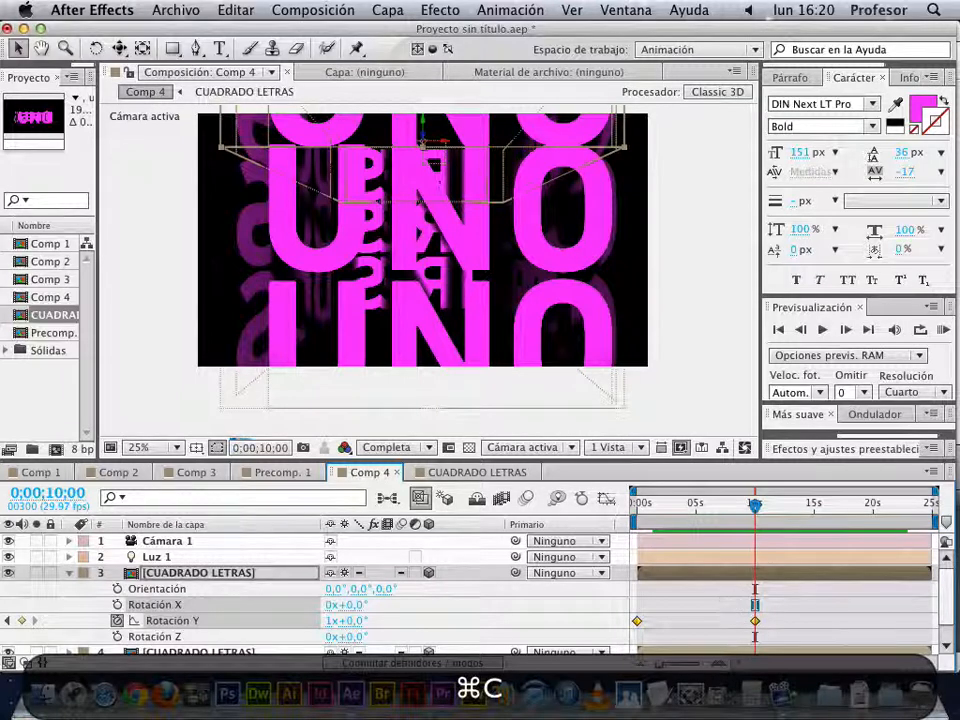
pyautogui.moveTo(947, 604); pyautogui.dragTo(948, 626)
pyautogui.click(686, 648)
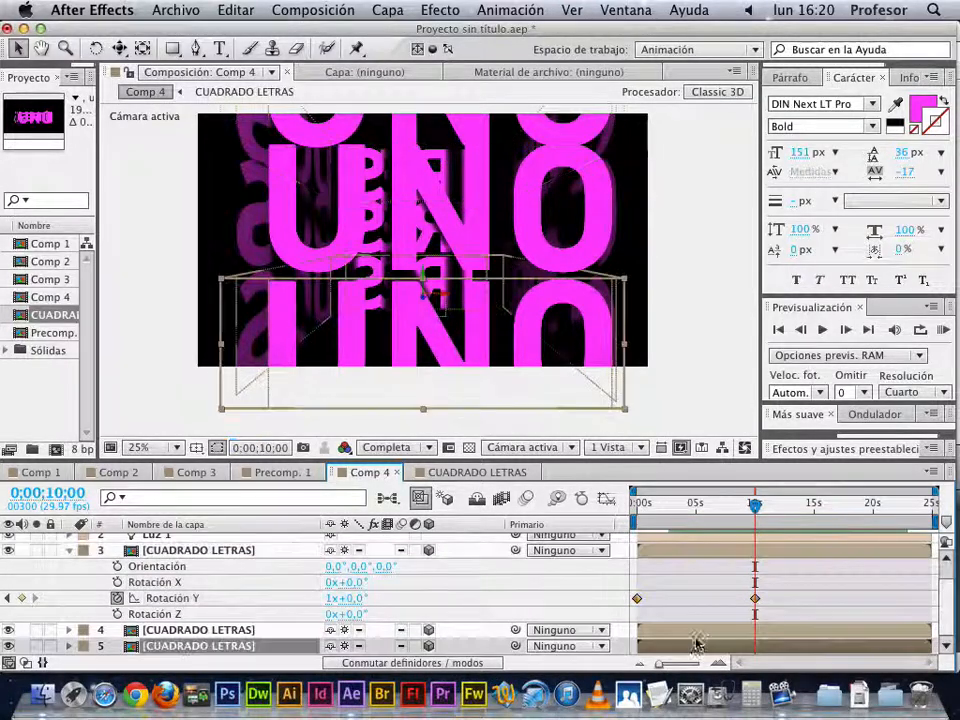
pyautogui.press('Home')
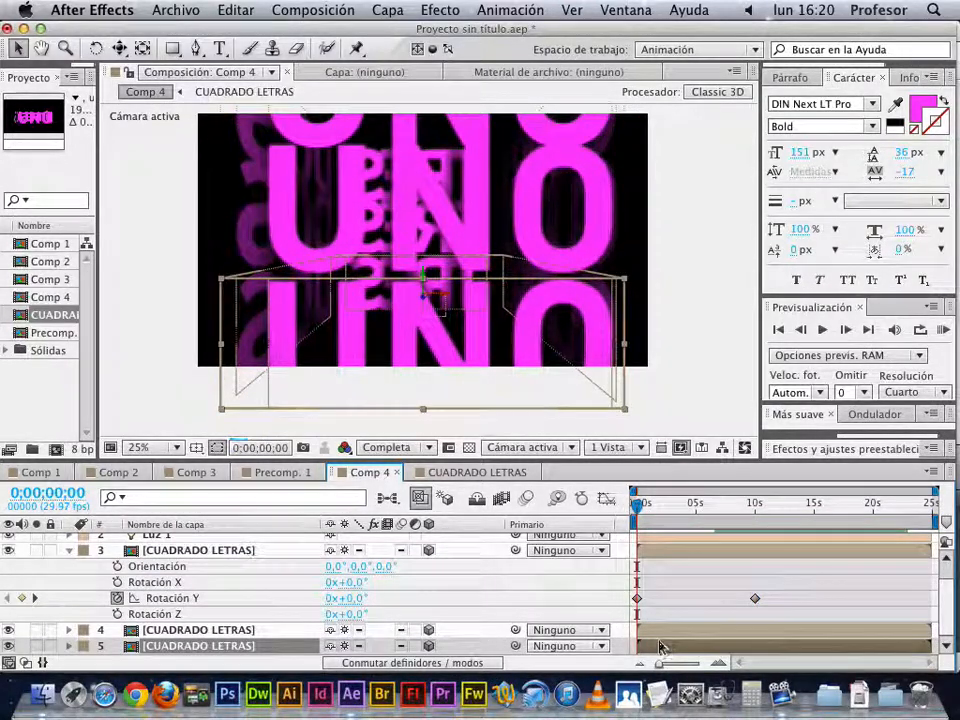
pyautogui.press('super+v')
pyautogui.click(667, 634)
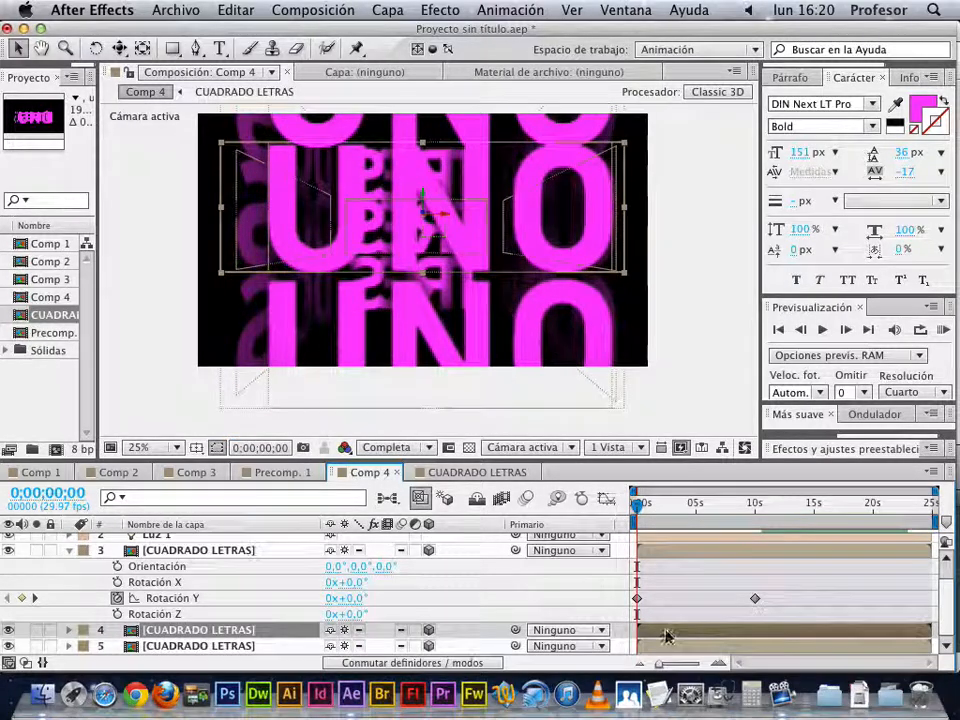
pyautogui.press('super+v')
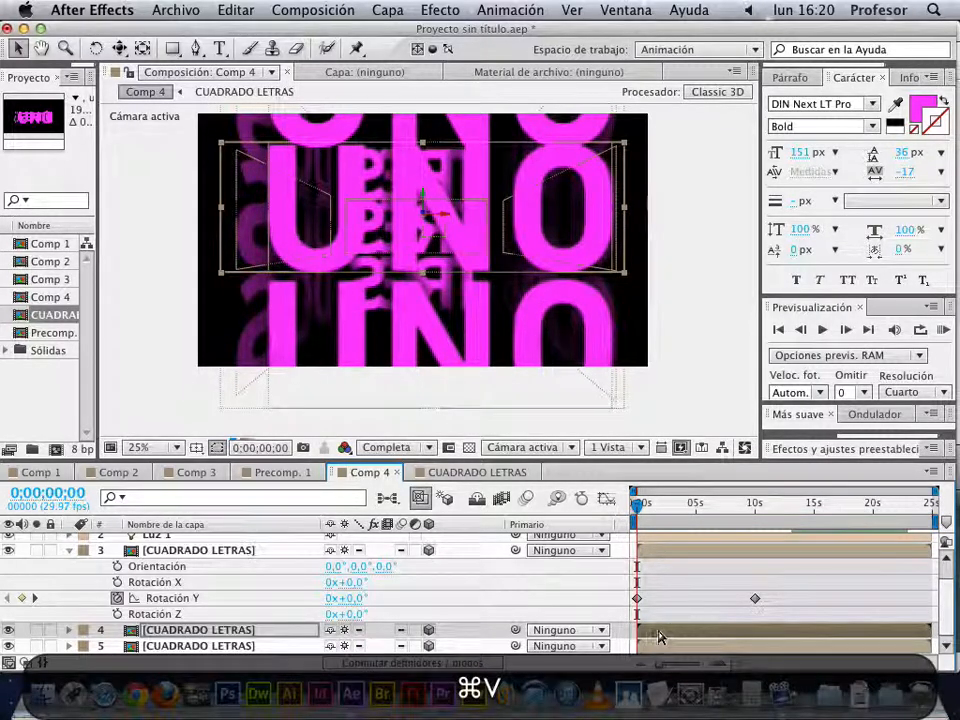
pyautogui.press('u')
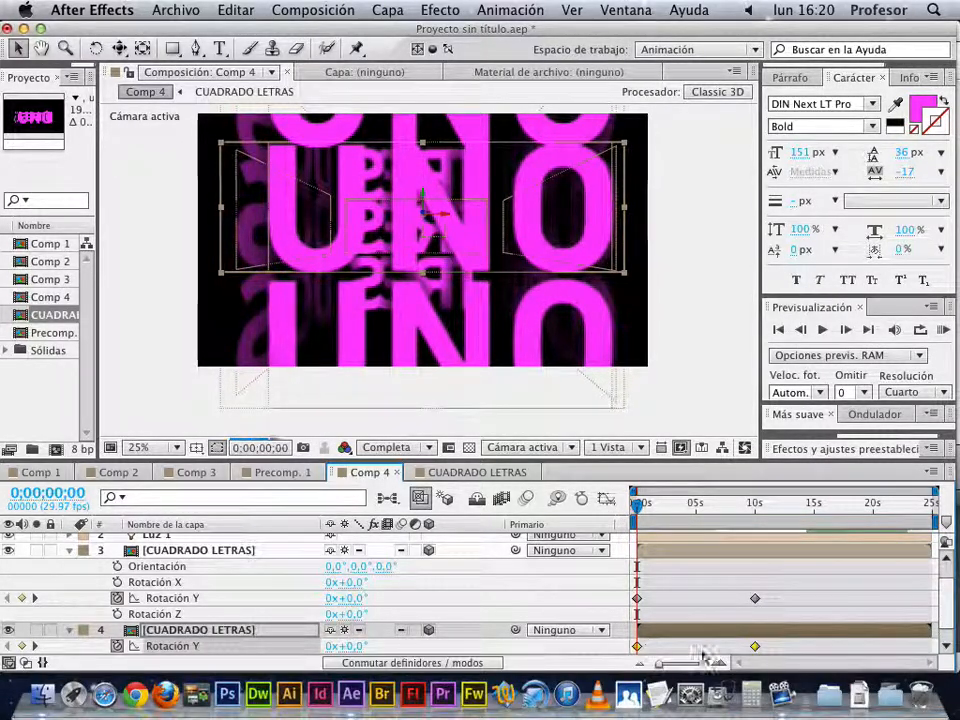
pyautogui.moveTo(637, 646)
pyautogui.mouseDown()
pyautogui.moveTo(758, 648)
pyautogui.moveTo(639, 650)
pyautogui.mouseUp()
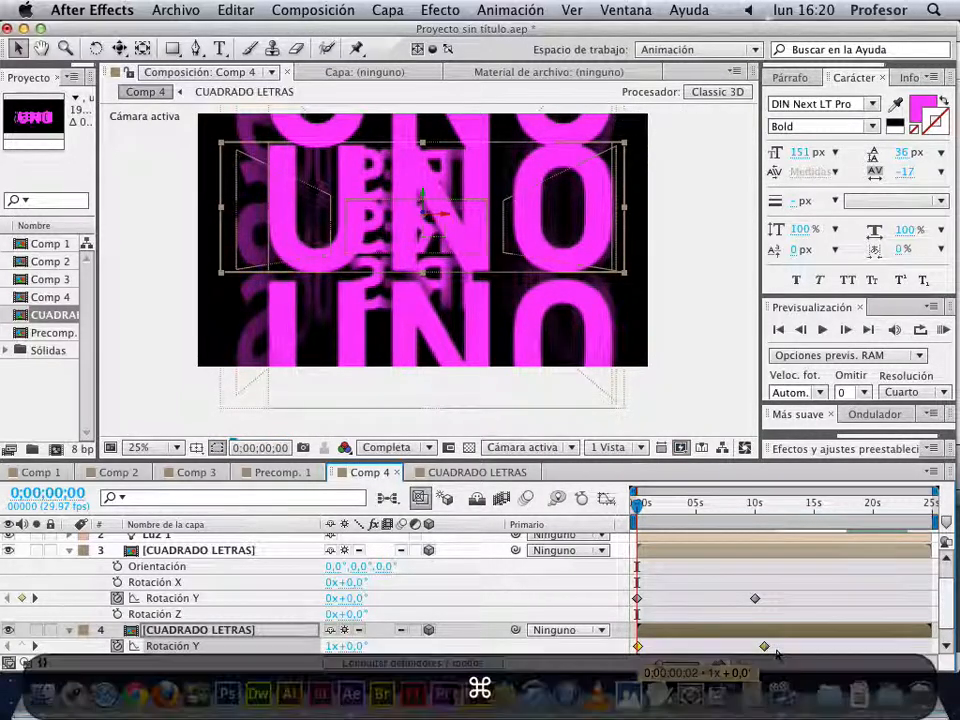
pyautogui.press('super+z')
pyautogui.press('super+z')
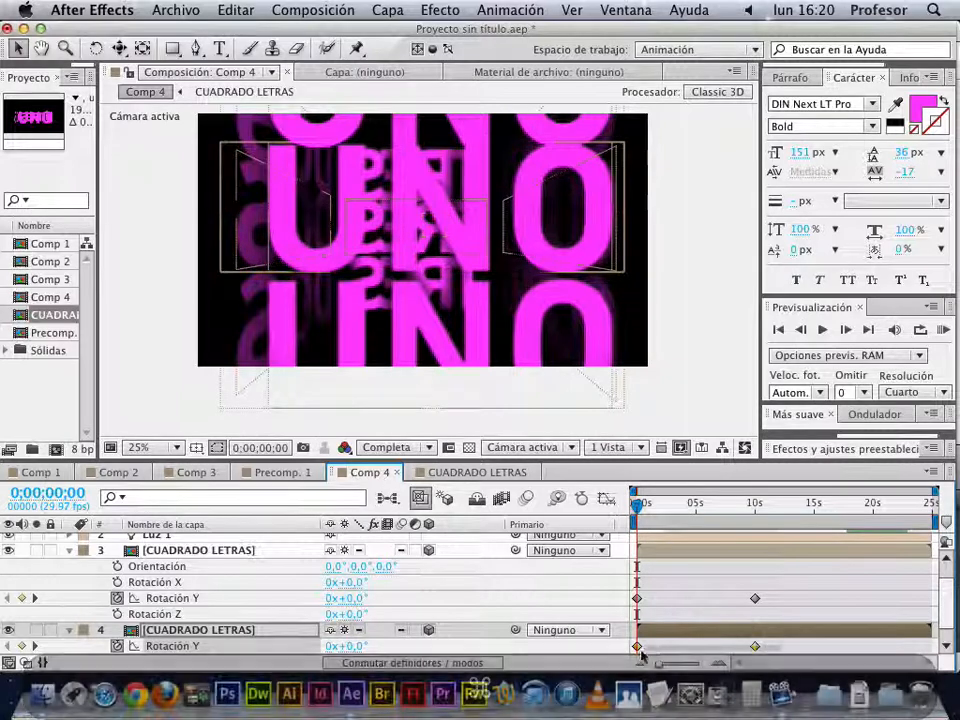
# Time-reverse the Rotación Y keyframes of CUADRADO LETRAS layer 4 and move the current time to 0;00;02;14.
pyautogui.rightClick(637, 647)
pyautogui.moveTo(646, 653)
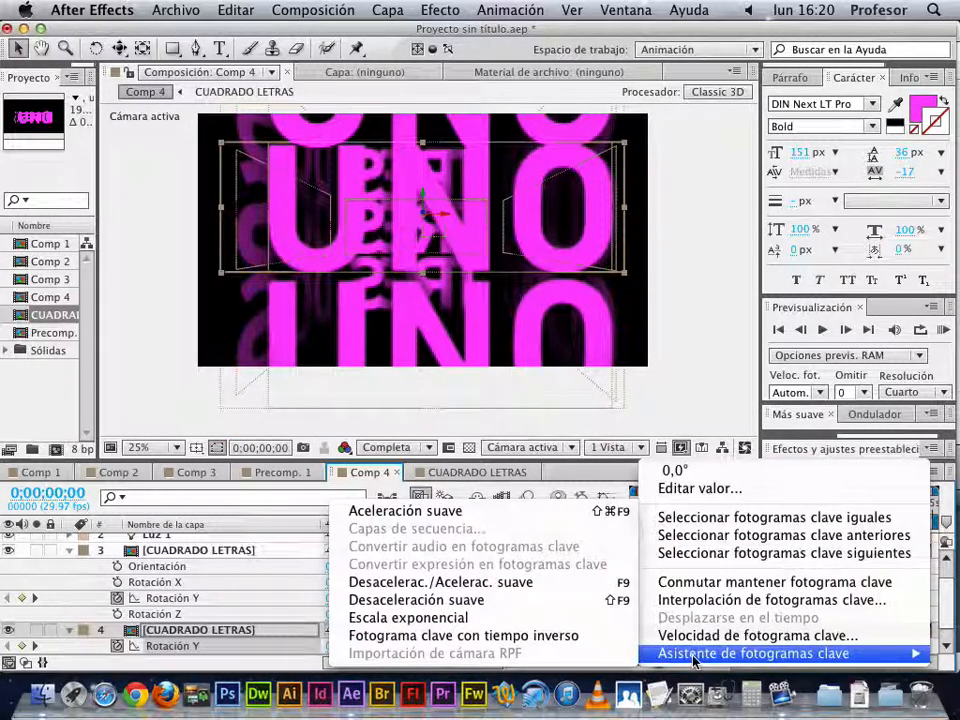
pyautogui.click(525, 642)
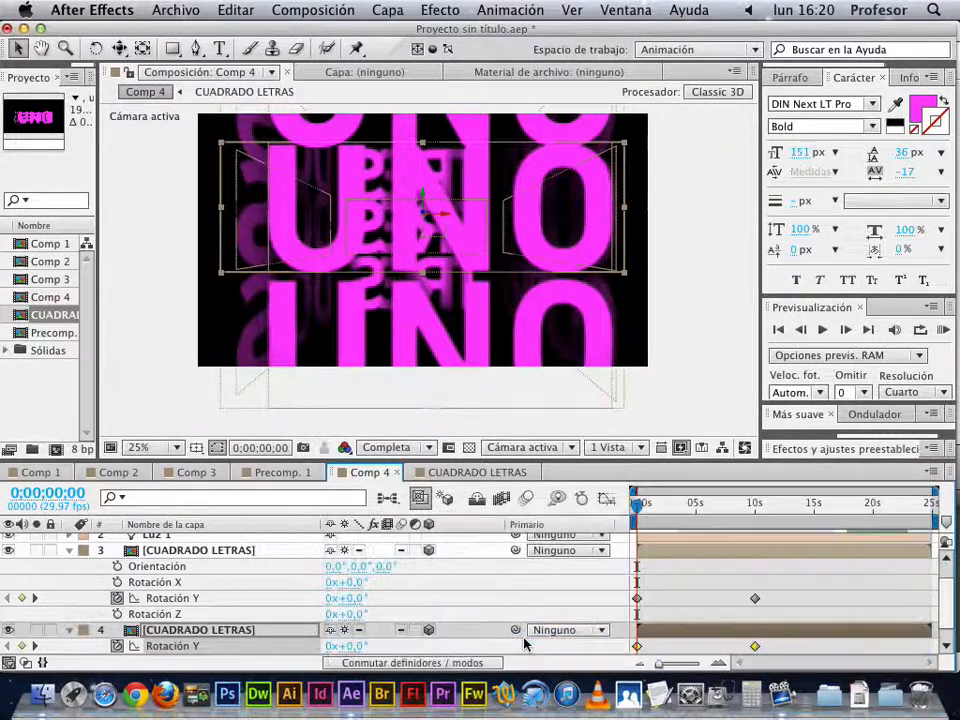
pyautogui.moveTo(637, 503); pyautogui.dragTo(667, 513)
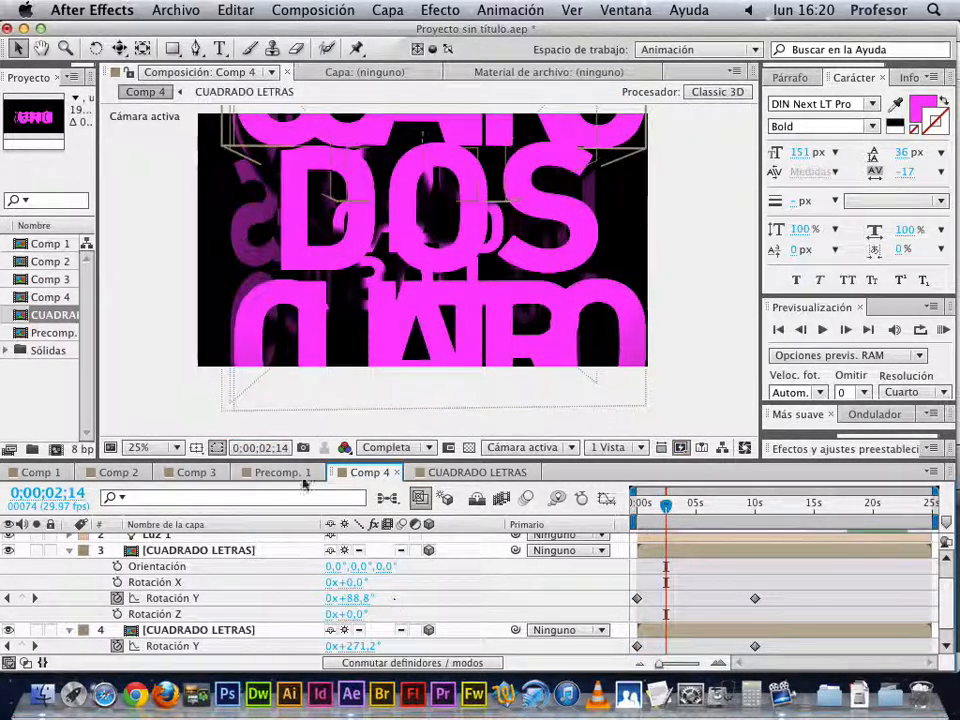
# In the CUADRADO LETRAS composition, reveal the material options of the selected text layers down to layer CUATRO's specular settings.
pyautogui.press('a')
pyautogui.press('a')
pyautogui.click(470, 472)
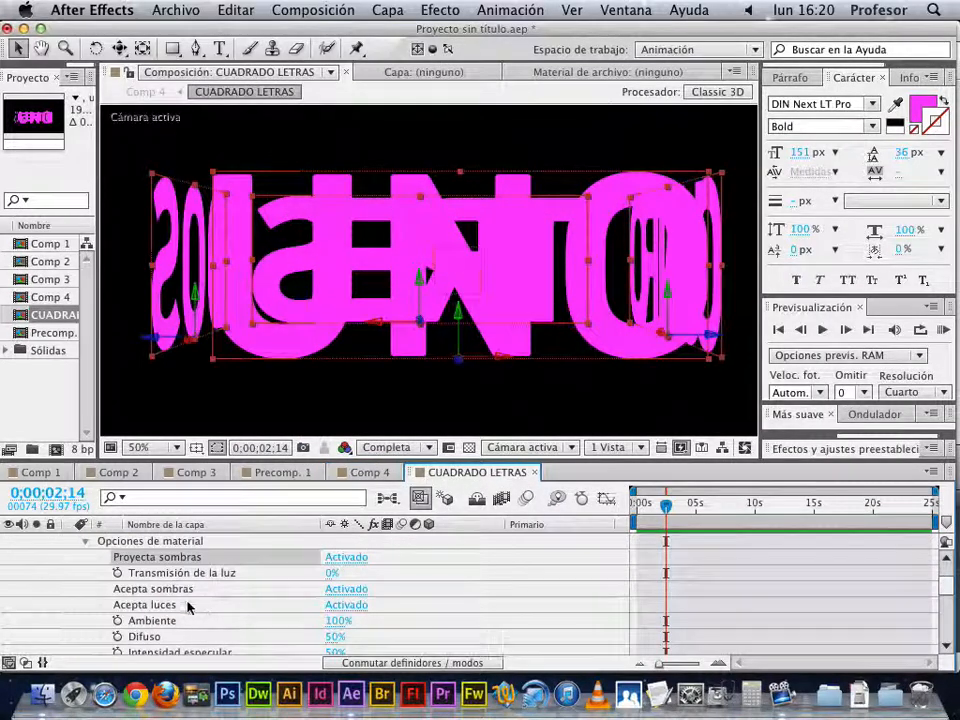
pyautogui.scroll(-1, 200, 600)
pyautogui.scroll(3, 205, 591)
pyautogui.click(69, 542)
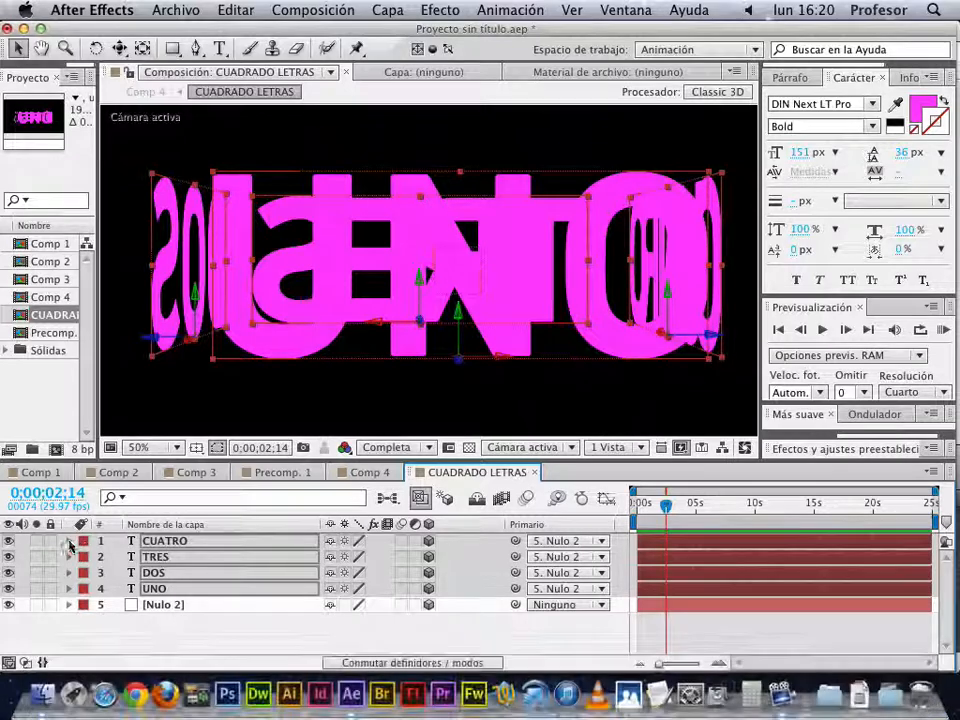
pyautogui.click(69, 541)
pyautogui.scroll(-5, 150, 594)
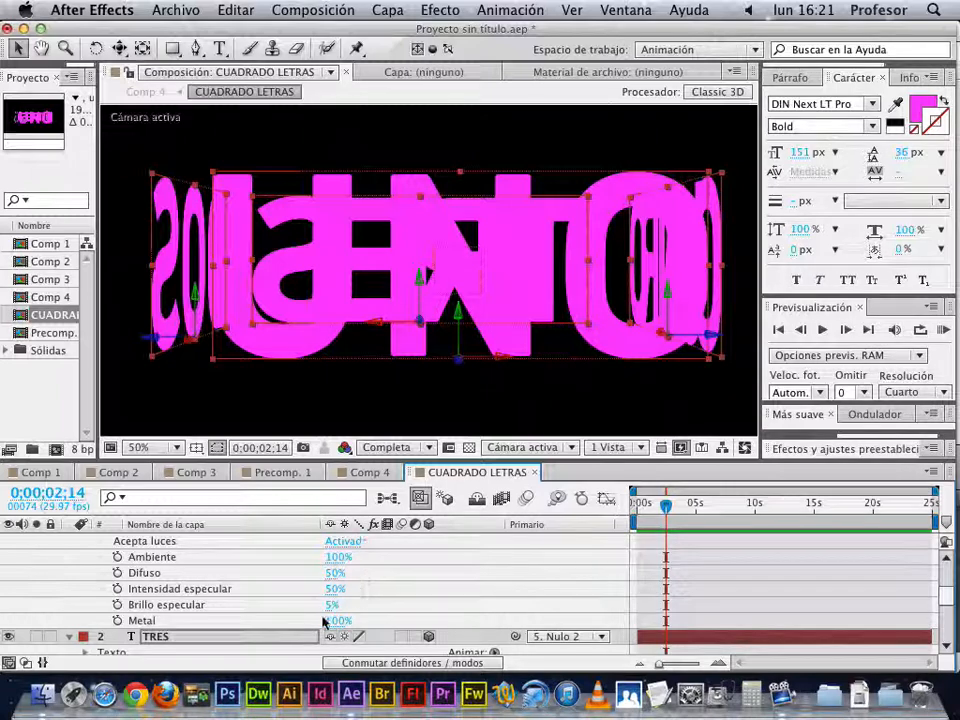
# Set Intensidad especular and Brillo especular to 100% and Metal to 29% on the text layers, and check Comp 4.
pyautogui.moveTo(332, 605); pyautogui.dragTo(429, 591)
pyautogui.moveTo(335, 630); pyautogui.dragTo(270, 629)
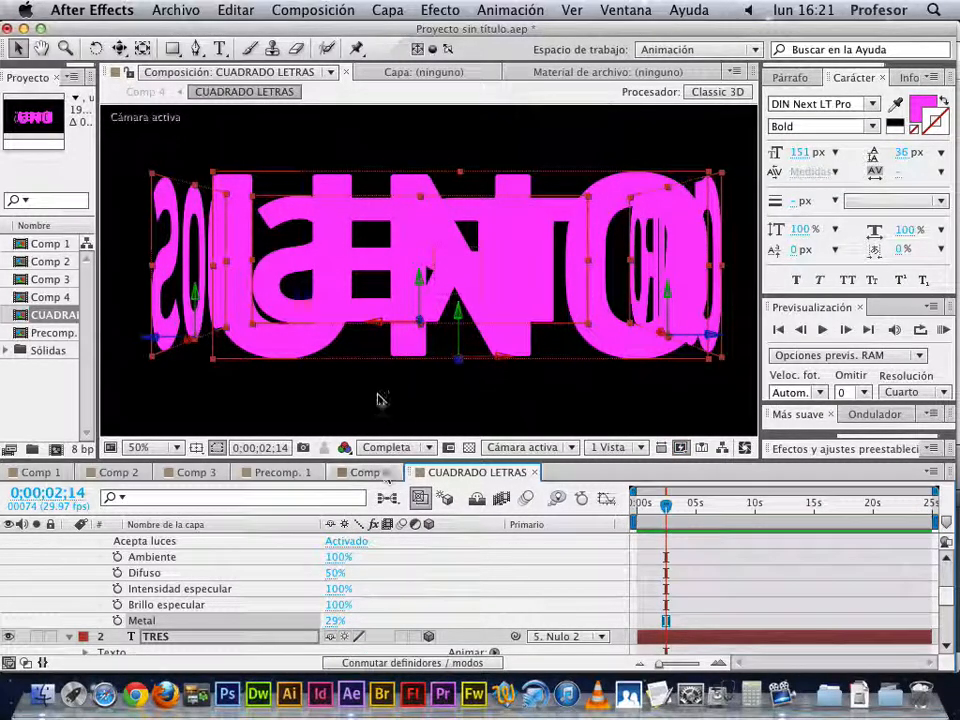
pyautogui.press('alt+super+minus')
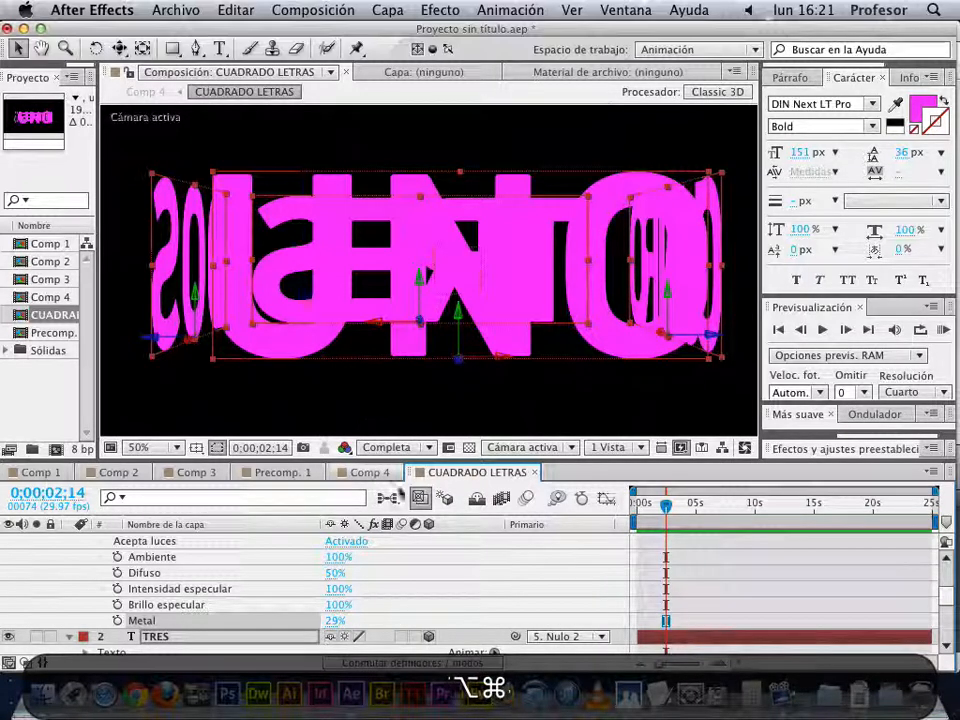
pyautogui.click(370, 473)
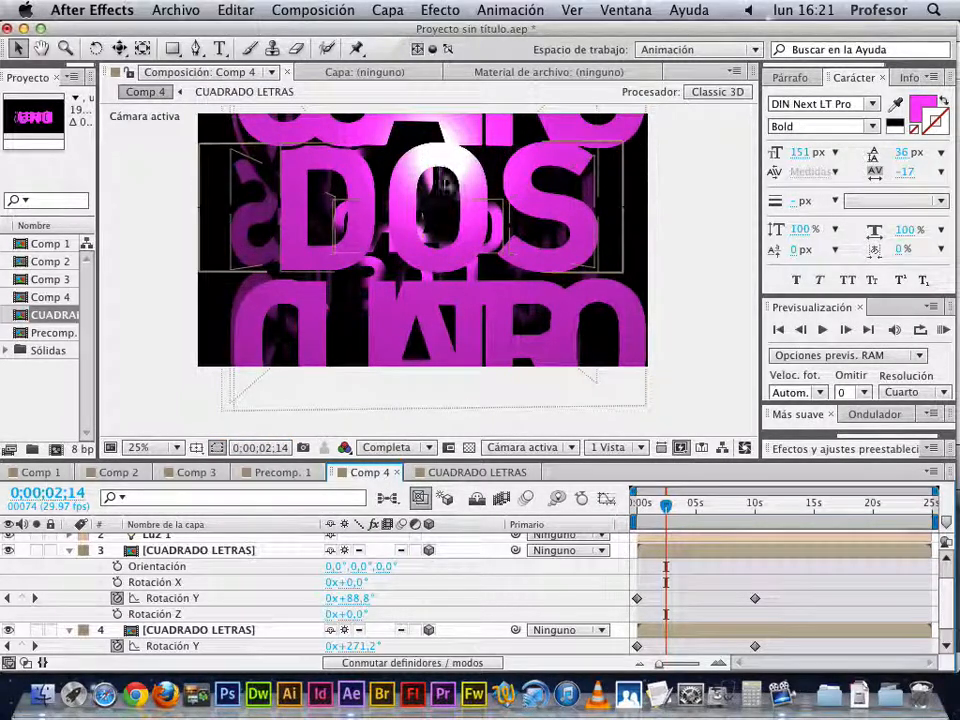
# Set the CUADRADO LETRAS text layers to Intensidad especular 61%, Brillo especular 72% and Metal 49%, and return to Comp 4.
pyautogui.click(455, 473)
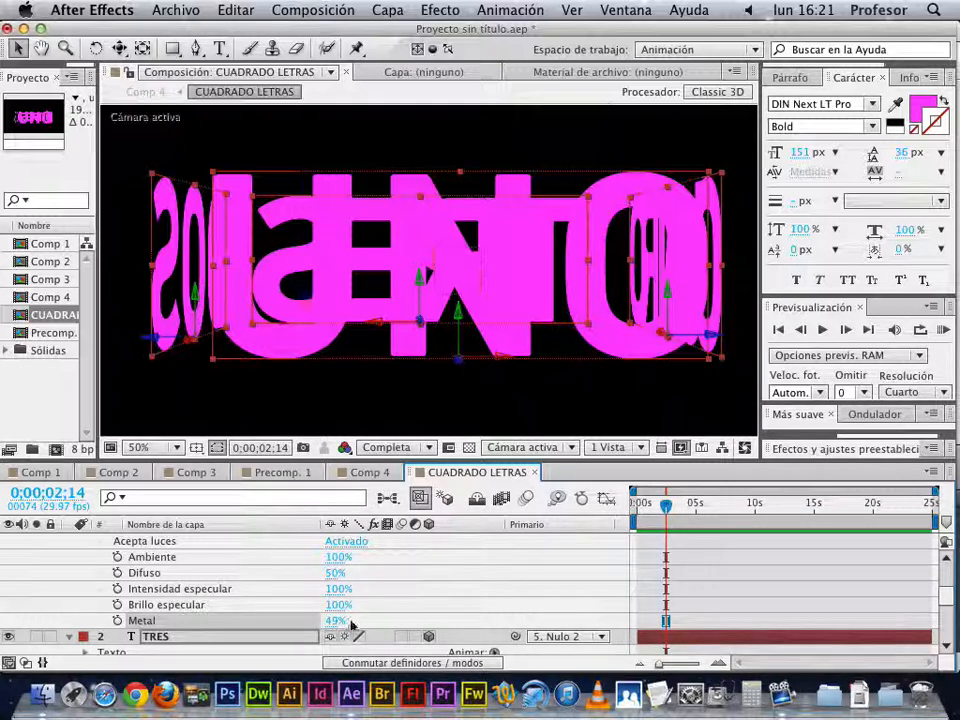
pyautogui.moveTo(338, 591); pyautogui.dragTo(308, 608)
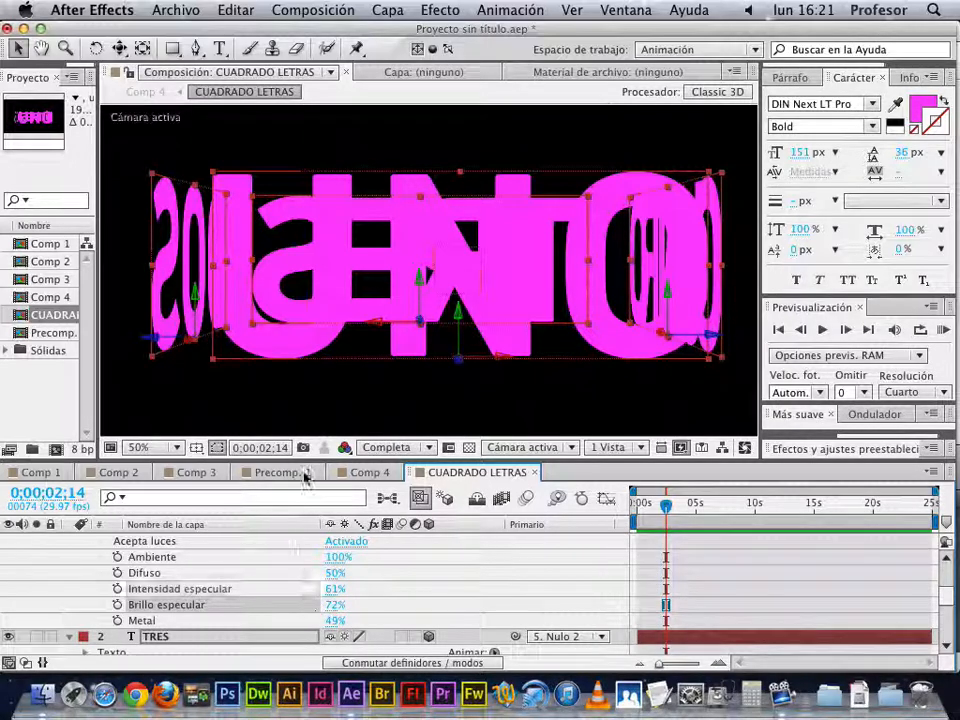
pyautogui.click(364, 474)
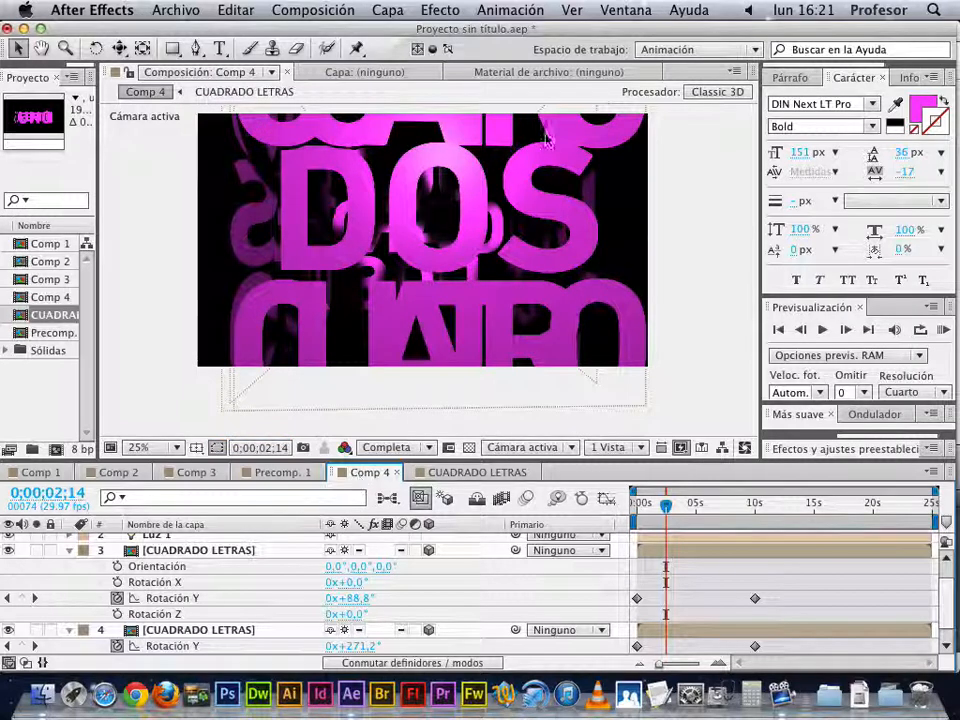
# Tilt Cámara 1 in Comp 4 by setting its Rotación Z to 21°.
pyautogui.scroll(2, 70, 545)
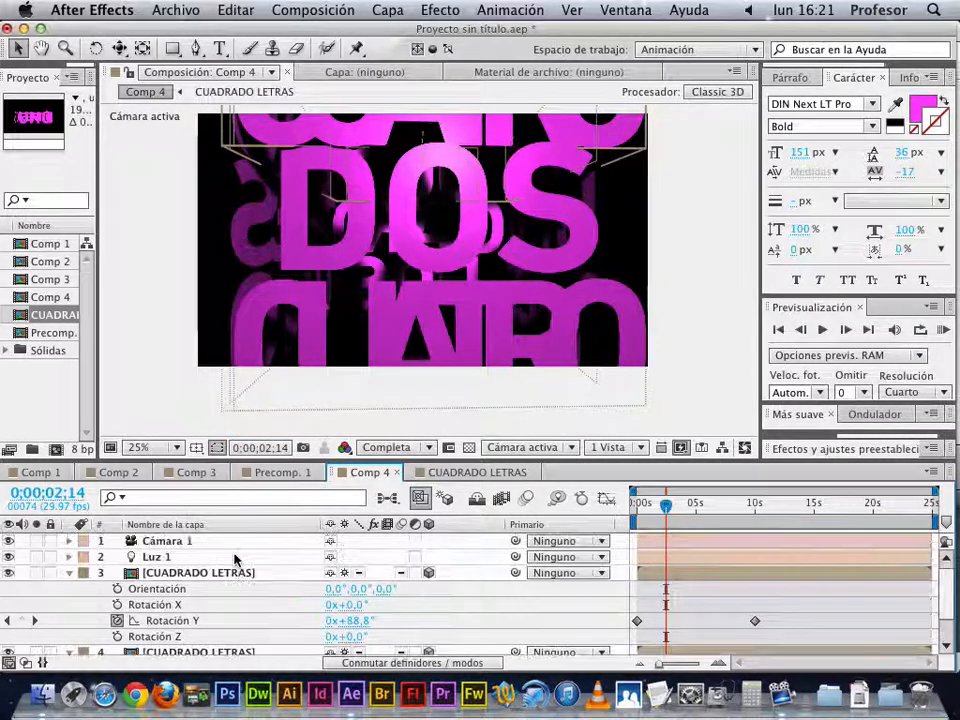
pyautogui.click(70, 541)
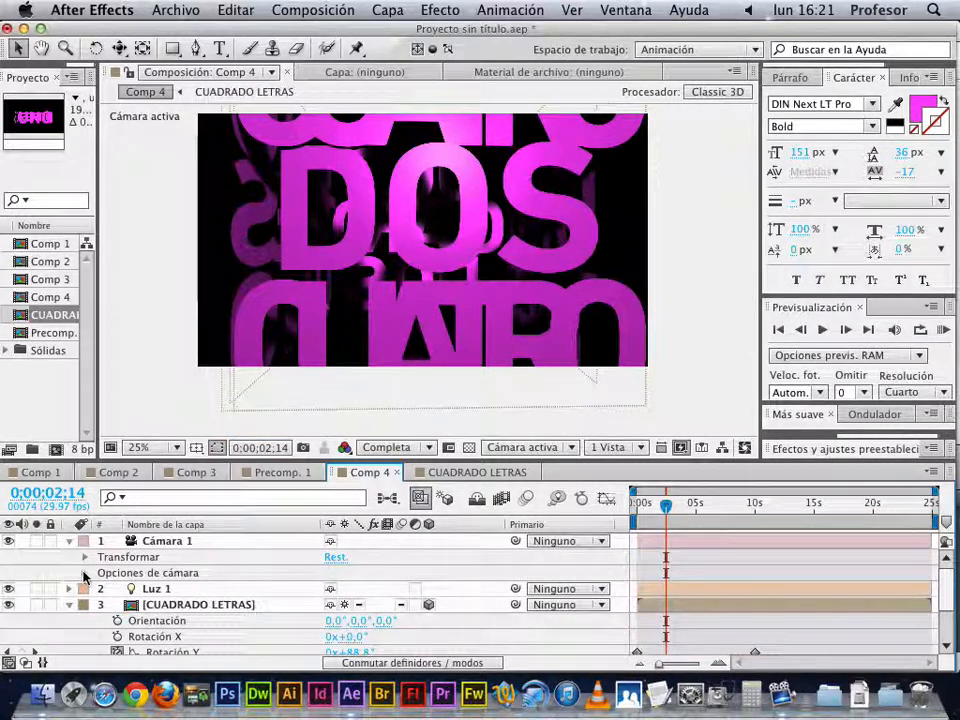
pyautogui.click(85, 574)
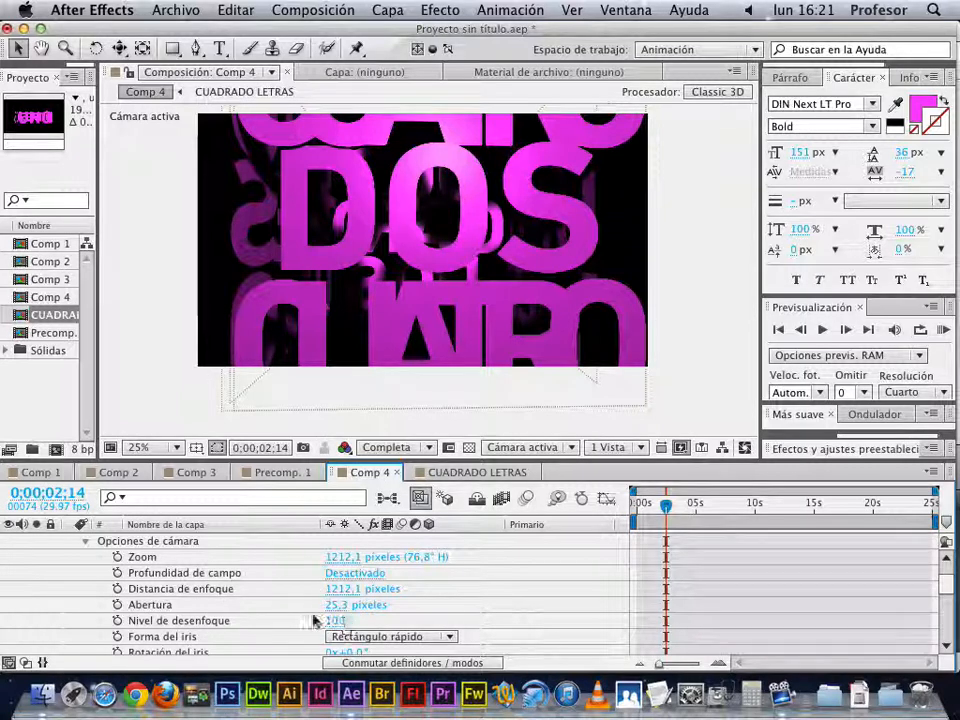
pyautogui.click(85, 541)
pyautogui.scroll(2, 85, 541)
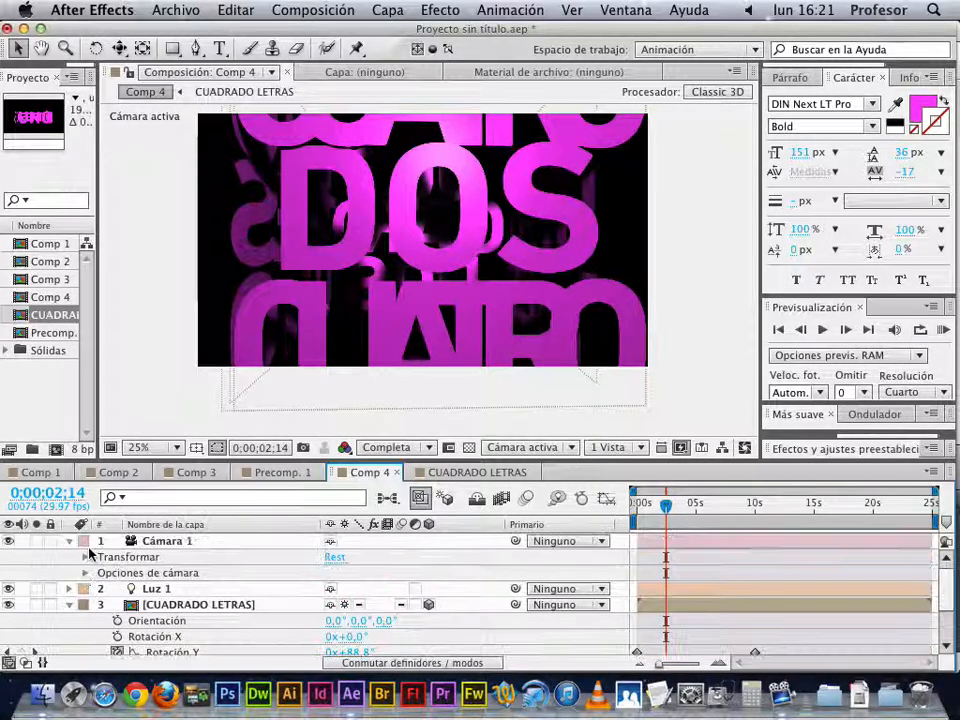
pyautogui.click(86, 558)
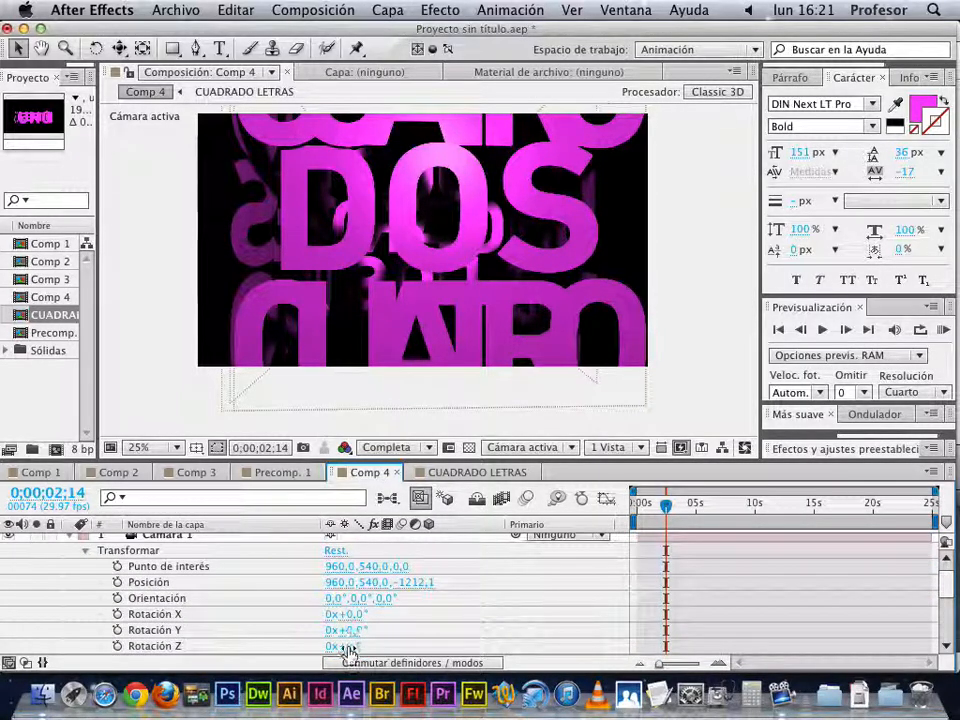
pyautogui.moveTo(352, 646); pyautogui.dragTo(362, 645)
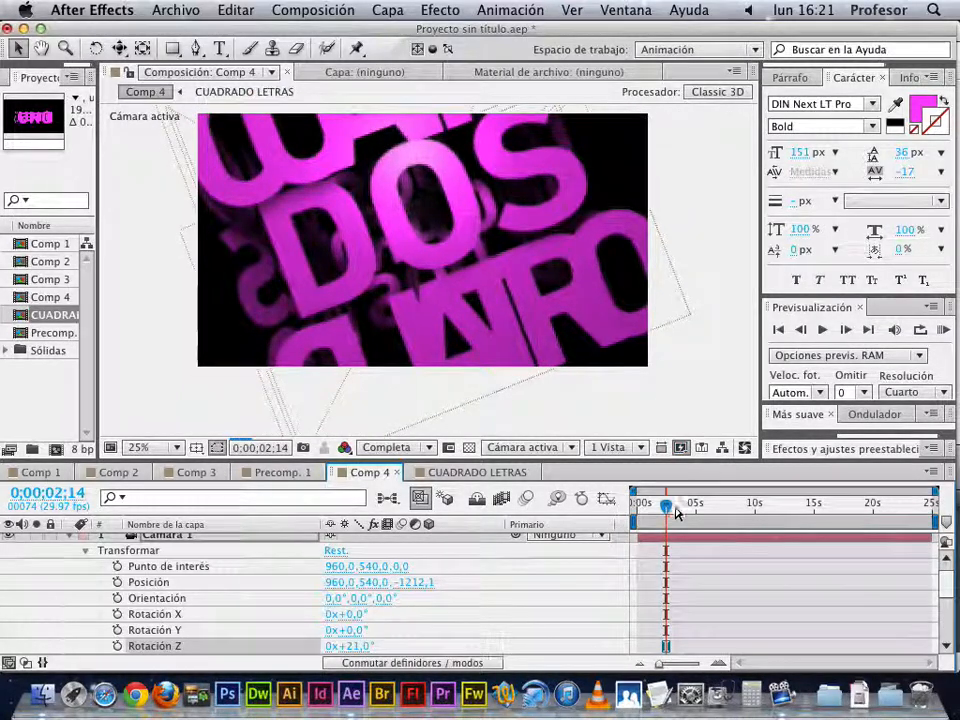
# Preview Comp 4 between about 2 and 5 seconds and examine the lettering in Comp 3 at 50% magnification.
pyautogui.moveTo(665, 503); pyautogui.dragTo(691, 506)
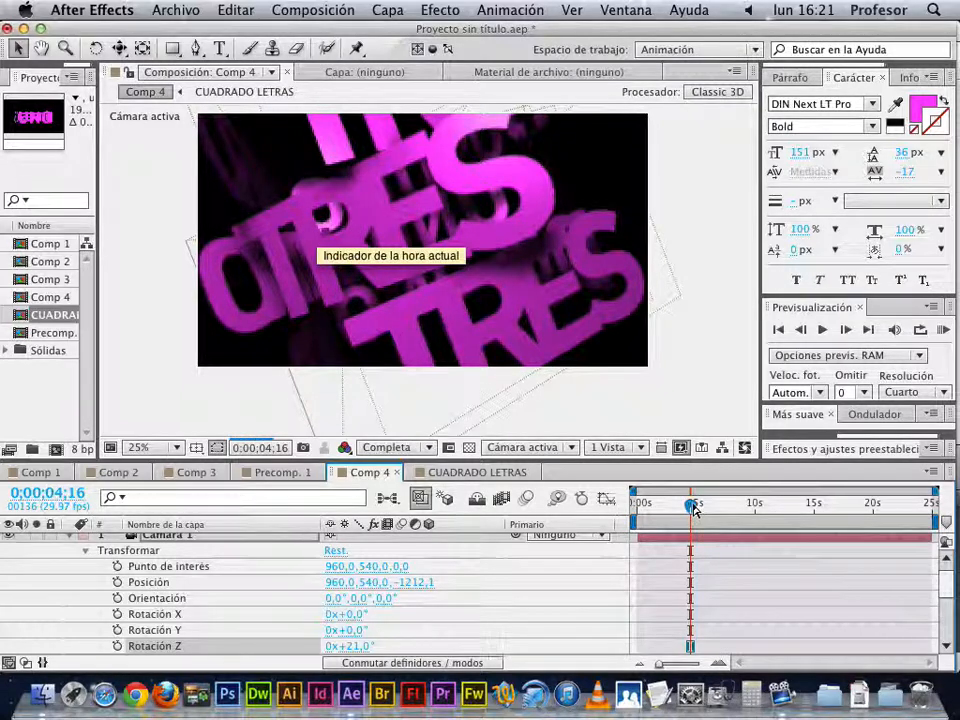
pyautogui.moveTo(694, 508); pyautogui.dragTo(671, 510)
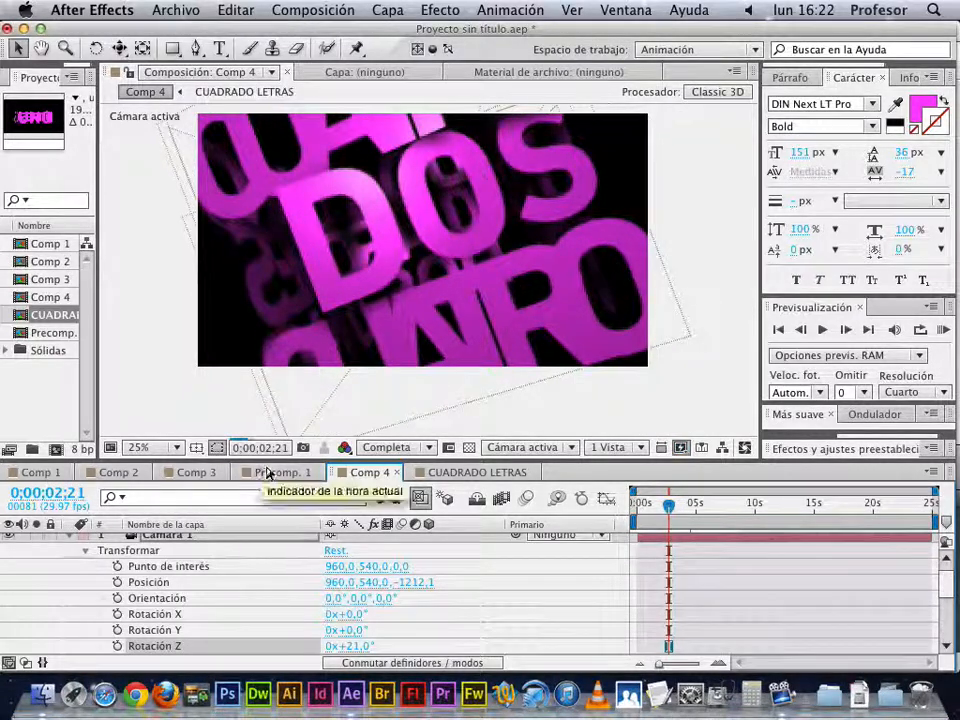
pyautogui.click(267, 474)
pyautogui.click(204, 476)
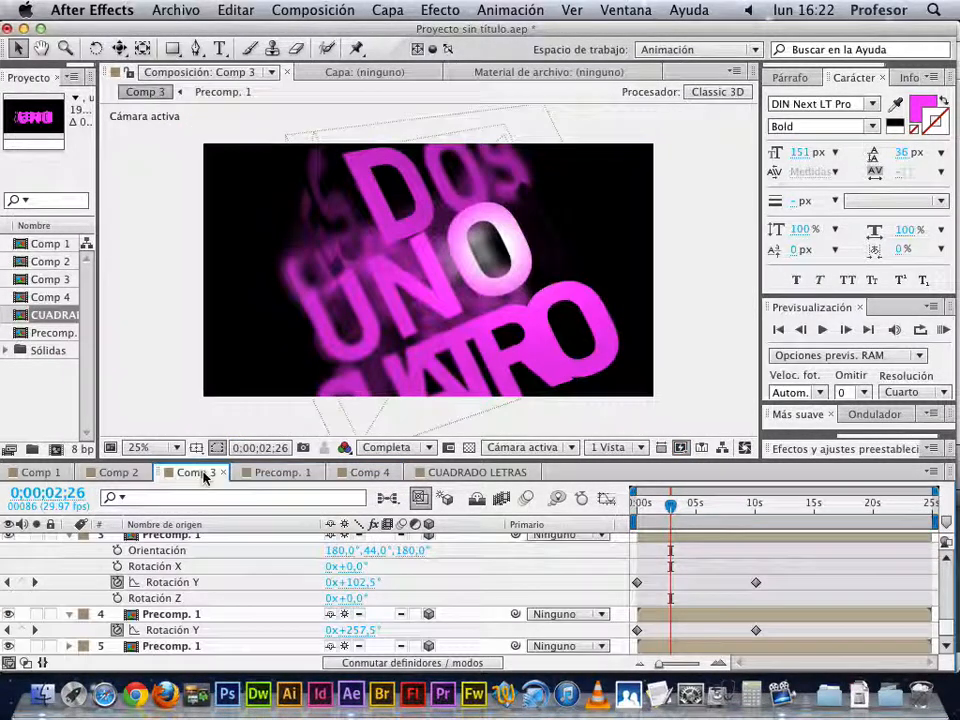
pyautogui.press('z')
pyautogui.click(360, 292)
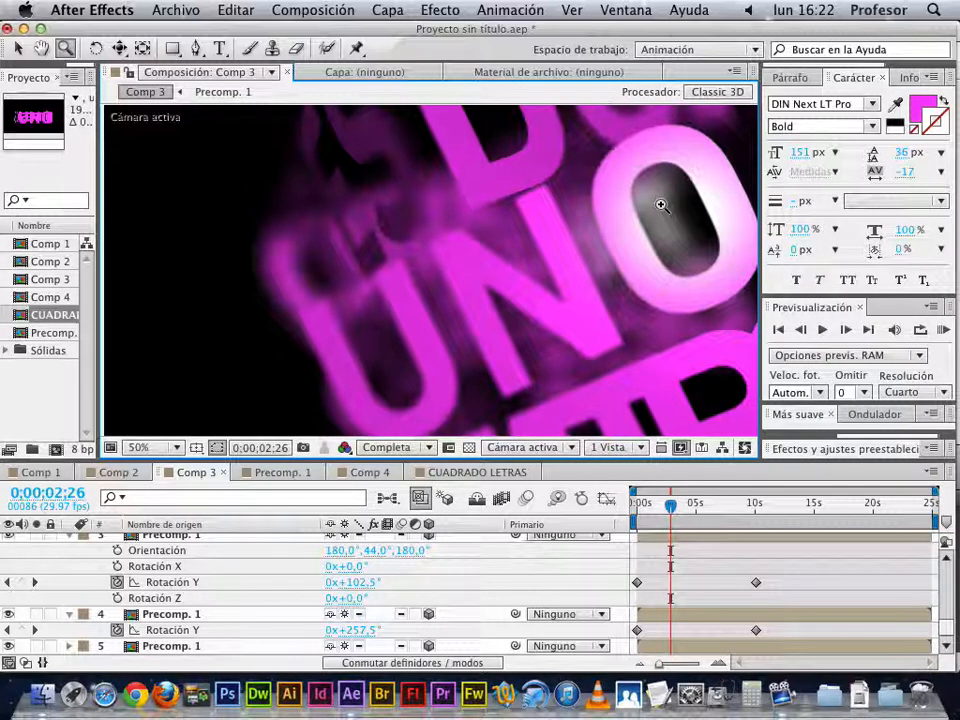
# Collapse the properties of the four text layers in CUADRADO LETRAS and return to Comp 4.
pyautogui.click(466, 474)
pyautogui.scroll(5, 152, 592)
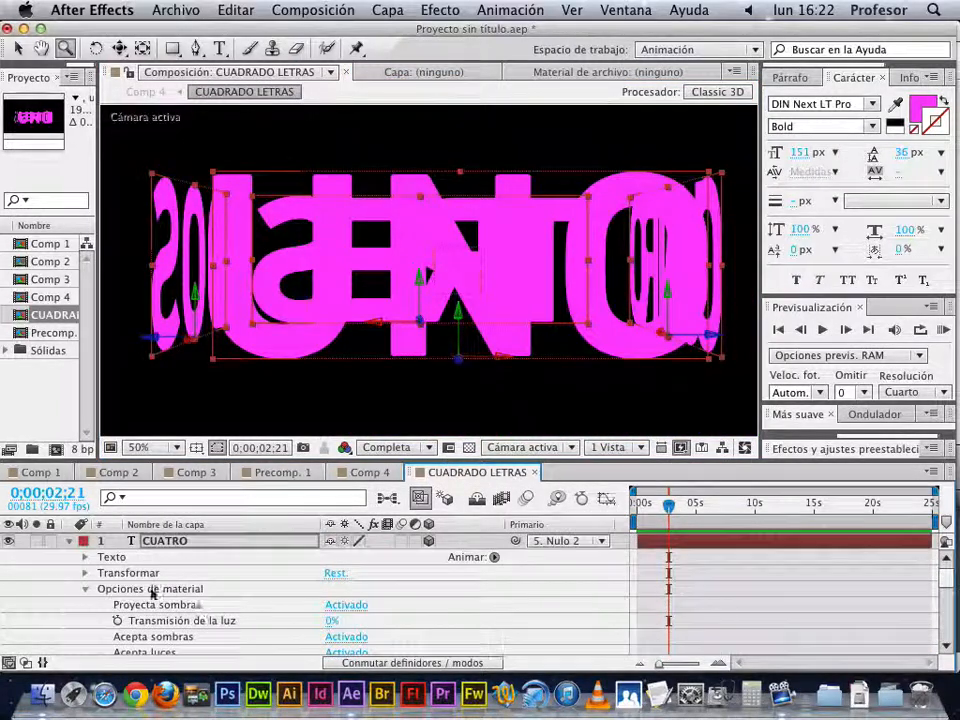
pyautogui.click(69, 540)
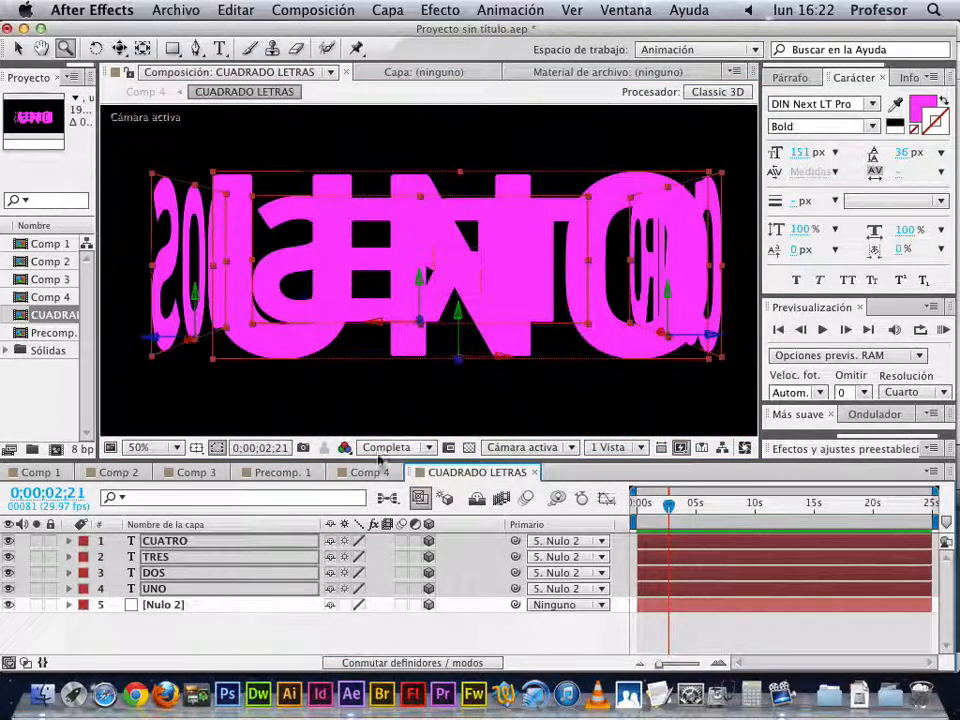
pyautogui.click(370, 472)
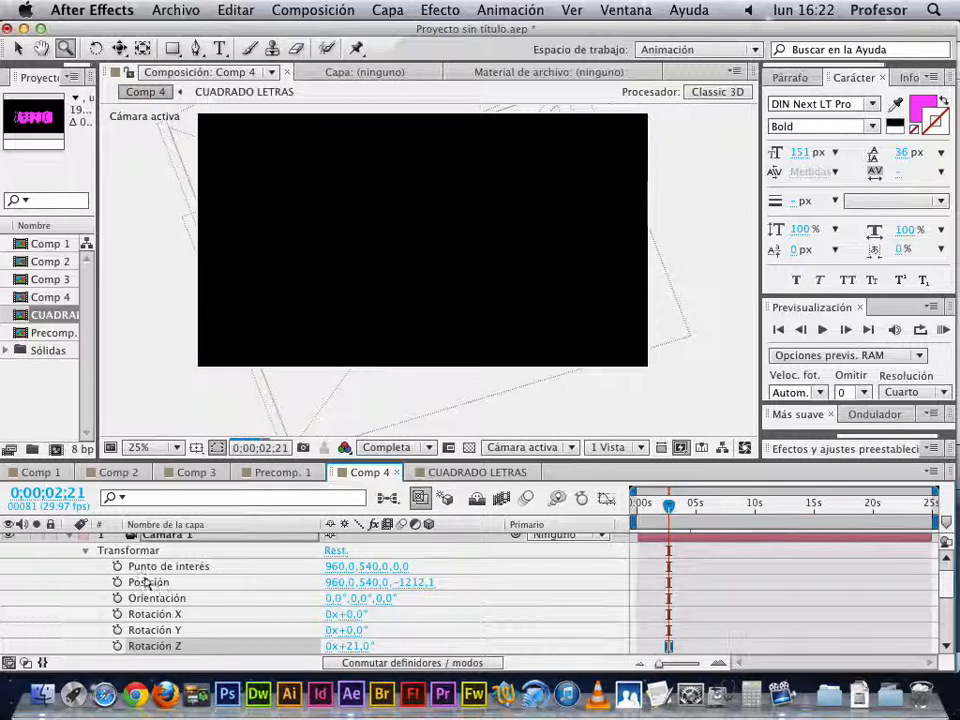
# Reveal the Opciones de cámara of Cámara 1 and move the current time to 0;00;02;11.
pyautogui.click(85, 550)
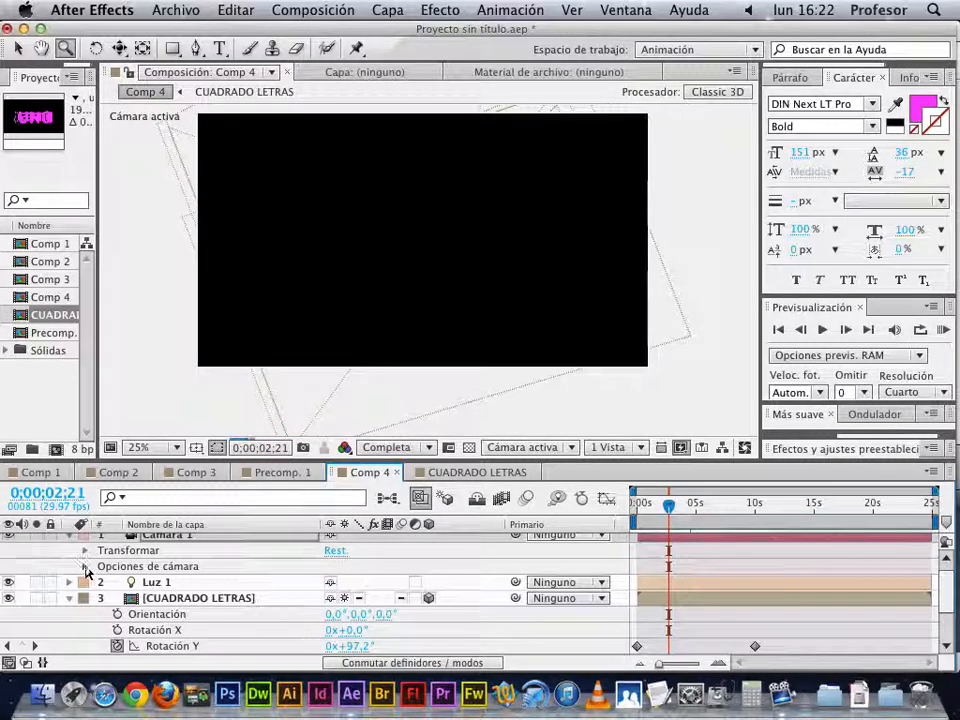
pyautogui.click(85, 566)
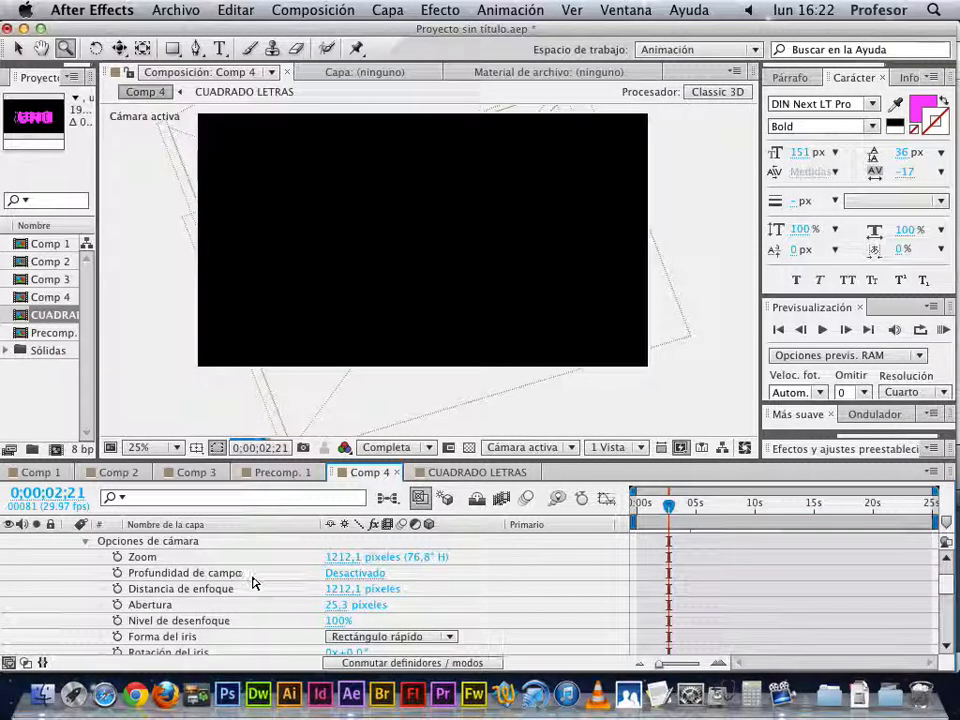
pyautogui.press('alt+super+plus')
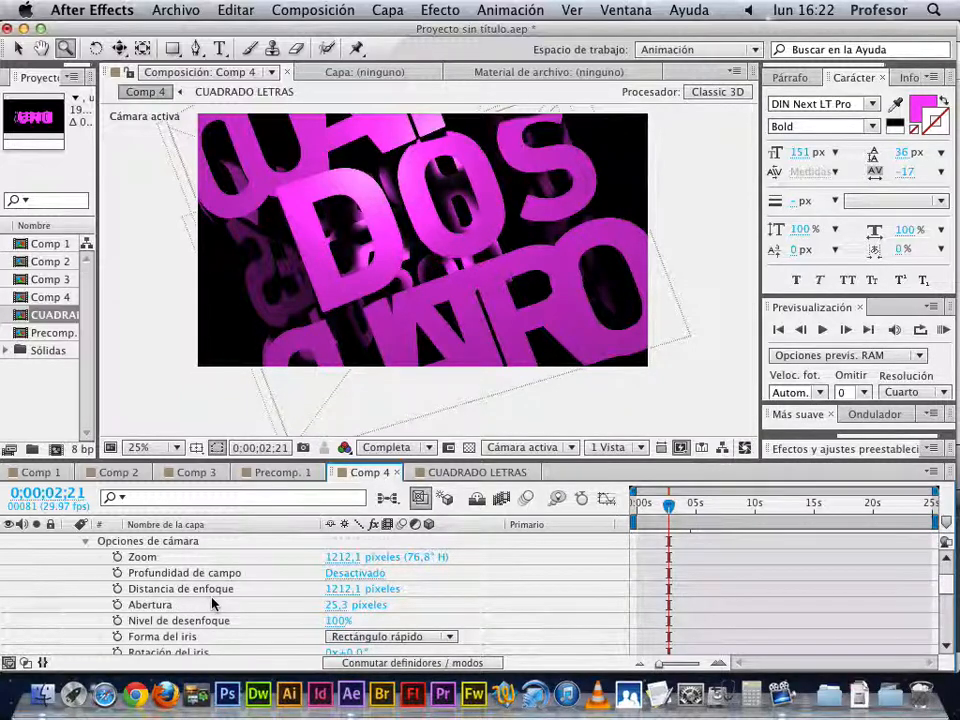
pyautogui.scroll(-3, 211, 580)
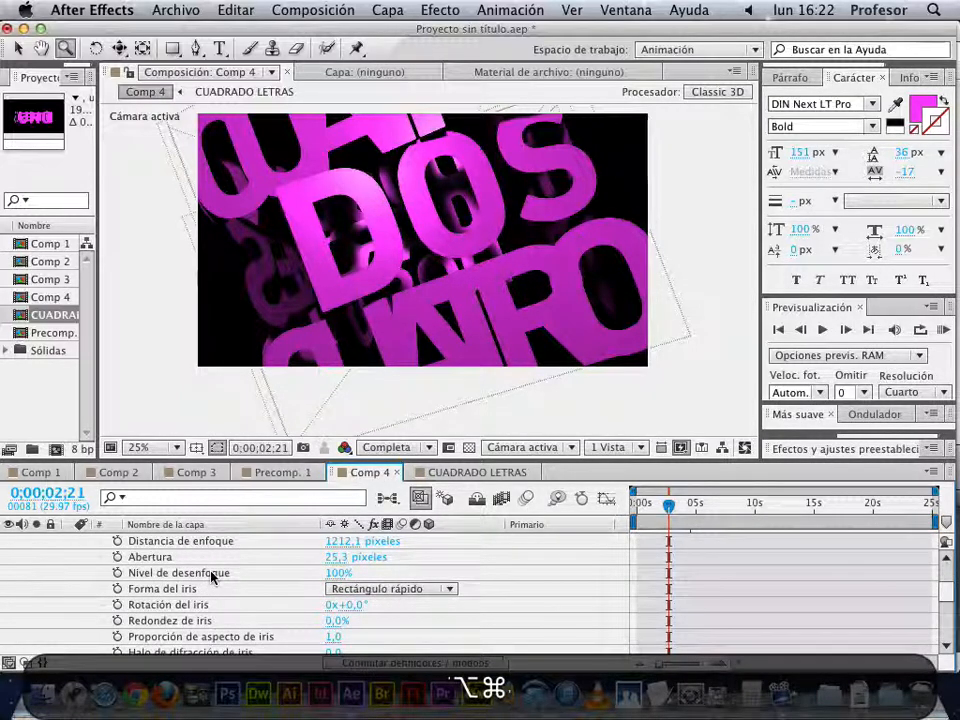
pyautogui.moveTo(668, 505)
pyautogui.mouseDown()
pyautogui.moveTo(648, 506)
pyautogui.moveTo(669, 506)
pyautogui.mouseUp()
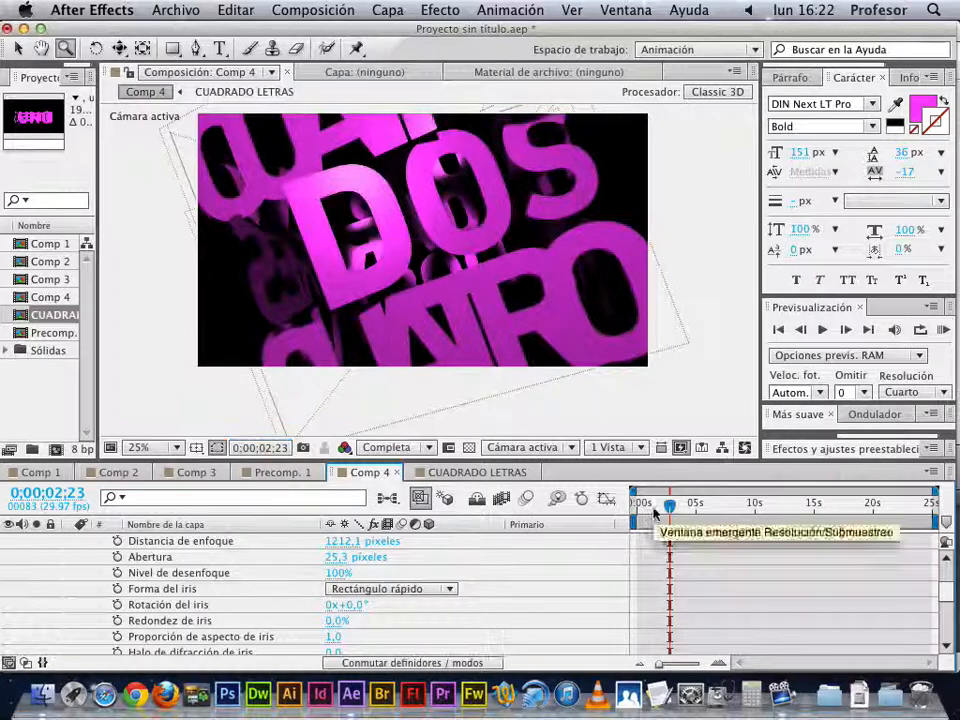
pyautogui.moveTo(669, 505); pyautogui.dragTo(665, 506)
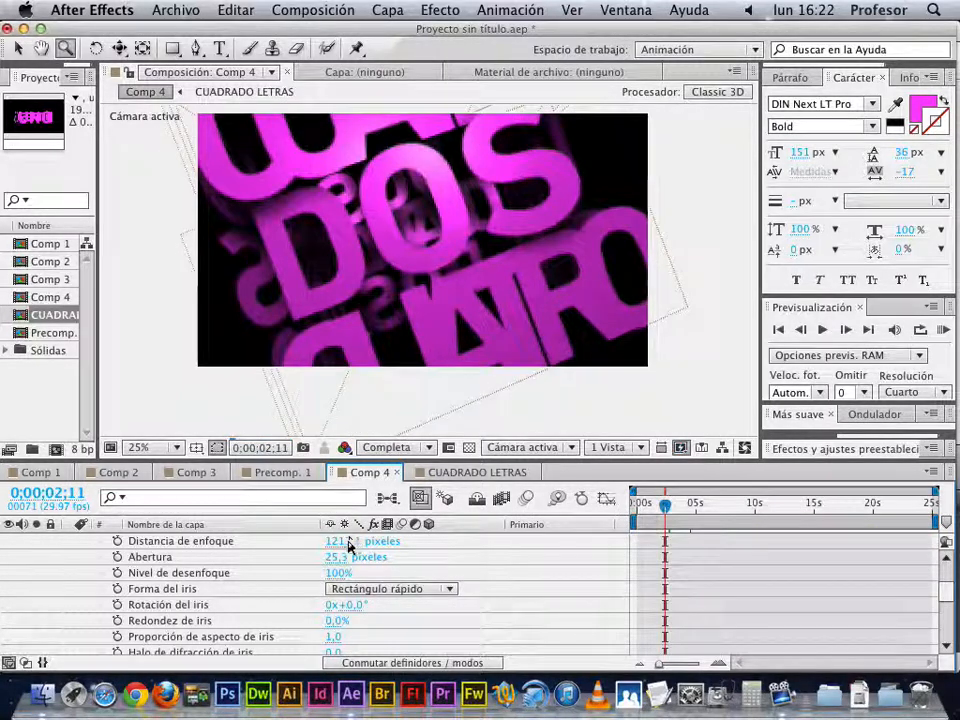
# Set Cámara 1's Distancia de enfoque to 107,1 pixels and its Nivel de desenfoque to 230%.
pyautogui.moveTo(348, 543); pyautogui.dragTo(355, 453)
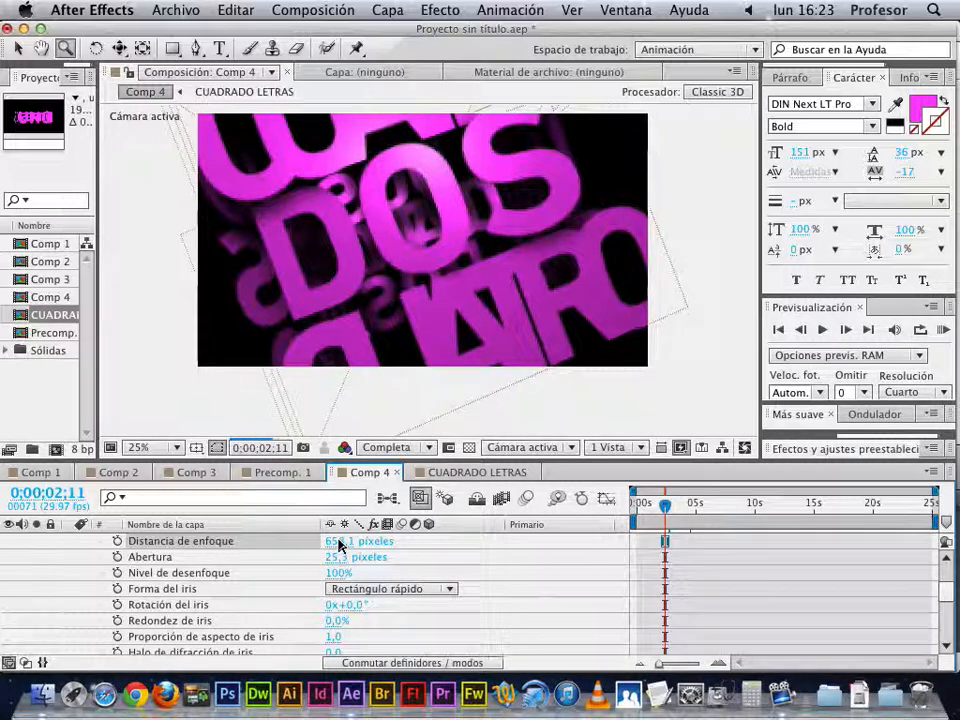
pyautogui.moveTo(338, 541); pyautogui.dragTo(188, 635)
pyautogui.moveTo(72, 702); pyautogui.dragTo(34, 704)
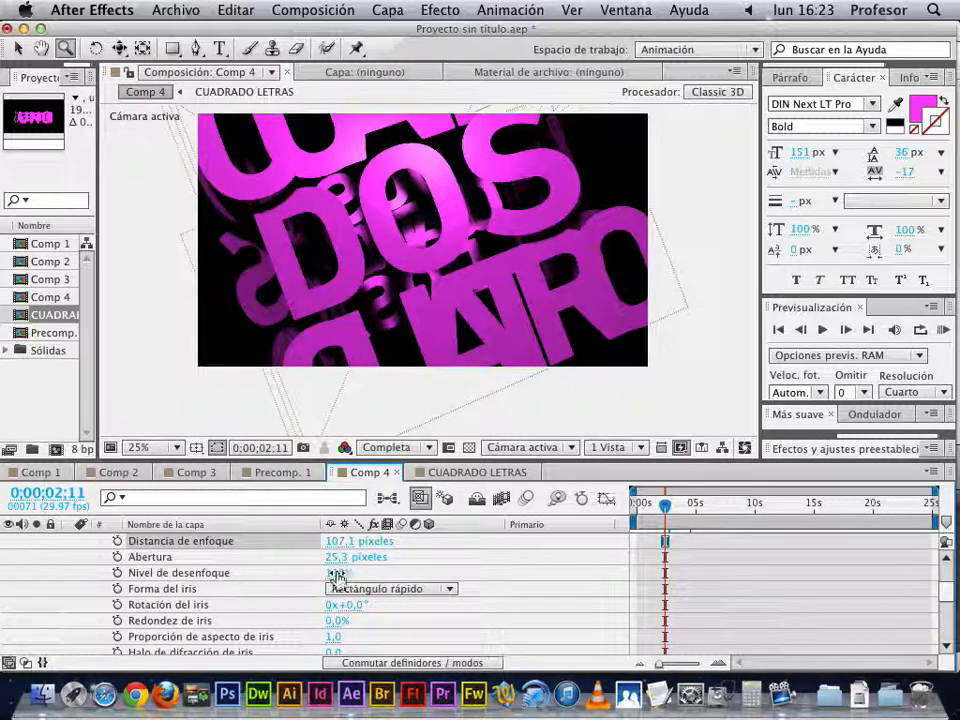
pyautogui.moveTo(336, 573); pyautogui.dragTo(439, 583)
# Turn on Profundidad de campo for Cámara 1.
pyautogui.scroll(3, 439, 583)
pyautogui.scroll(1, 432, 582)
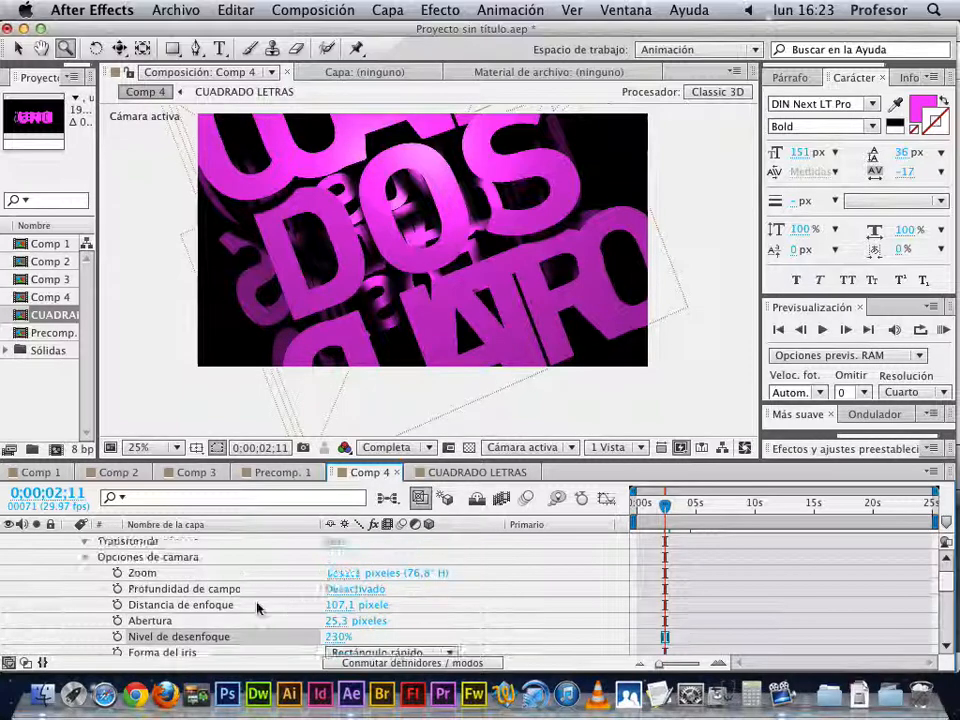
pyautogui.click(352, 589)
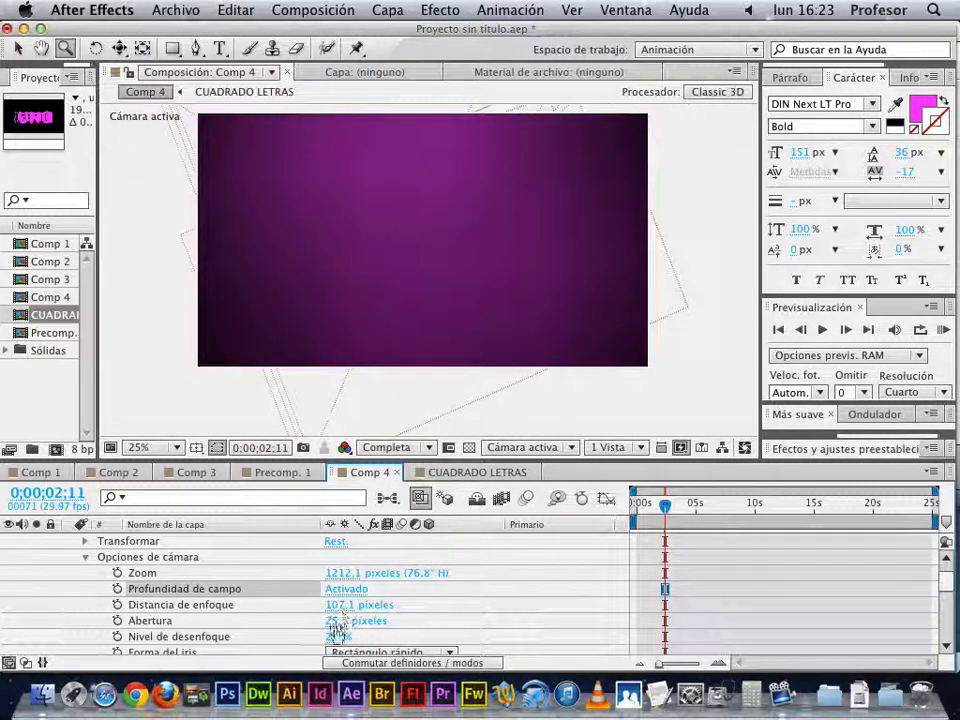
# Set Cámara 1's Nivel de desenfoque to 147% and its Distancia de enfoque to 436,1 pixels.
pyautogui.moveTo(337, 640); pyautogui.dragTo(200, 660)
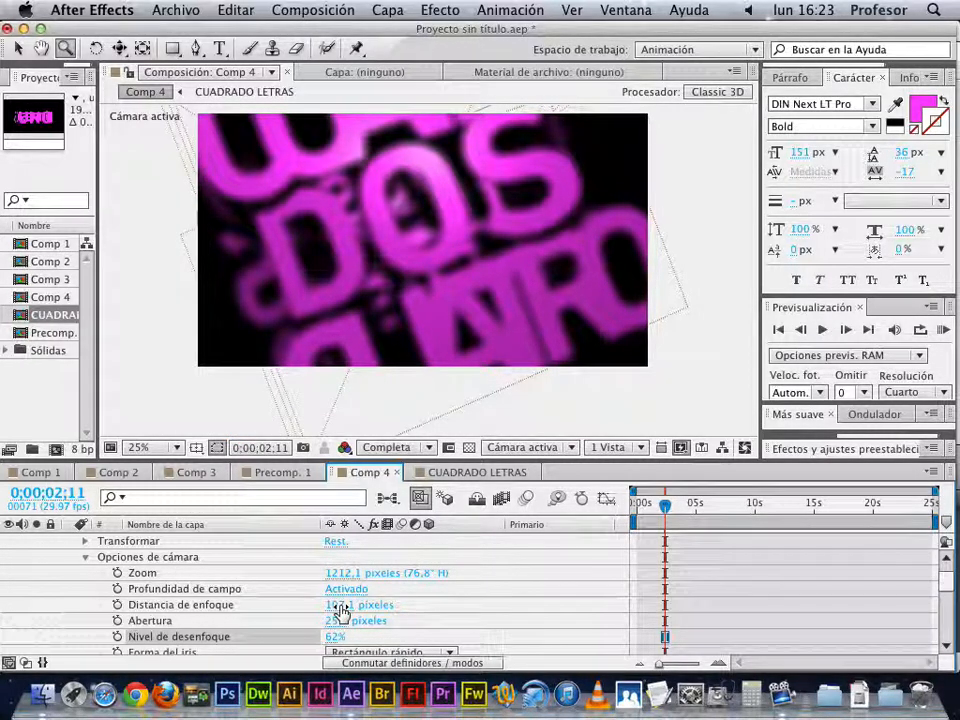
pyautogui.moveTo(340, 605); pyautogui.dragTo(467, 602)
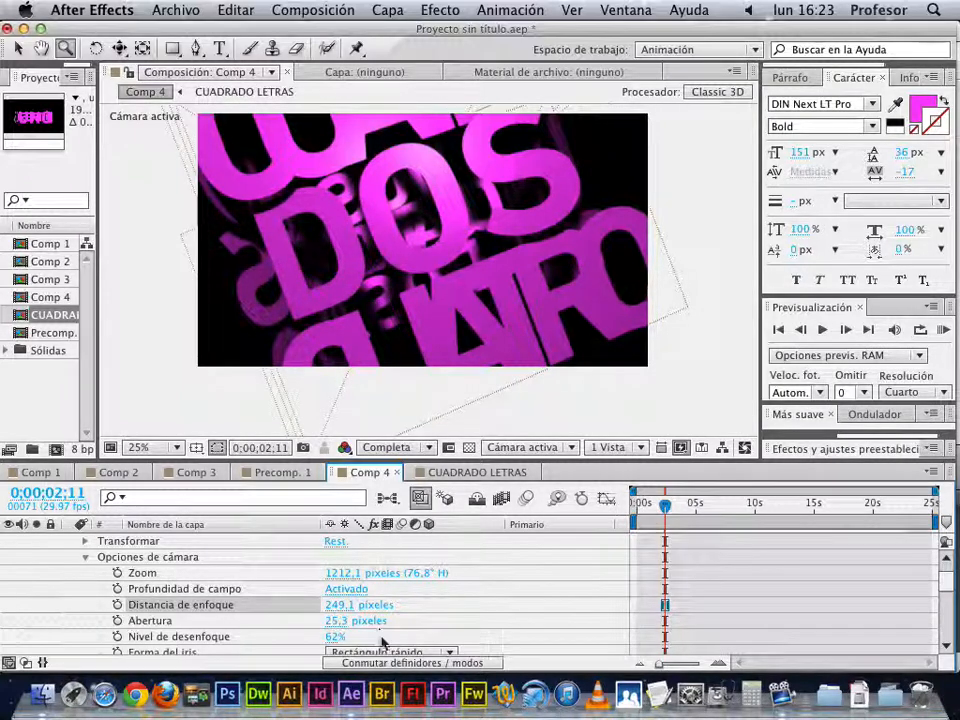
pyautogui.moveTo(340, 645); pyautogui.dragTo(400, 634)
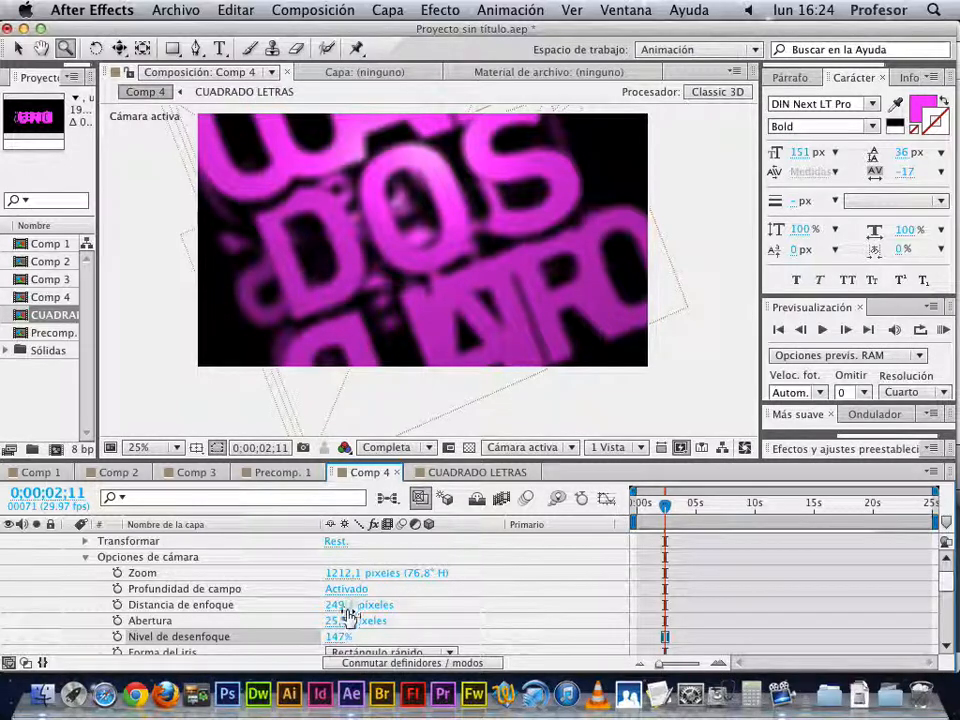
pyautogui.moveTo(336, 605); pyautogui.dragTo(367, 603)
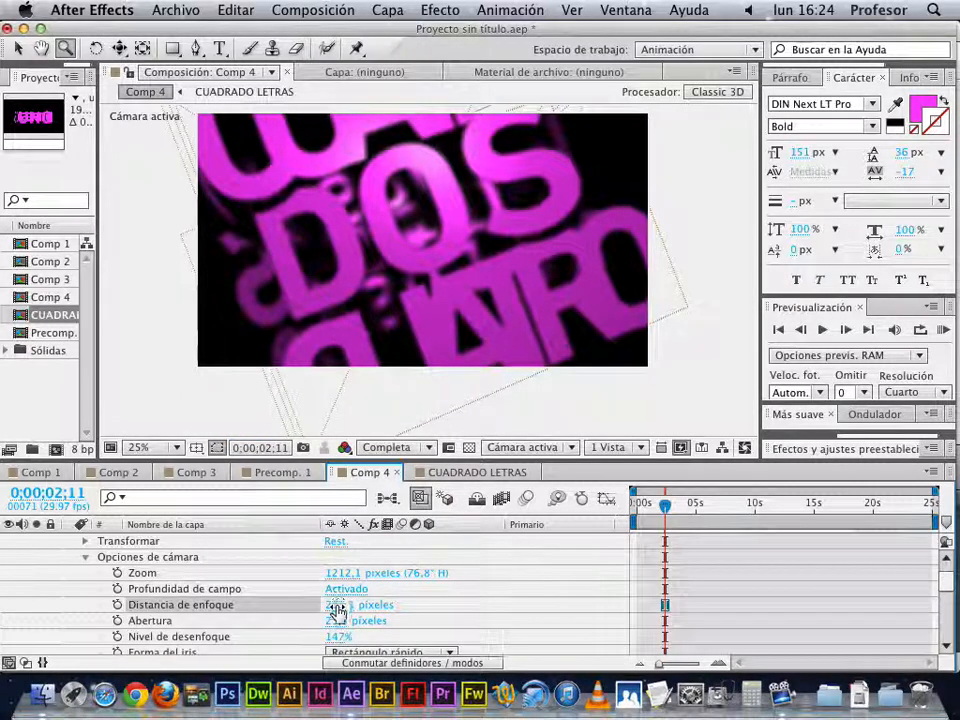
pyautogui.moveTo(336, 606); pyautogui.dragTo(405, 604)
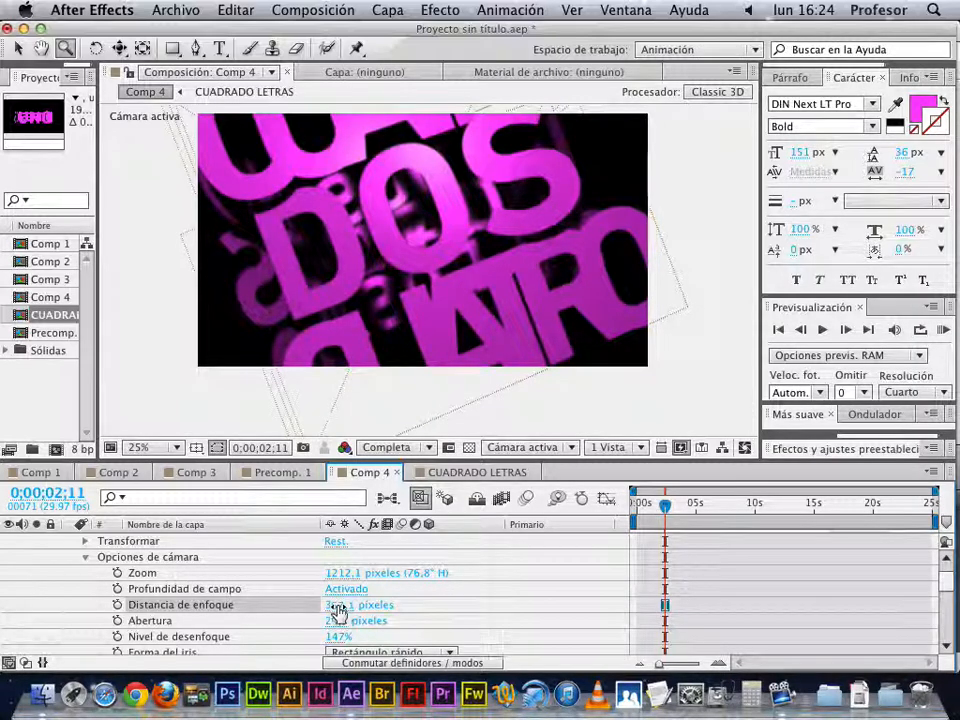
pyautogui.moveTo(333, 605); pyautogui.dragTo(402, 607)
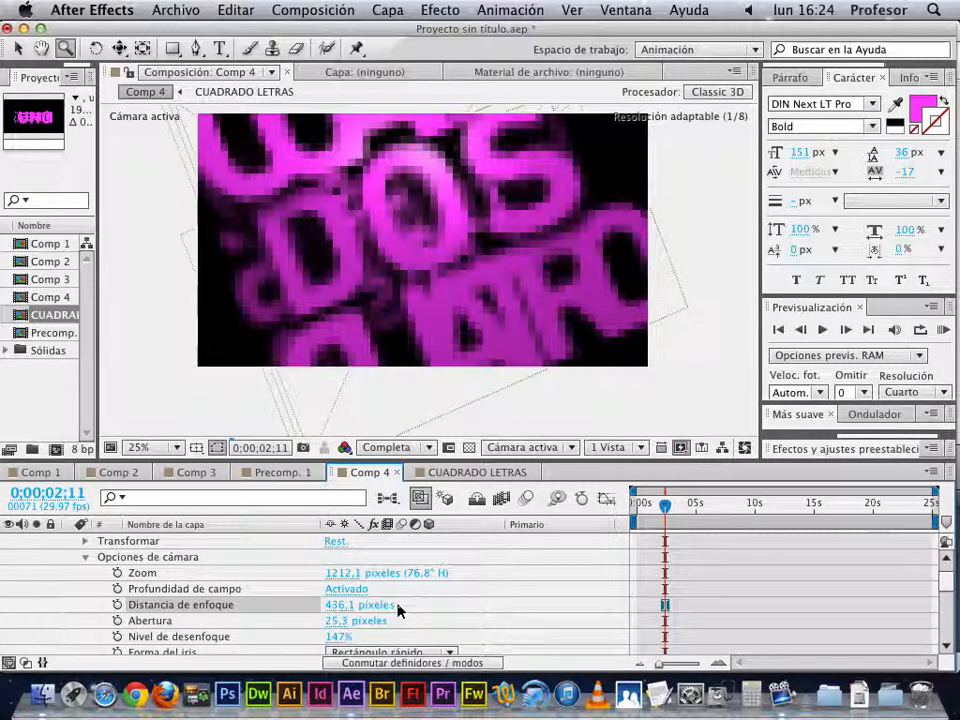
# Examine the lighting and depth of field in Comp 3 at several moments, ending at 0;00;03;17 with Luz 1 selected.
pyautogui.click(205, 474)
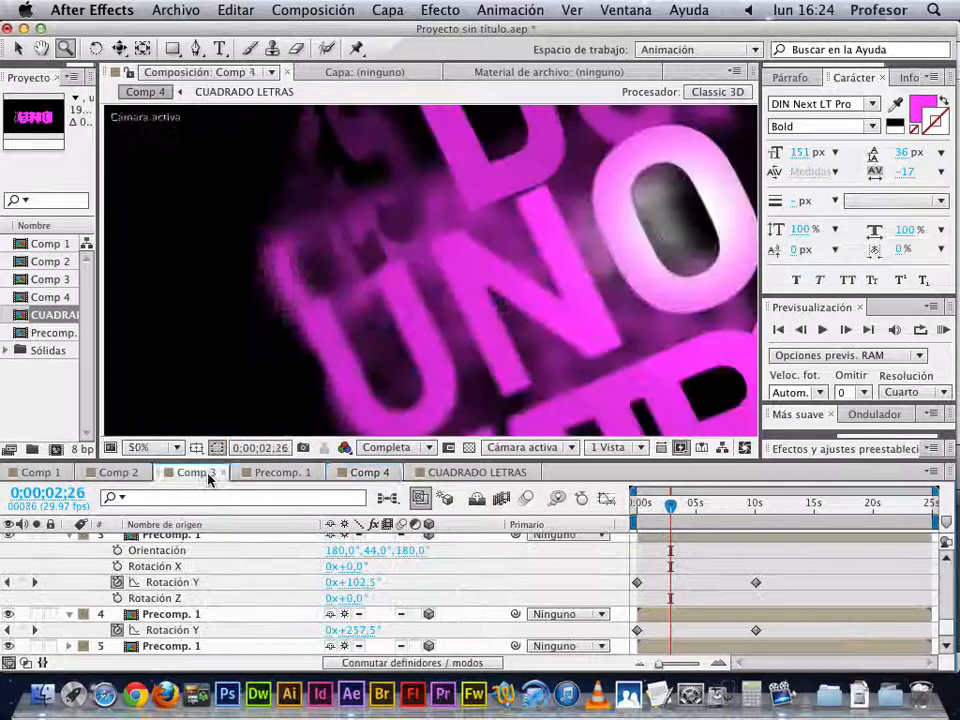
pyautogui.keyDown('alt'); pyautogui.click(506, 279); pyautogui.keyUp('alt')
pyautogui.moveTo(679, 514); pyautogui.dragTo(701, 514)
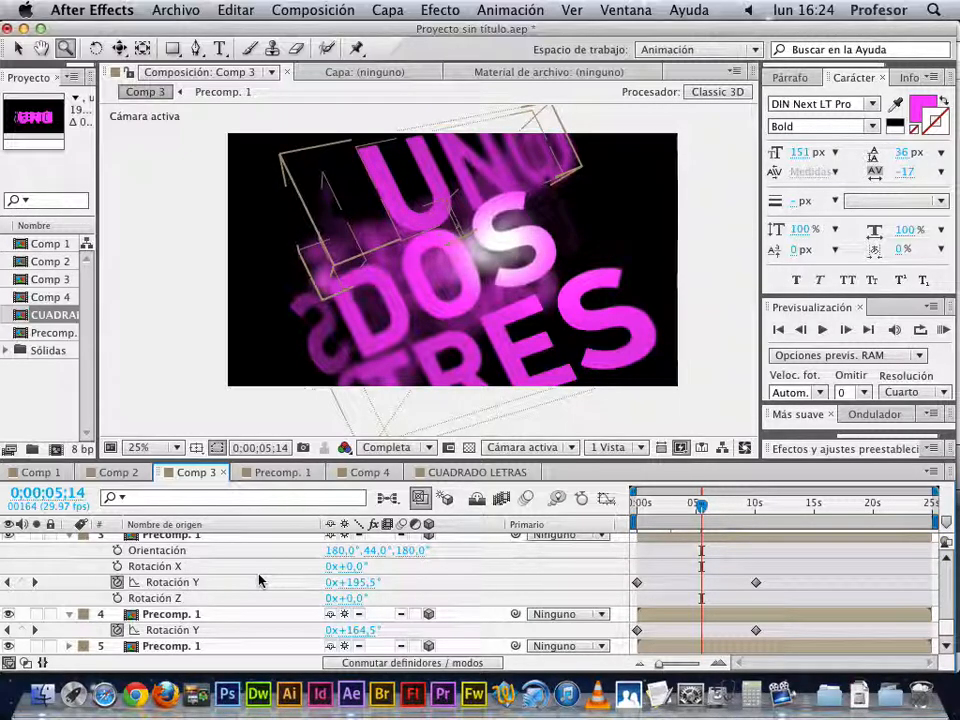
pyautogui.scroll(5, 258, 582)
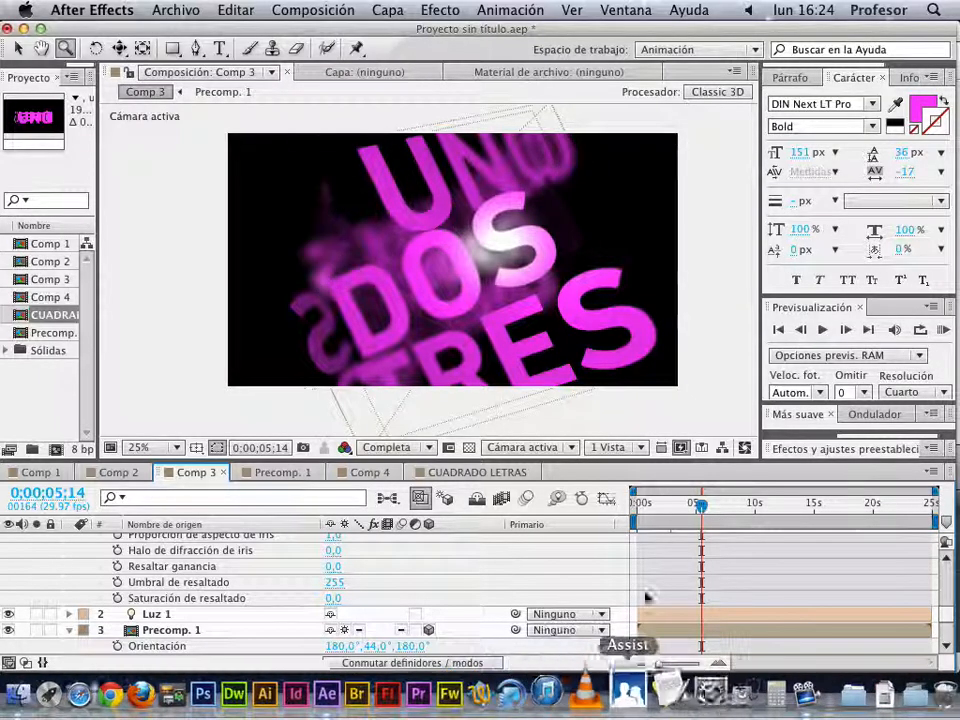
pyautogui.click(676, 621)
pyautogui.moveTo(700, 504); pyautogui.dragTo(661, 513)
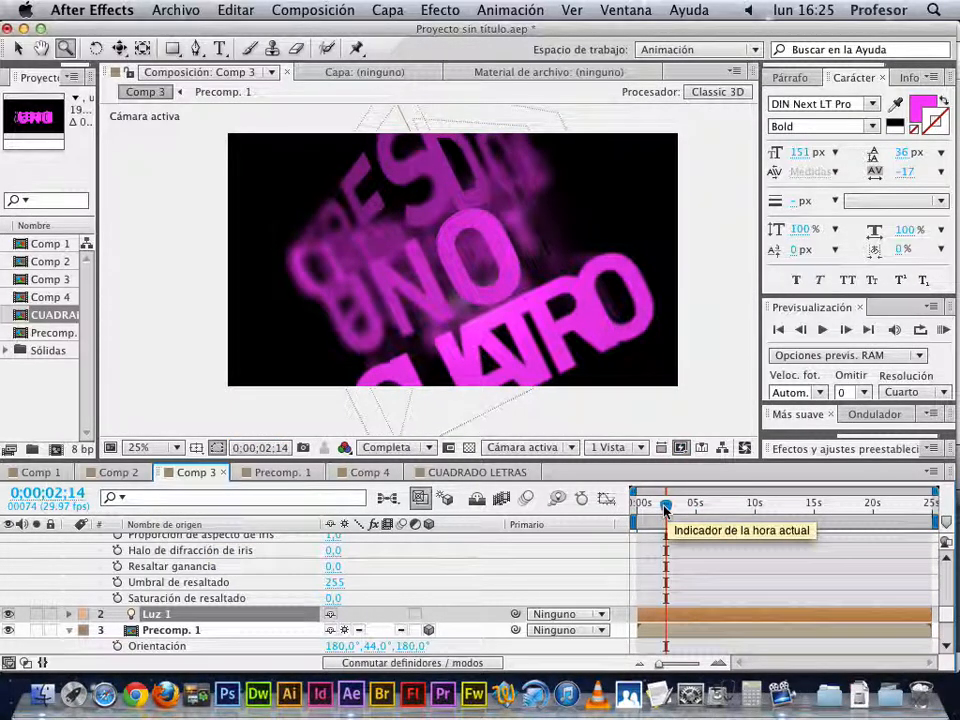
pyautogui.moveTo(665, 510); pyautogui.dragTo(677, 514)
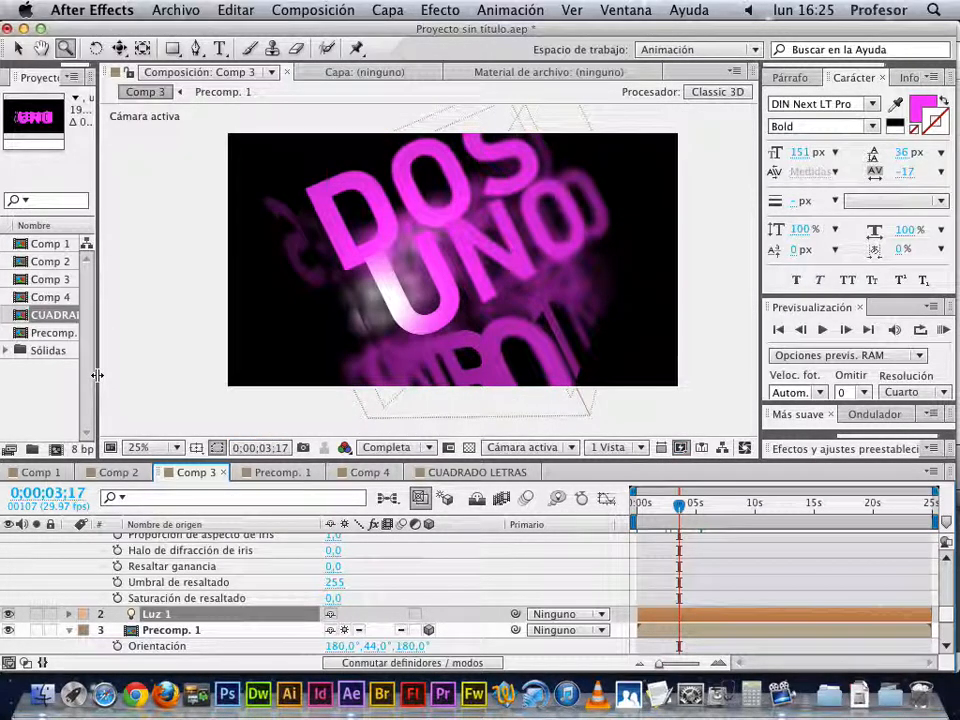
# Widen the project area until the full names of its items are readable.
pyautogui.moveTo(96, 376); pyautogui.dragTo(177, 378)
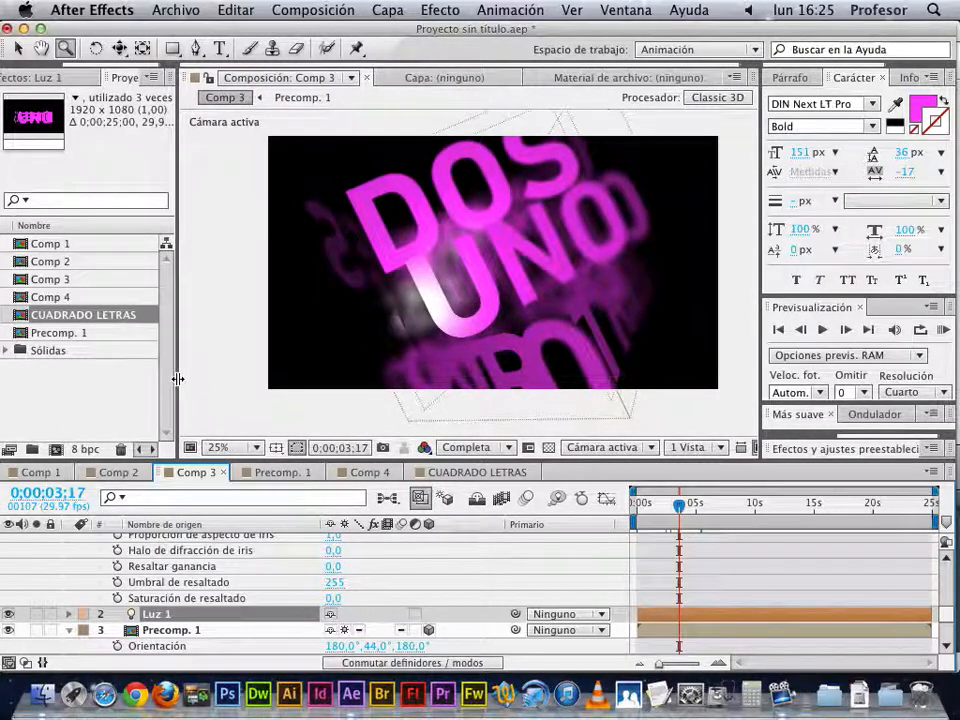
pyautogui.press('shift+super')
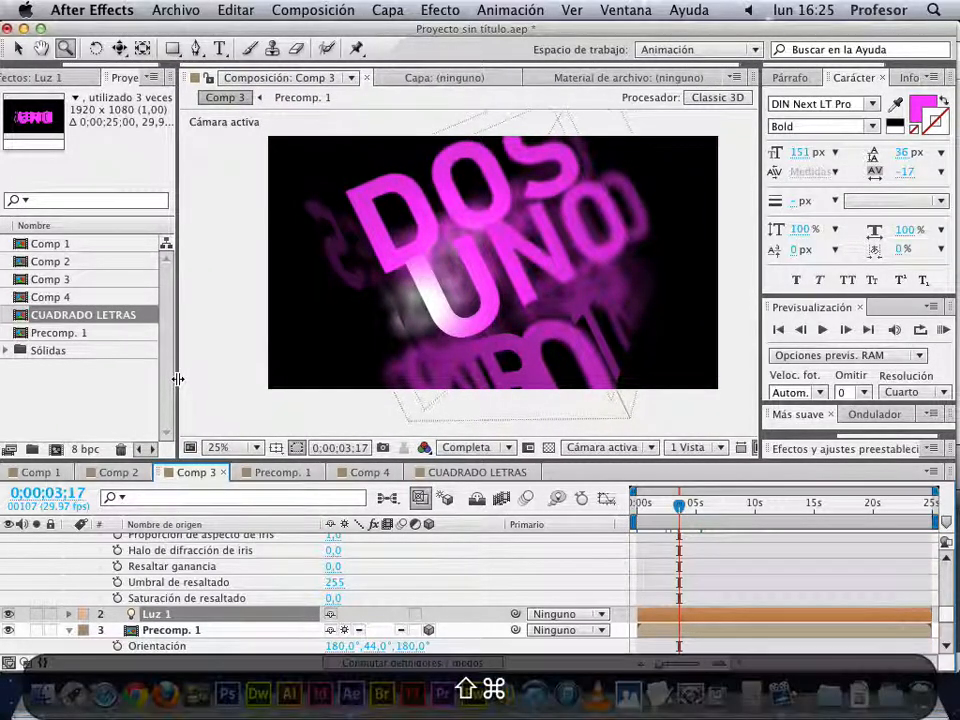